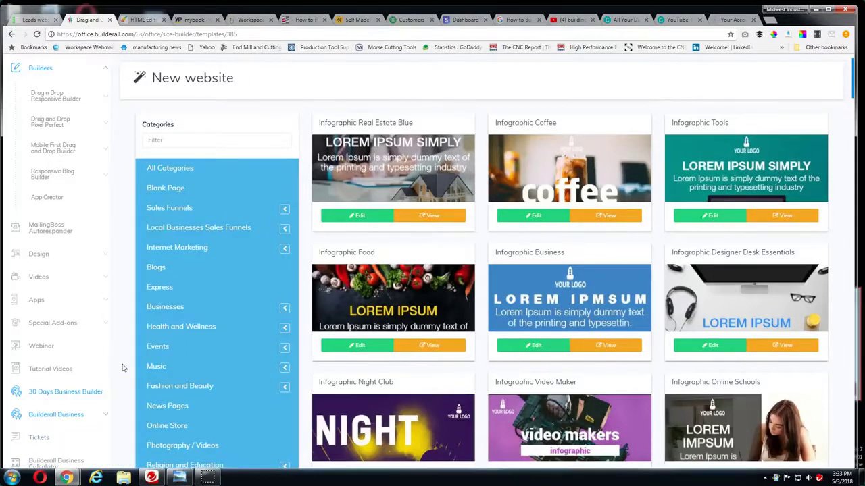
Scroll through the New website template gallery
{"action": "scroll", "coordinate": [124, 366], "scroll_direction": "down", "scroll_amount": 2}
{"action": "scroll", "coordinate": [133, 342], "scroll_direction": "down", "scroll_amount": 1}
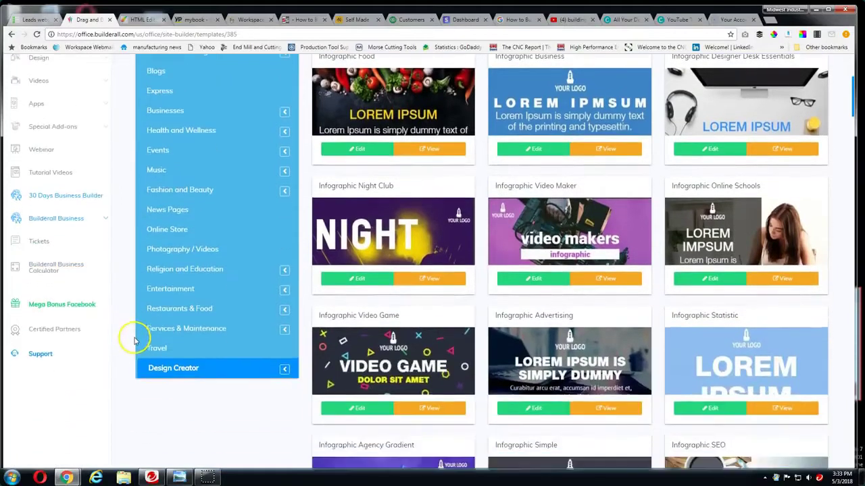
{"action": "scroll", "coordinate": [357, 331], "scroll_direction": "up", "scroll_amount": 3}
{"action": "scroll", "coordinate": [363, 333], "scroll_direction": "up", "scroll_amount": 1}
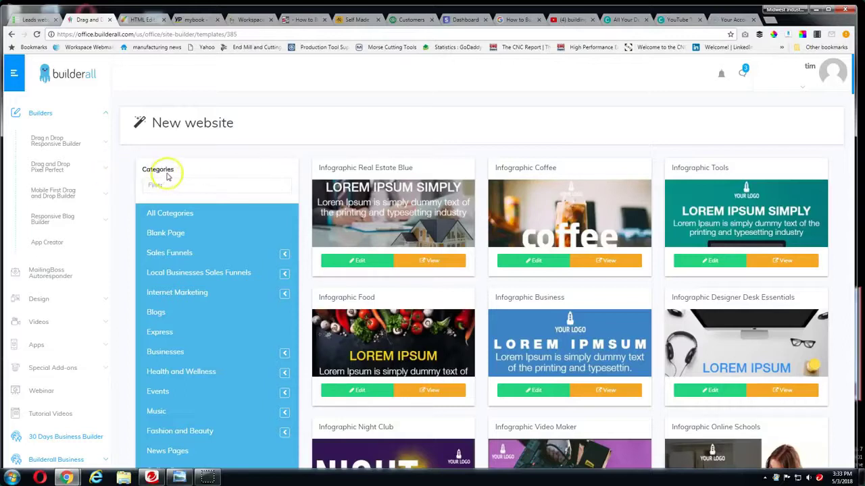
{"action": "scroll", "coordinate": [270, 201], "scroll_direction": "down", "scroll_amount": 3}
{"action": "scroll", "coordinate": [333, 246], "scroll_direction": "up", "scroll_amount": 1}
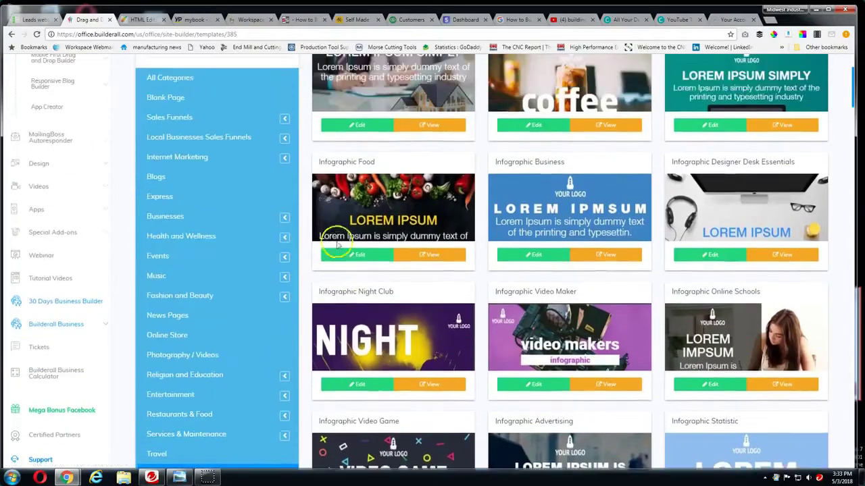
{"action": "scroll", "coordinate": [270, 223], "scroll_direction": "down", "scroll_amount": 6}
{"action": "scroll", "coordinate": [85, 202], "scroll_direction": "up", "scroll_amount": 3}
{"action": "scroll", "coordinate": [85, 202], "scroll_direction": "up", "scroll_amount": 5}
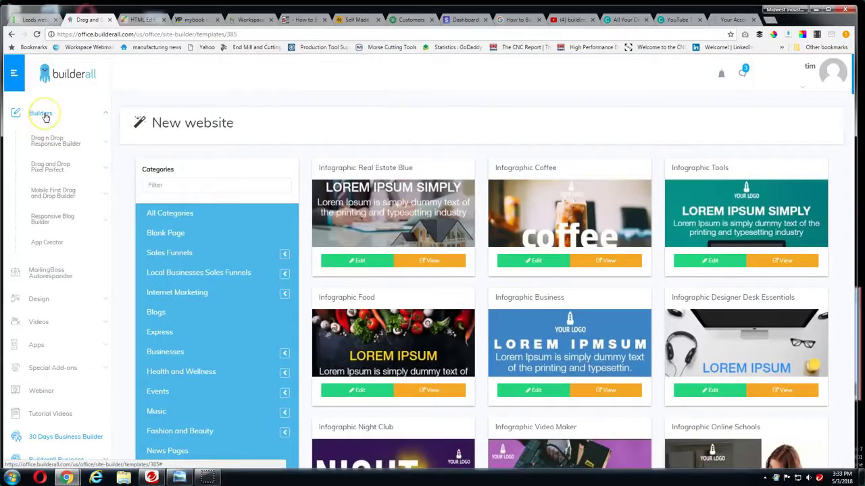
Go to Builders > App Creator in the left sidebar
{"action": "left_click", "coordinate": [82, 112]}
{"action": "left_click", "coordinate": [54, 112]}
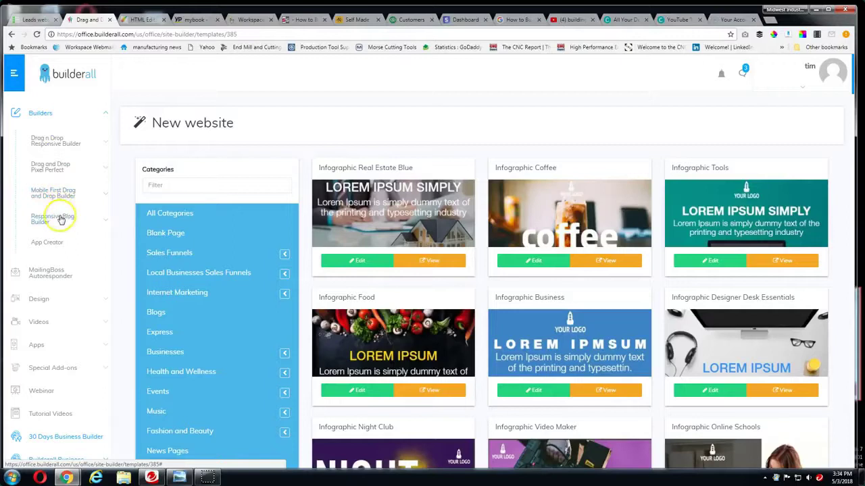
{"action": "left_click", "coordinate": [52, 242]}
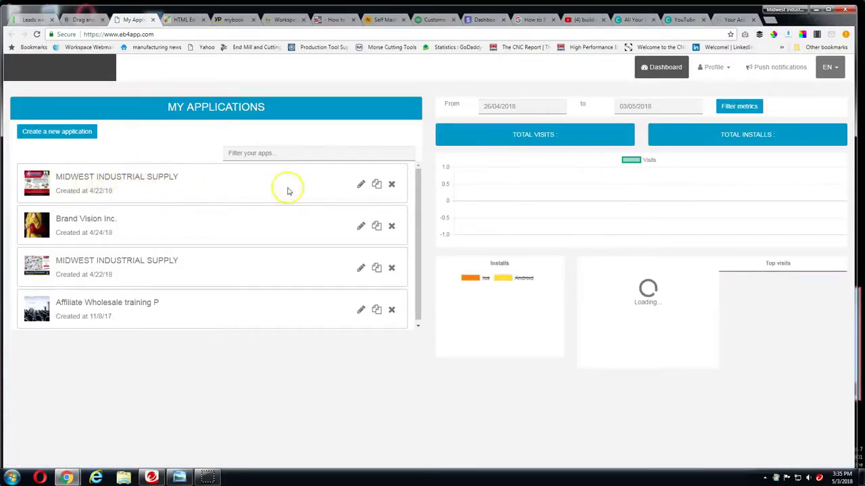
Edit the first MIDWEST INDUSTRIAL SUPPLY app from My Applications
{"action": "left_click", "coordinate": [362, 186]}
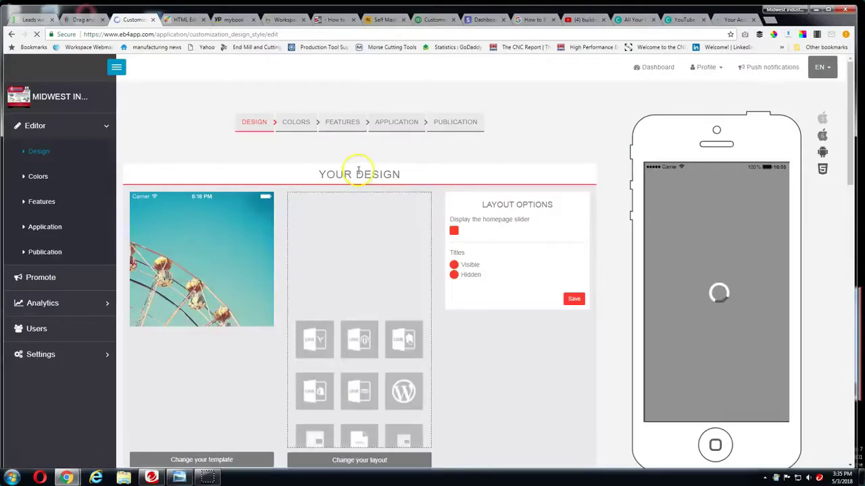
In the phone preview, try QUOTE > Get a Quick Quote, dismiss the notice, and go back home
{"action": "scroll", "coordinate": [352, 181], "scroll_direction": "down", "scroll_amount": 1}
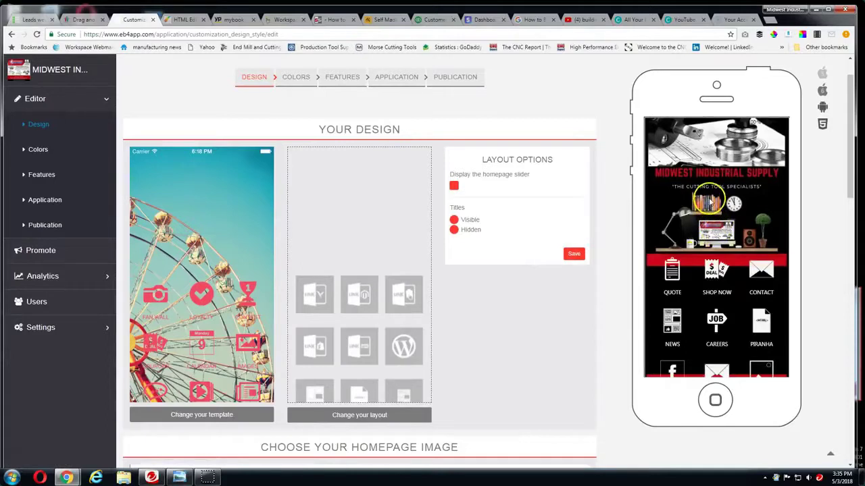
{"action": "scroll", "coordinate": [708, 202], "scroll_direction": "down", "scroll_amount": 1}
{"action": "scroll", "coordinate": [716, 206], "scroll_direction": "up", "scroll_amount": 2}
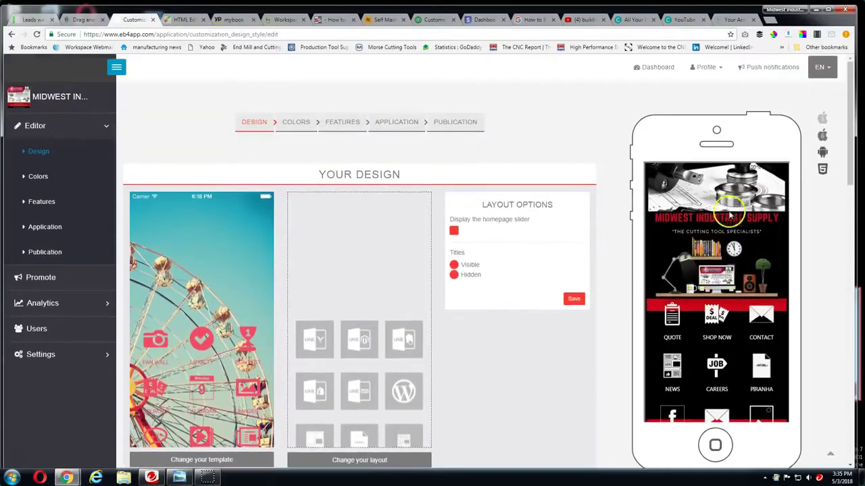
{"action": "scroll", "coordinate": [723, 216], "scroll_direction": "down", "scroll_amount": 1}
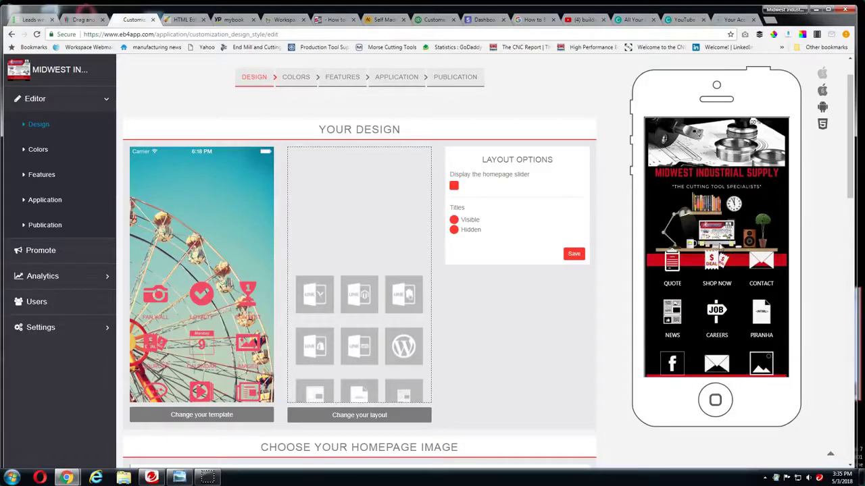
{"action": "left_click", "coordinate": [675, 264]}
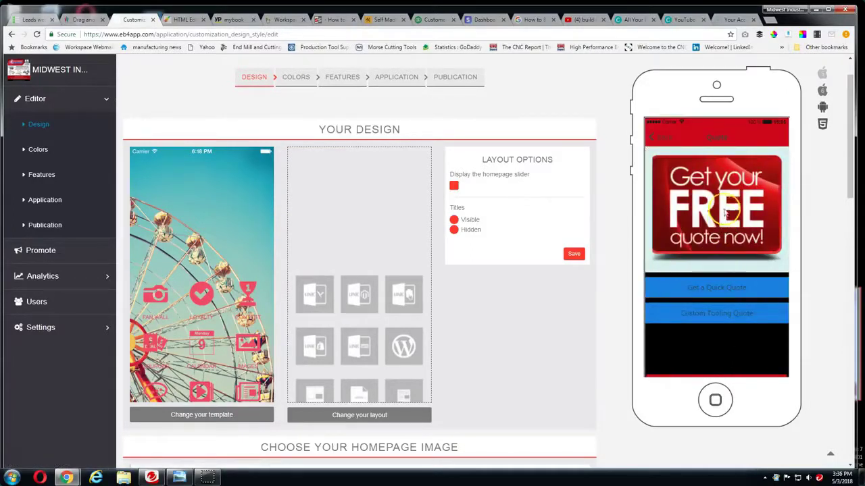
{"action": "left_click", "coordinate": [711, 292]}
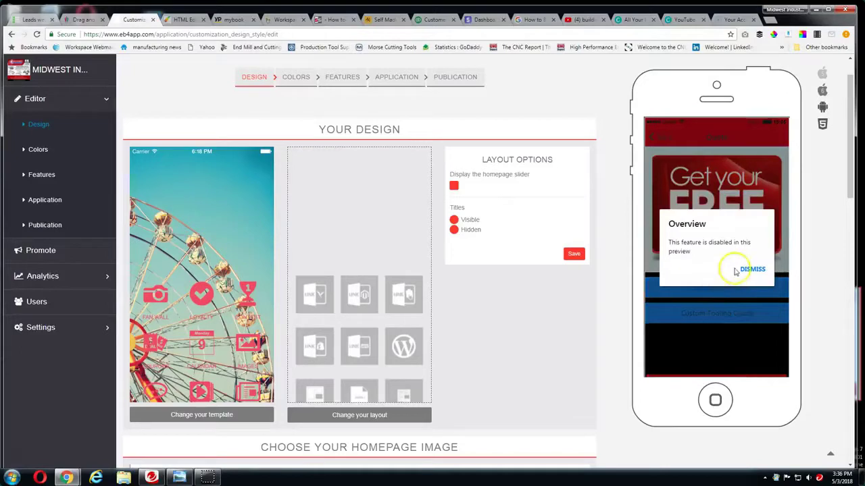
{"action": "left_click", "coordinate": [769, 218]}
{"action": "left_click", "coordinate": [662, 137]}
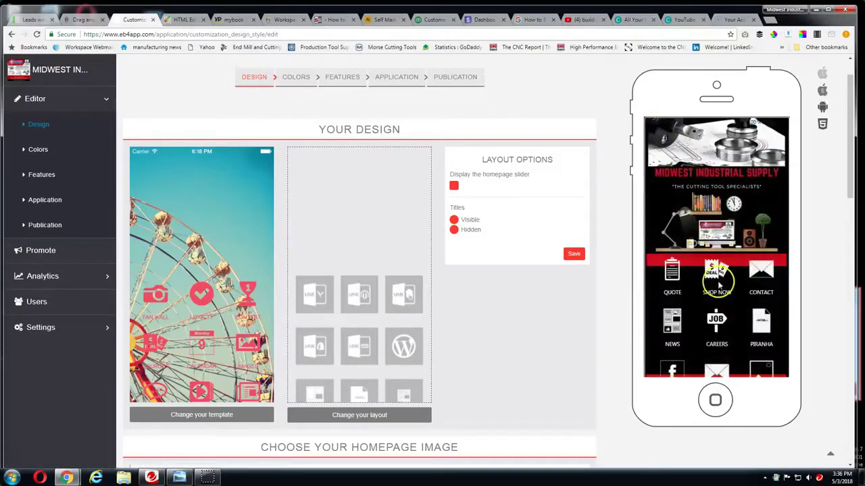
Collapse the Editor step list and return to the Drag and Drop templates tab
{"action": "scroll", "coordinate": [710, 284], "scroll_direction": "down", "scroll_amount": 1}
{"action": "scroll", "coordinate": [695, 310], "scroll_direction": "up", "scroll_amount": 2}
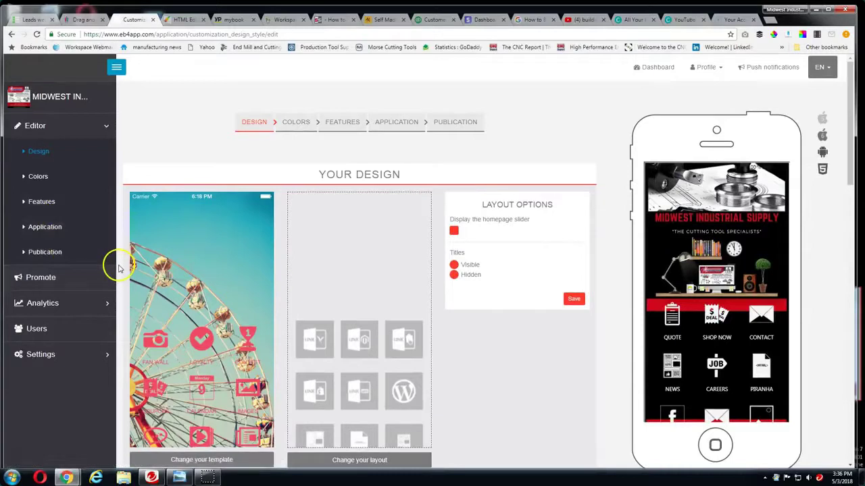
{"action": "left_click", "coordinate": [30, 131]}
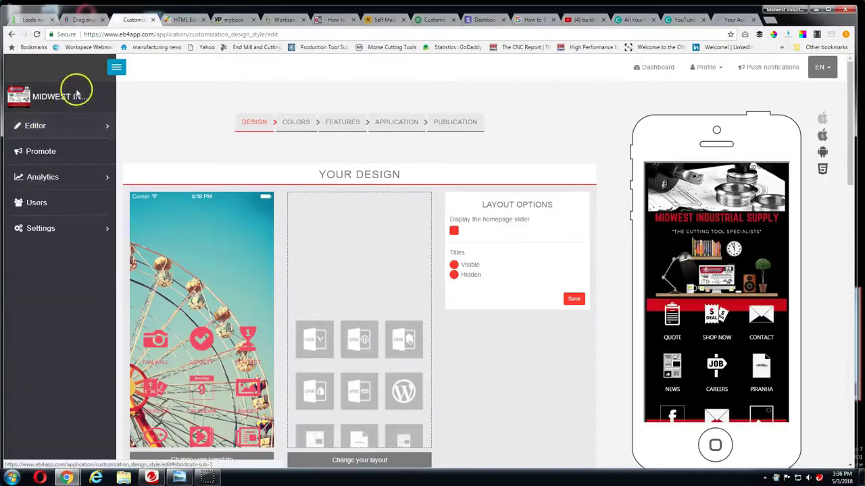
{"action": "left_click", "coordinate": [13, 35]}
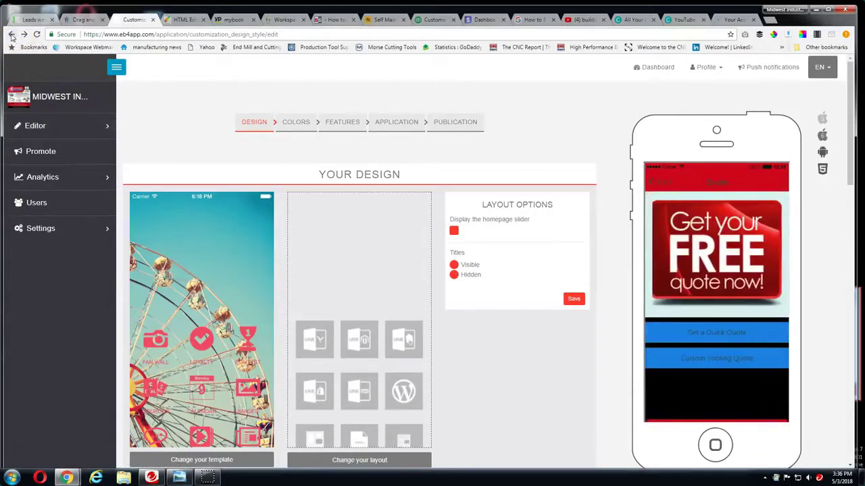
{"action": "left_click", "coordinate": [11, 36]}
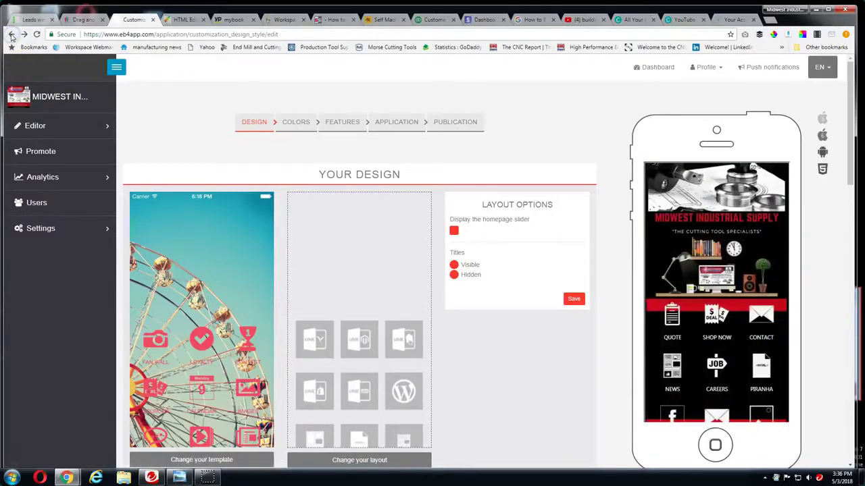
{"action": "left_click", "coordinate": [80, 21]}
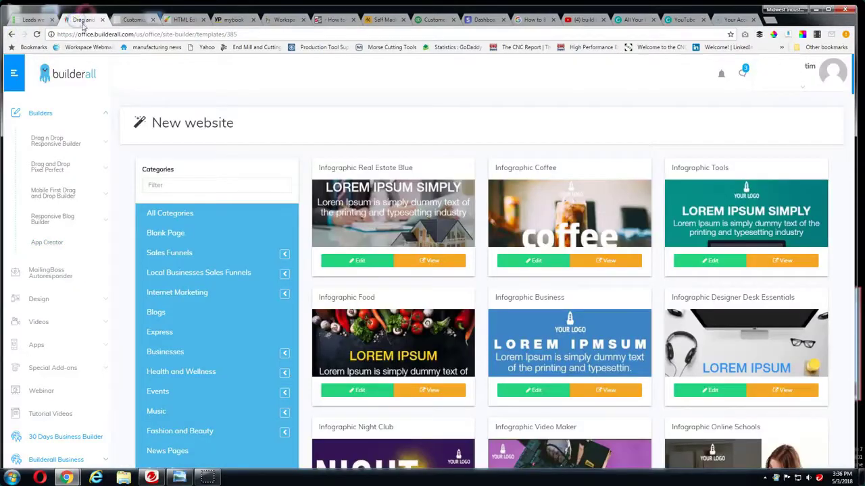
Create a new application named 'bRAND VISION mARKETING' in App Creator
{"action": "left_click", "coordinate": [51, 243]}
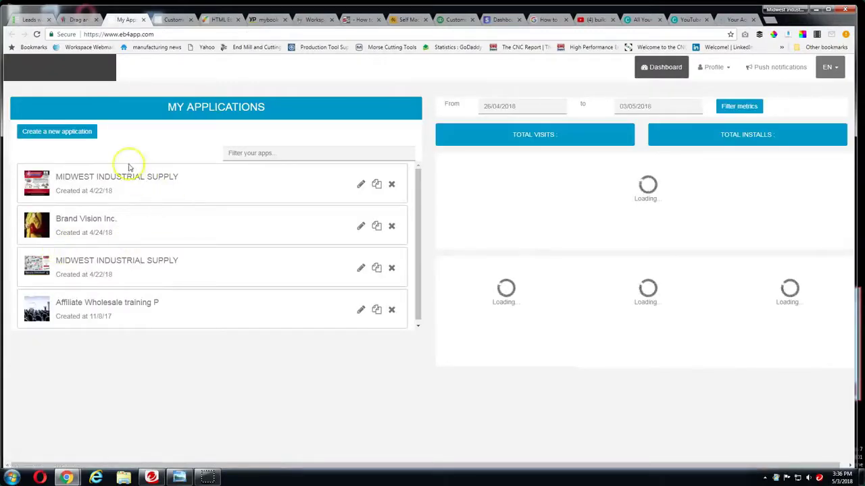
{"action": "left_click", "coordinate": [72, 131]}
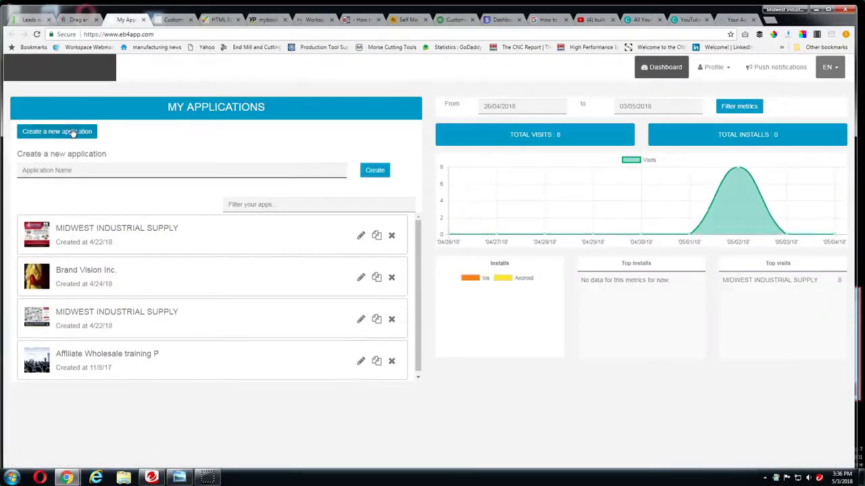
{"action": "left_click", "coordinate": [82, 177]}
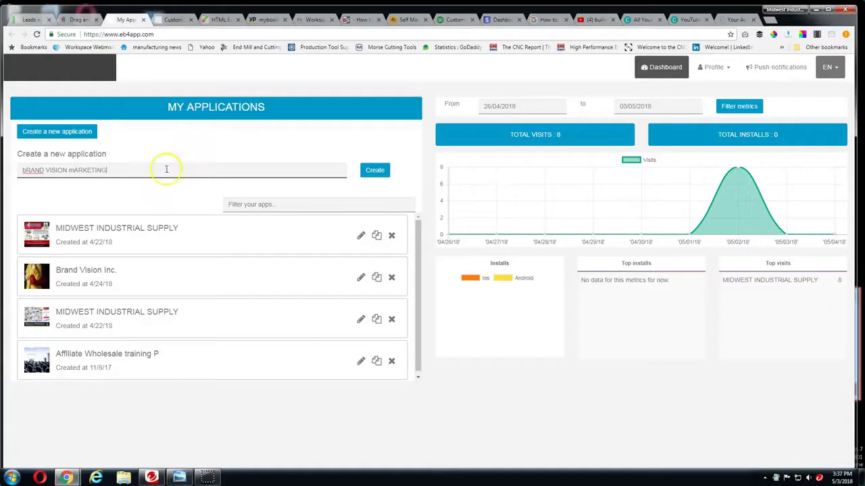
{"action": "left_click", "coordinate": [379, 170]}
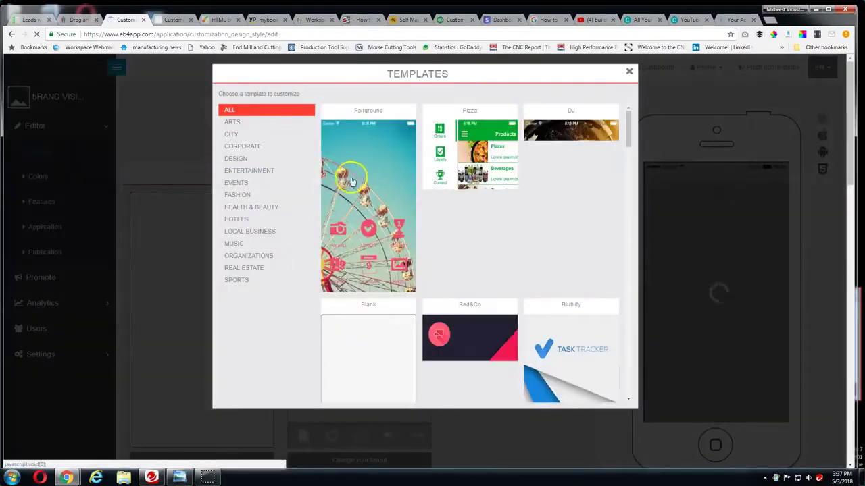
Open the Templates gallery and browse it, filtering to Local Business templates
{"action": "left_click", "coordinate": [353, 178]}
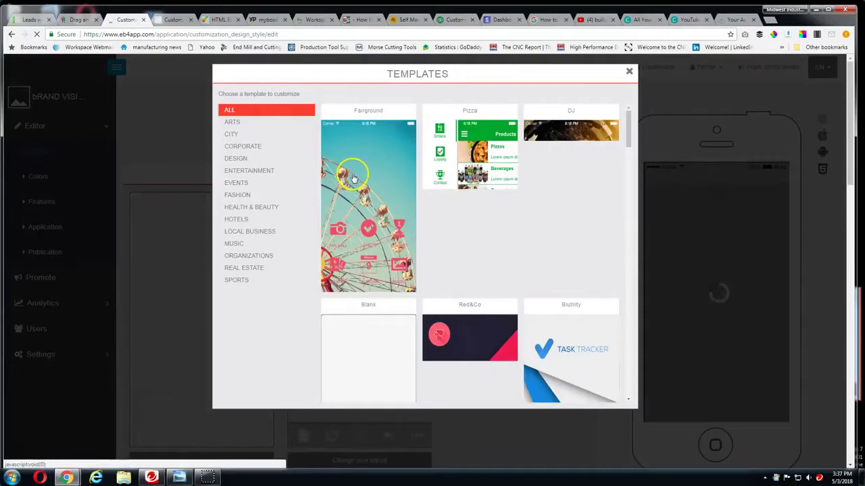
{"action": "left_click", "coordinate": [268, 122]}
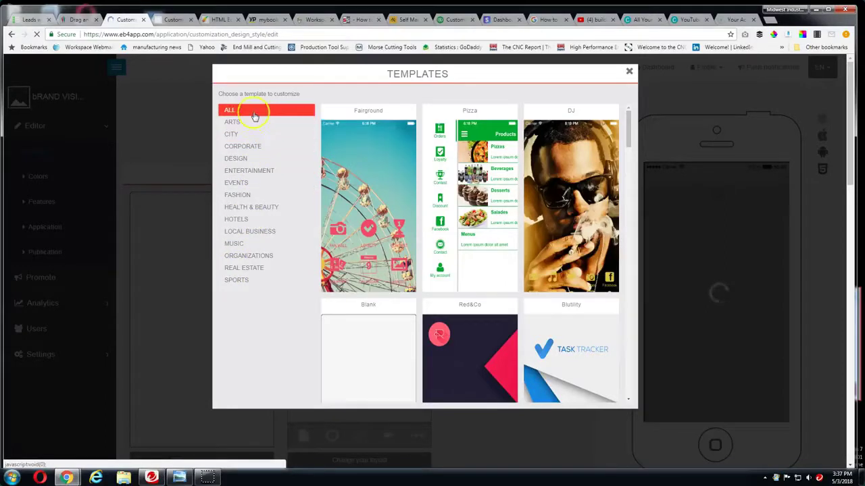
{"action": "scroll", "coordinate": [385, 203], "scroll_direction": "down", "scroll_amount": 4}
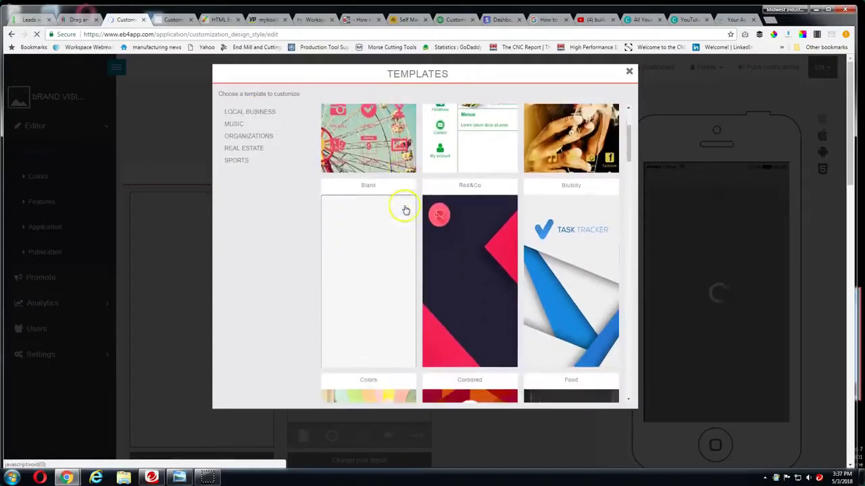
{"action": "scroll", "coordinate": [407, 210], "scroll_direction": "down", "scroll_amount": 5}
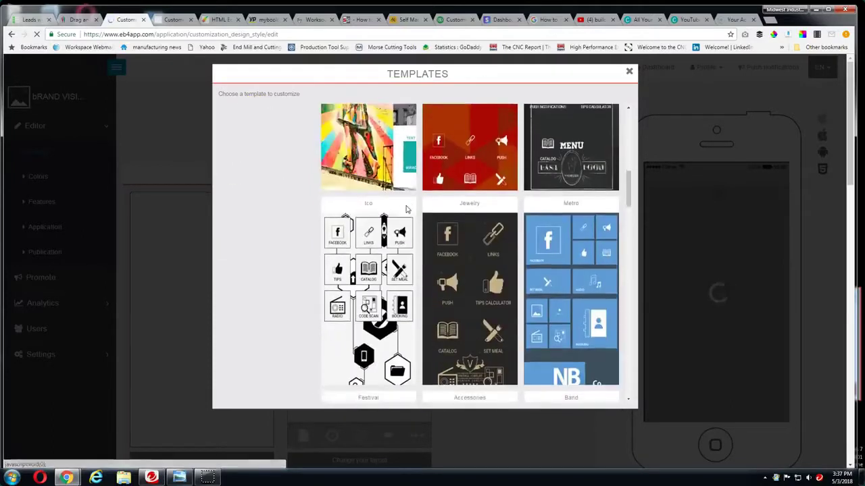
{"action": "scroll", "coordinate": [407, 210], "scroll_direction": "down", "scroll_amount": 4}
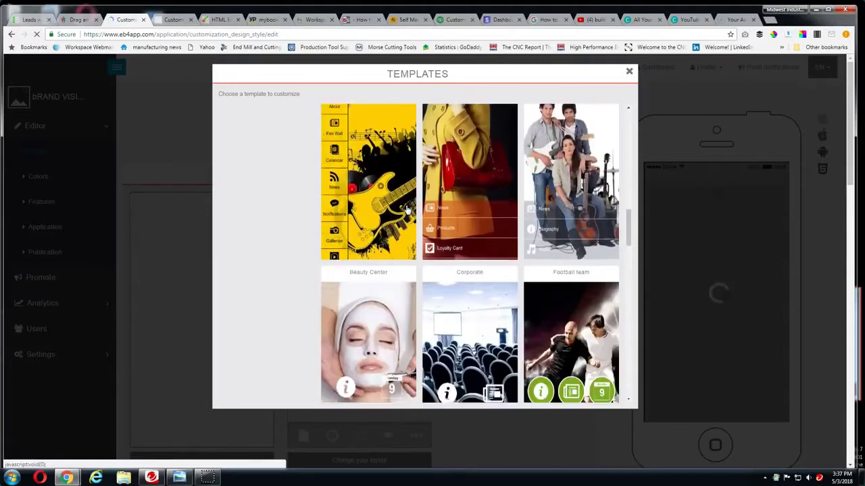
{"action": "scroll", "coordinate": [407, 210], "scroll_direction": "down", "scroll_amount": 4}
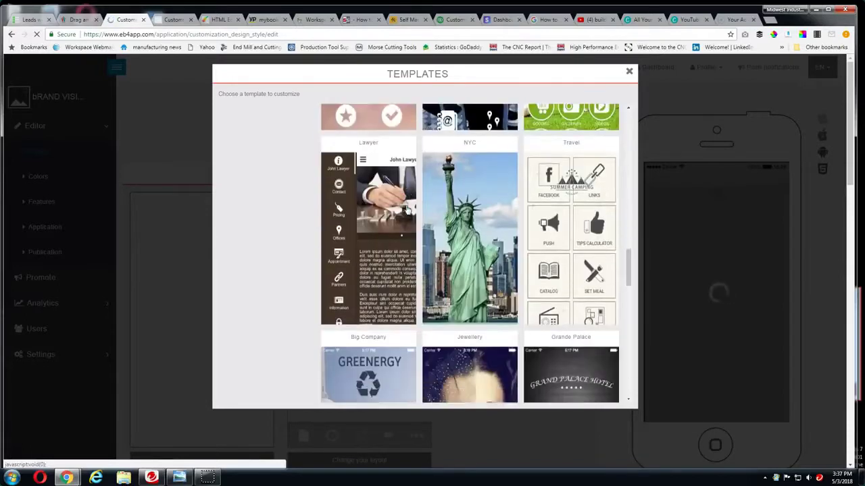
{"action": "scroll", "coordinate": [566, 175], "scroll_direction": "down", "scroll_amount": 1}
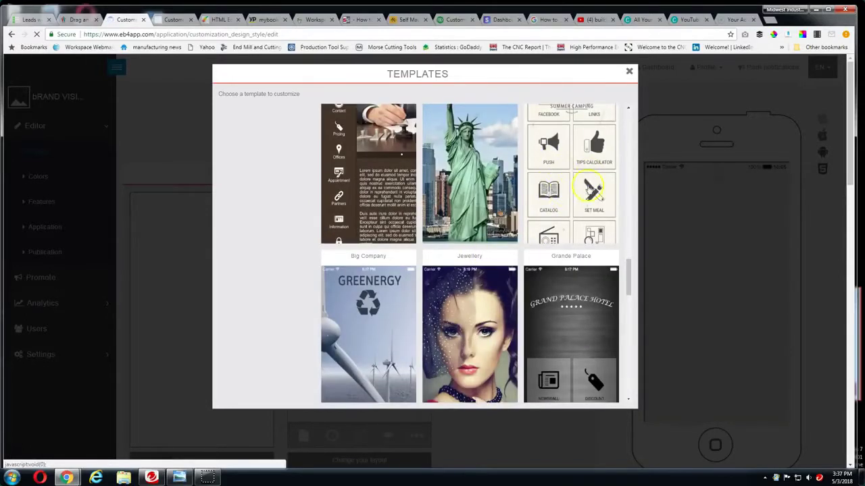
{"action": "scroll", "coordinate": [282, 197], "scroll_direction": "up", "scroll_amount": 5}
{"action": "scroll", "coordinate": [280, 202], "scroll_direction": "up", "scroll_amount": 9}
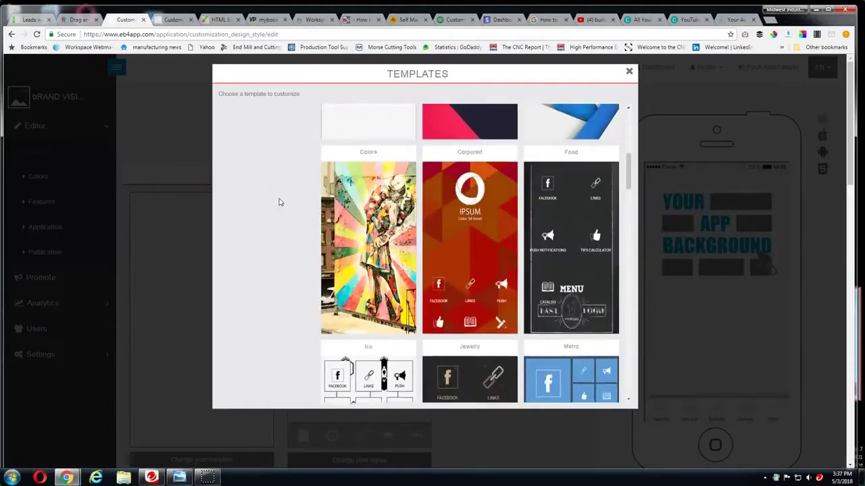
{"action": "scroll", "coordinate": [281, 203], "scroll_direction": "up", "scroll_amount": 4}
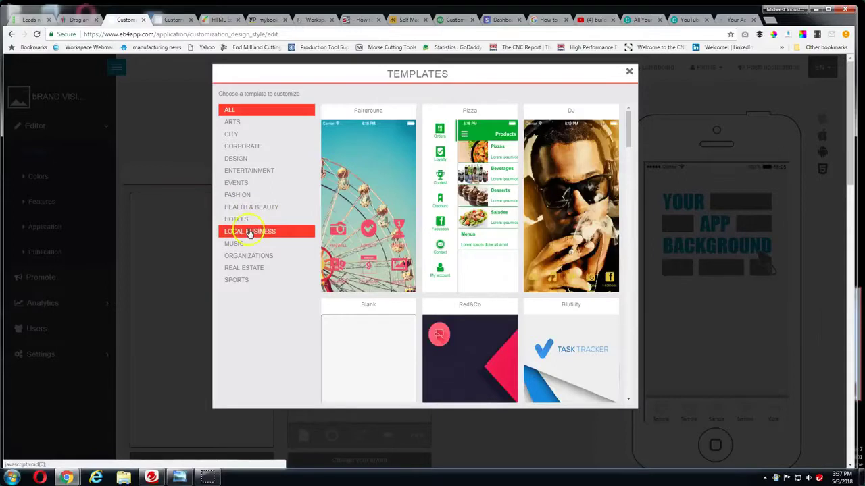
{"action": "left_click", "coordinate": [249, 231]}
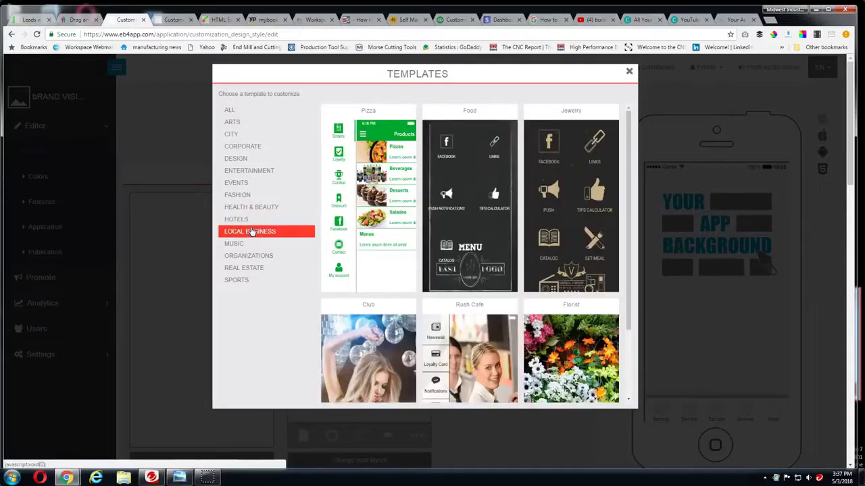
{"action": "scroll", "coordinate": [429, 243], "scroll_direction": "down", "scroll_amount": 3}
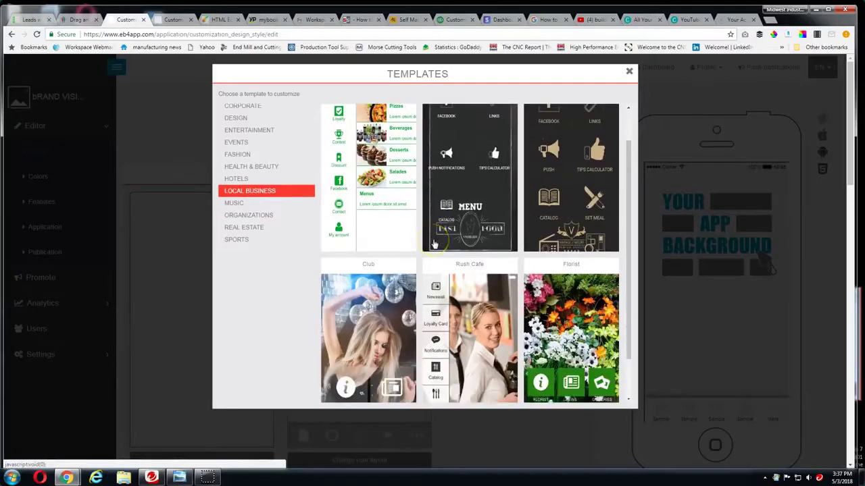
{"action": "scroll", "coordinate": [436, 241], "scroll_direction": "up", "scroll_amount": 3}
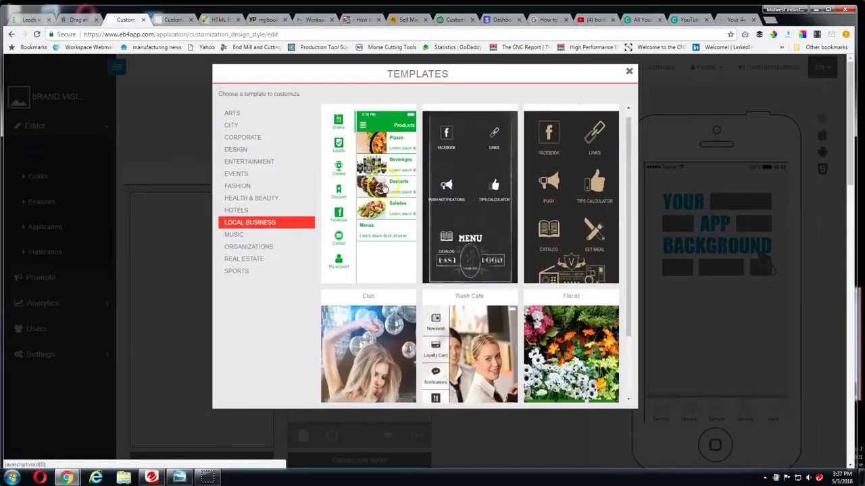
{"action": "scroll", "coordinate": [493, 222], "scroll_direction": "down", "scroll_amount": 3}
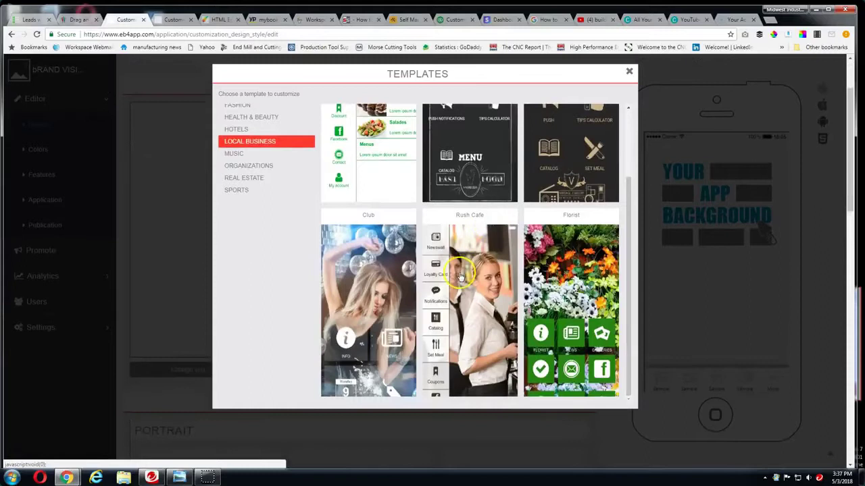
{"action": "scroll", "coordinate": [445, 242], "scroll_direction": "up", "scroll_amount": 3}
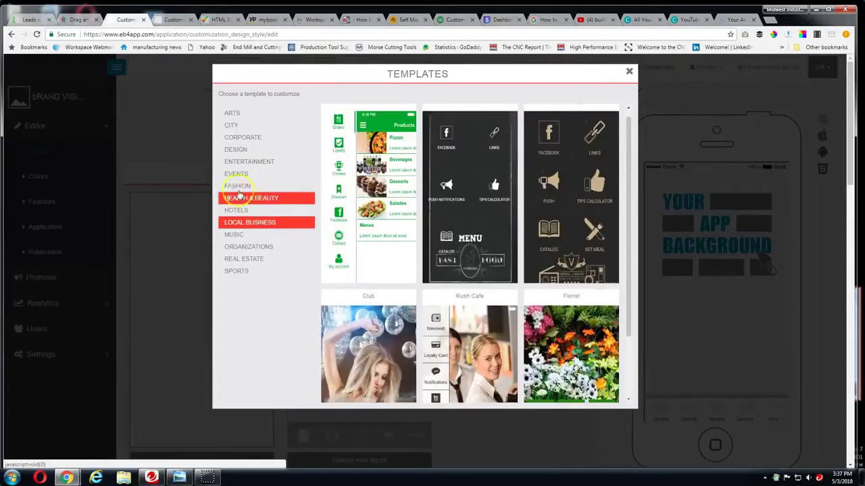
Browse the categories to Organizations and apply the Lawyer template, accepting the colour replacement
{"action": "left_click", "coordinate": [237, 176]}
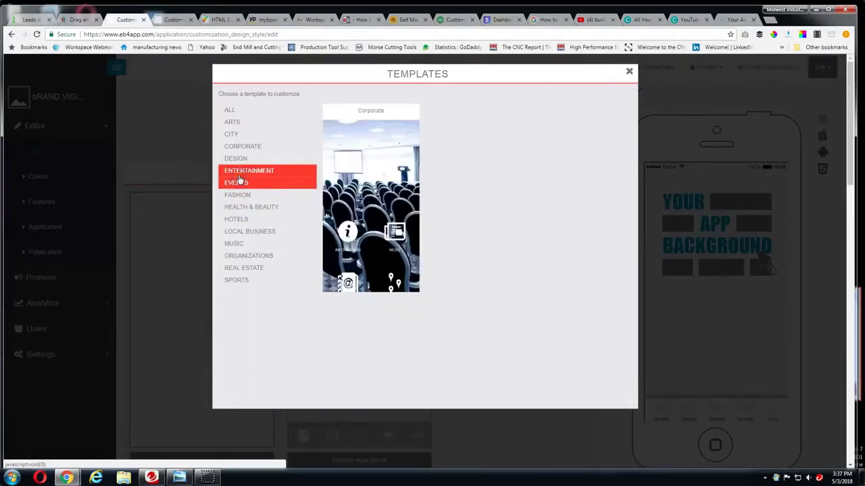
{"action": "left_click", "coordinate": [238, 160]}
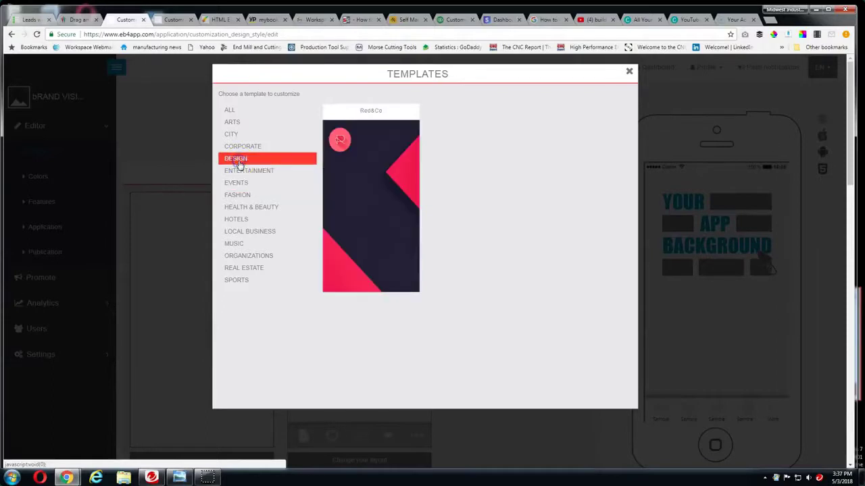
{"action": "left_click", "coordinate": [244, 151]}
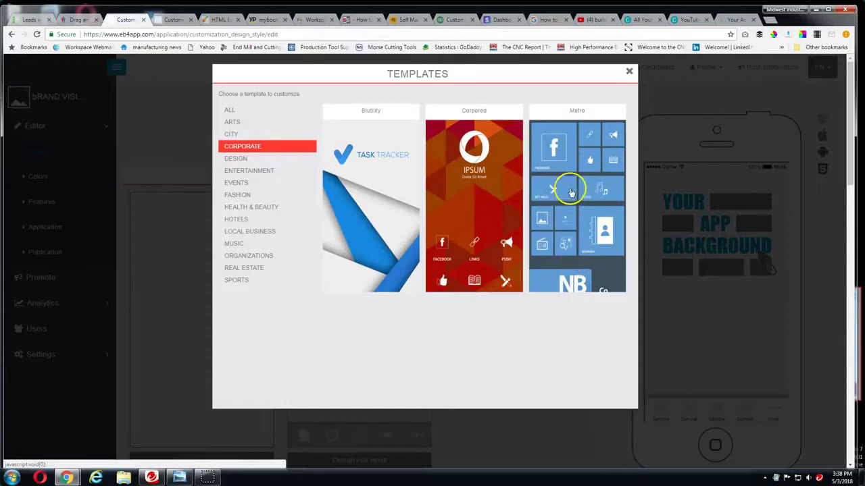
{"action": "left_click", "coordinate": [233, 132]}
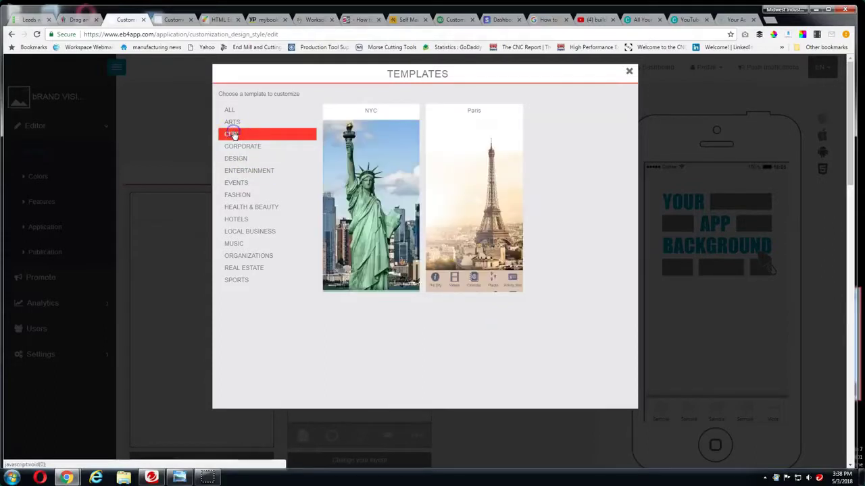
{"action": "left_click", "coordinate": [233, 124]}
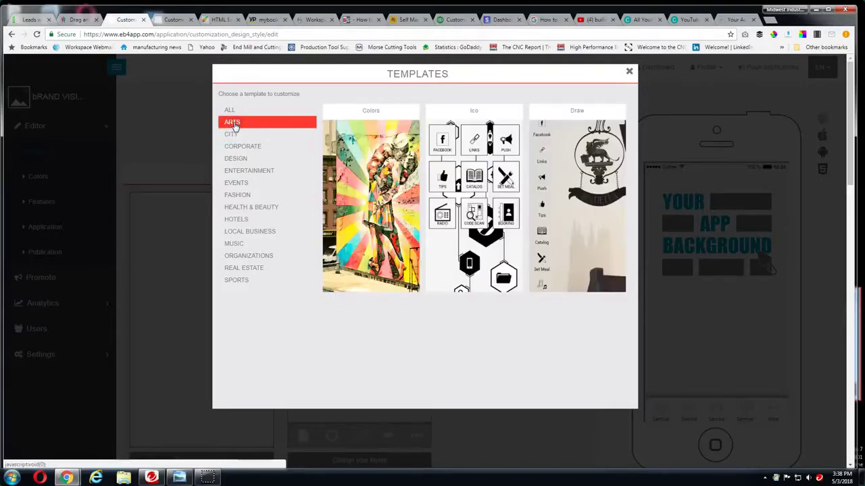
{"action": "left_click", "coordinate": [281, 221]}
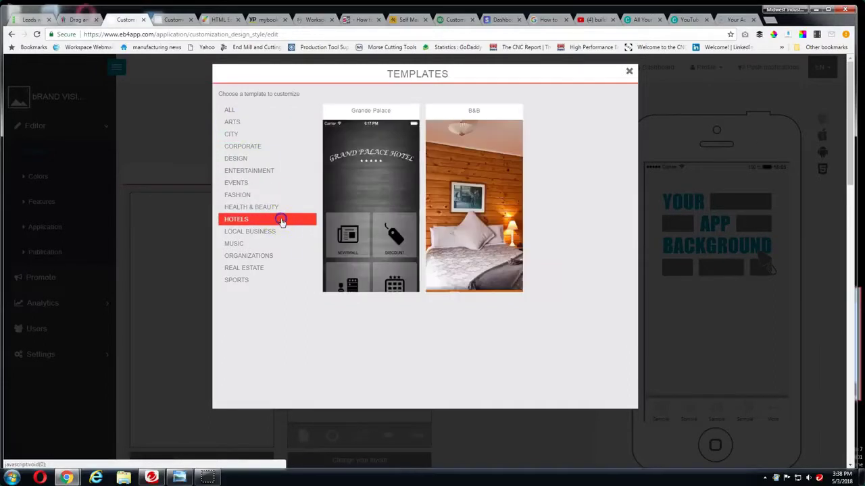
{"action": "left_click", "coordinate": [269, 248]}
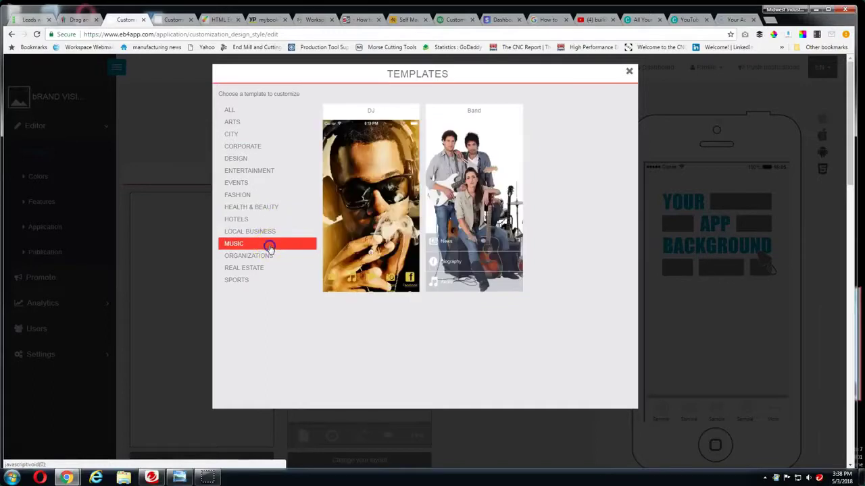
{"action": "left_click", "coordinate": [268, 256]}
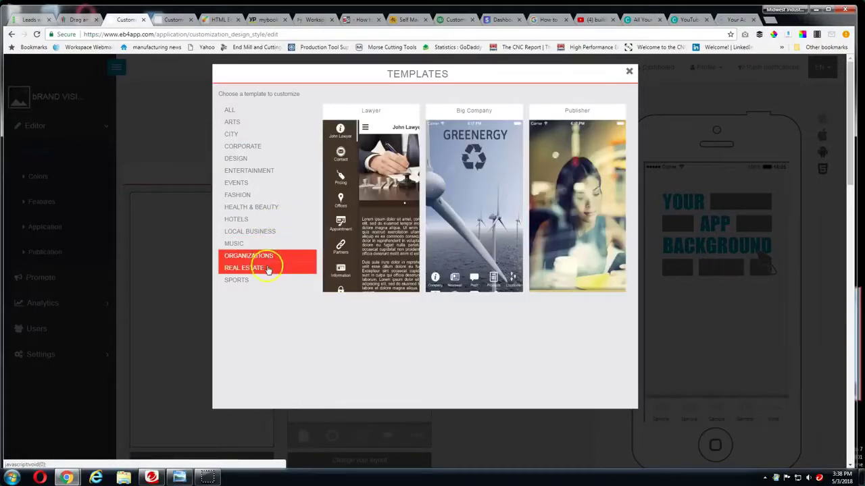
{"action": "left_click", "coordinate": [377, 207]}
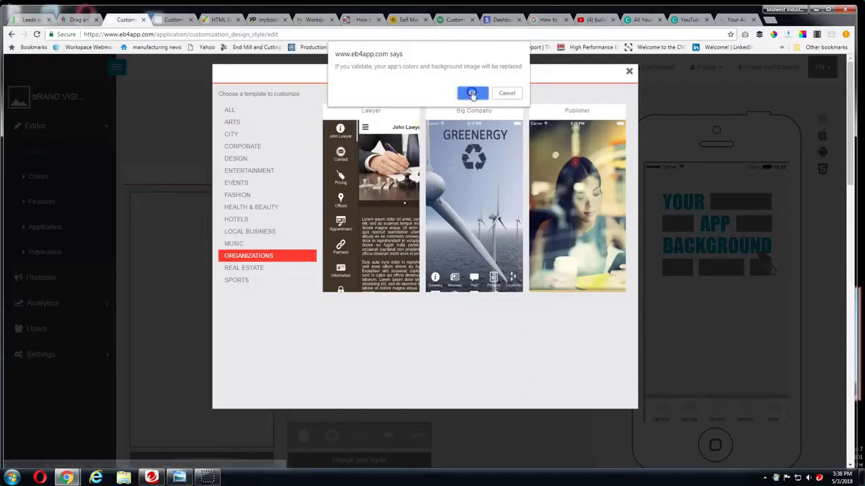
{"action": "left_click", "coordinate": [472, 92]}
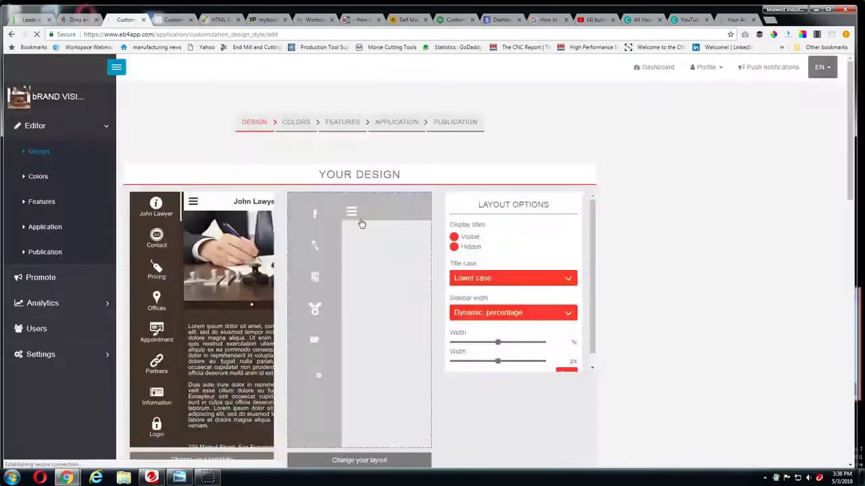
Review the Lawyer design and homepage image settings, then open Choose Your Layout
{"action": "scroll", "coordinate": [294, 196], "scroll_direction": "down", "scroll_amount": 1}
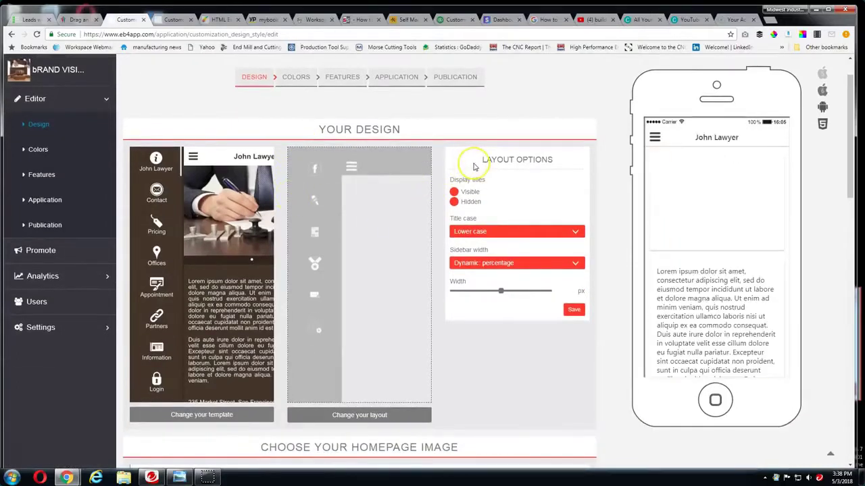
{"action": "scroll", "coordinate": [475, 167], "scroll_direction": "down", "scroll_amount": 1}
{"action": "scroll", "coordinate": [475, 167], "scroll_direction": "down", "scroll_amount": 1}
{"action": "left_click", "coordinate": [457, 156]}
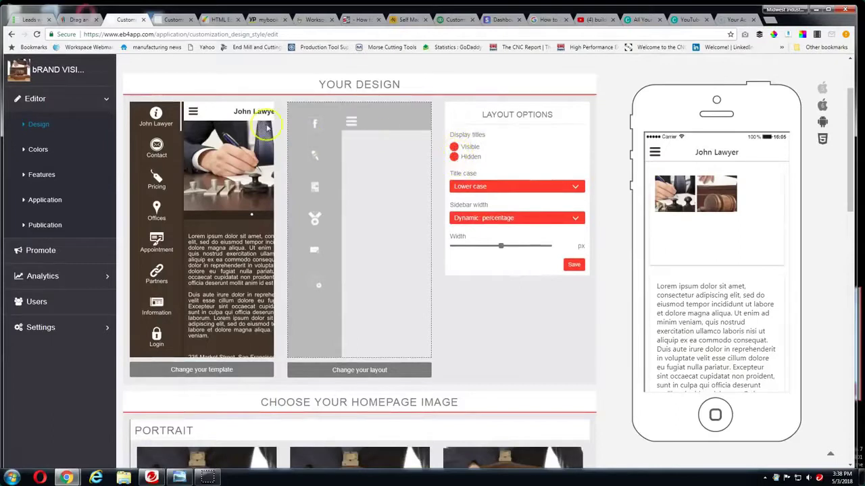
{"action": "scroll", "coordinate": [391, 159], "scroll_direction": "down", "scroll_amount": 5}
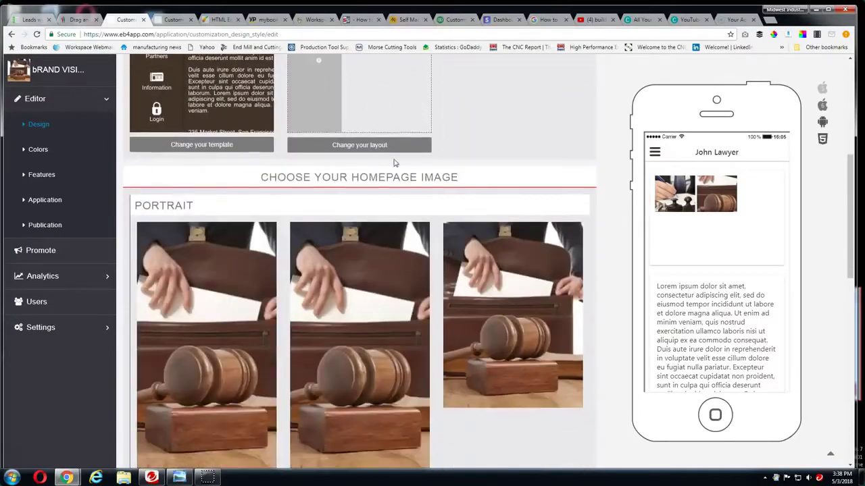
{"action": "scroll", "coordinate": [357, 170], "scroll_direction": "up", "scroll_amount": 2}
{"action": "scroll", "coordinate": [203, 175], "scroll_direction": "up", "scroll_amount": 2}
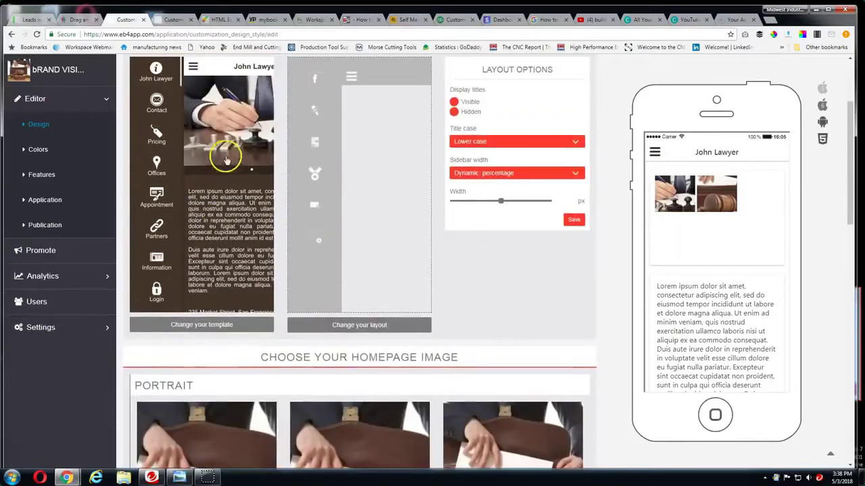
{"action": "scroll", "coordinate": [201, 172], "scroll_direction": "up", "scroll_amount": 1}
{"action": "scroll", "coordinate": [200, 297], "scroll_direction": "down", "scroll_amount": 1}
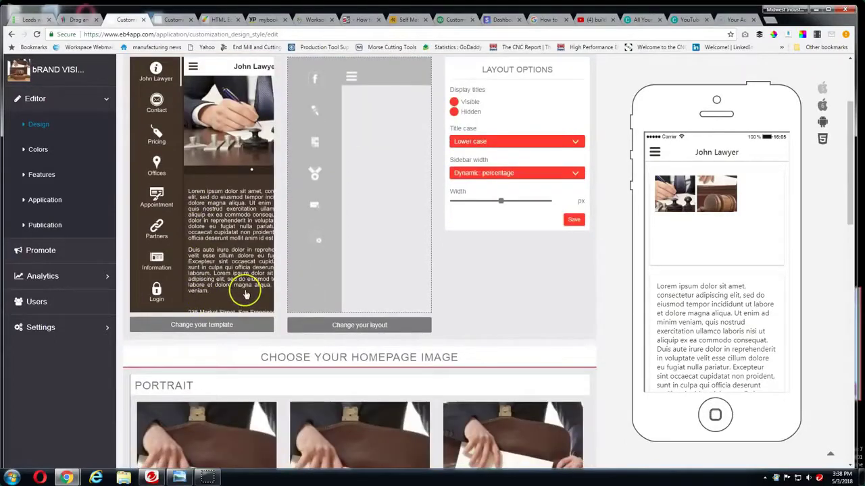
{"action": "scroll", "coordinate": [247, 295], "scroll_direction": "up", "scroll_amount": 1}
{"action": "scroll", "coordinate": [345, 259], "scroll_direction": "down", "scroll_amount": 1}
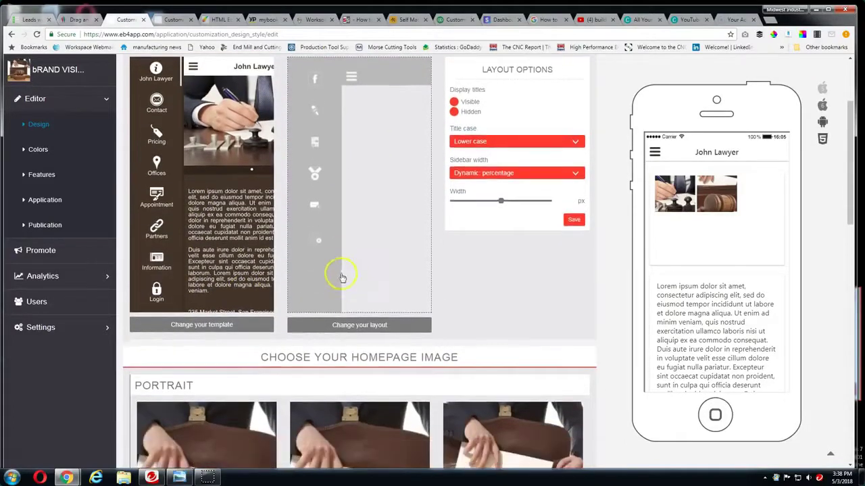
{"action": "left_click", "coordinate": [344, 326]}
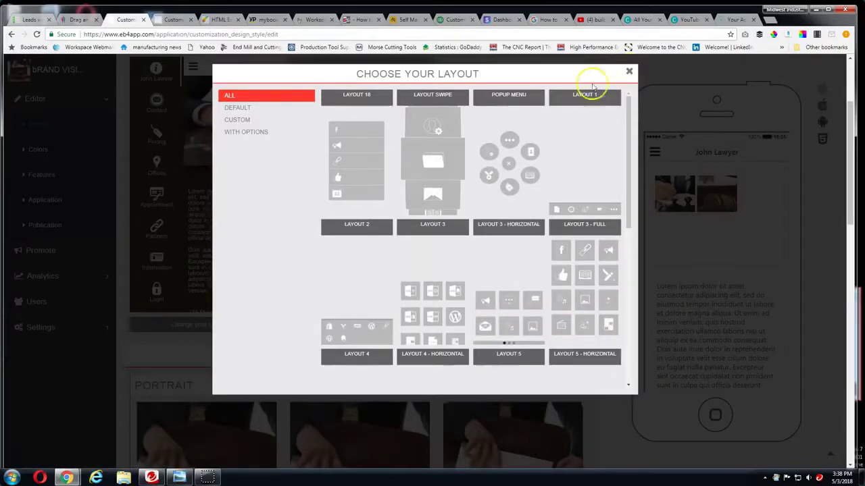
{"action": "left_click", "coordinate": [270, 109]}
{"action": "left_click", "coordinate": [630, 72]}
{"action": "scroll", "coordinate": [385, 268], "scroll_direction": "down", "scroll_amount": 5}
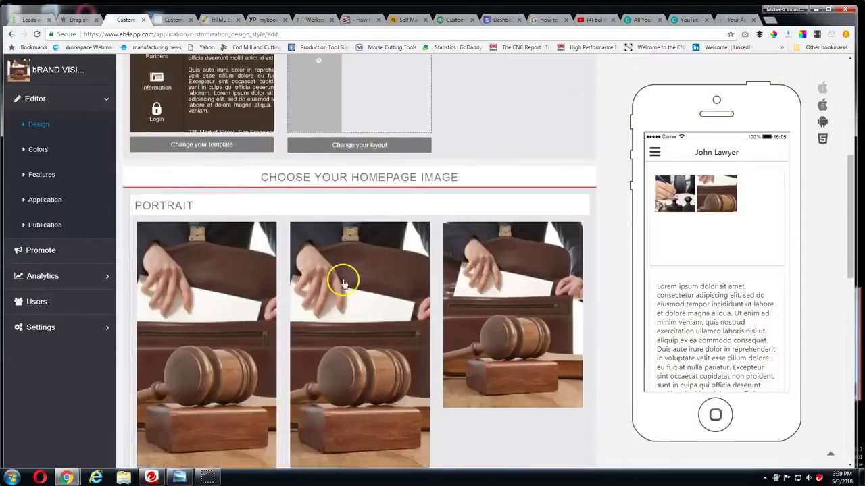
{"action": "scroll", "coordinate": [343, 284], "scroll_direction": "down", "scroll_amount": 3}
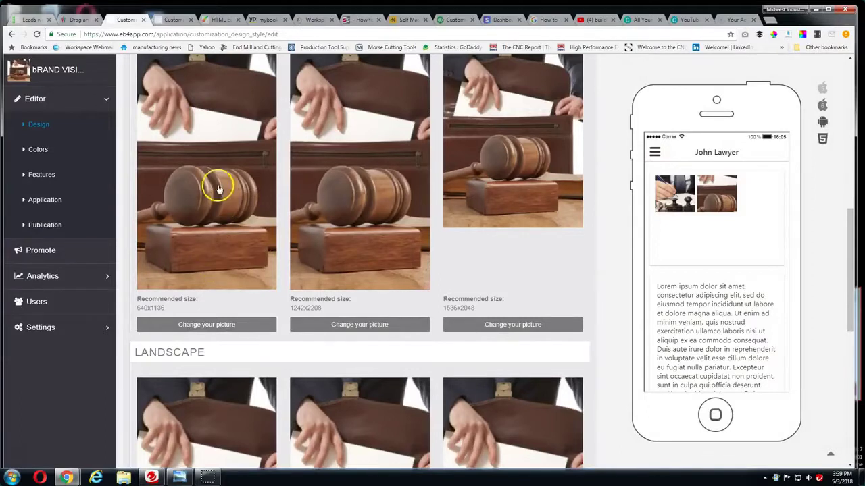
{"action": "scroll", "coordinate": [365, 250], "scroll_direction": "down", "scroll_amount": 2}
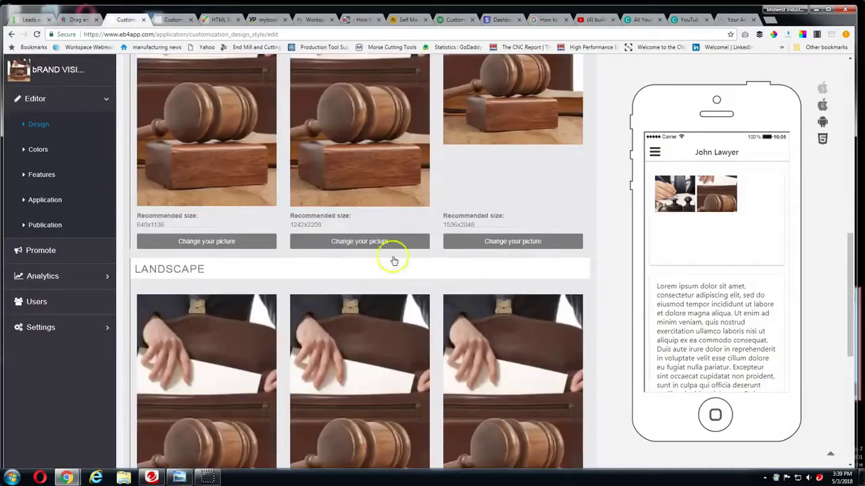
{"action": "scroll", "coordinate": [268, 202], "scroll_direction": "up", "scroll_amount": 1}
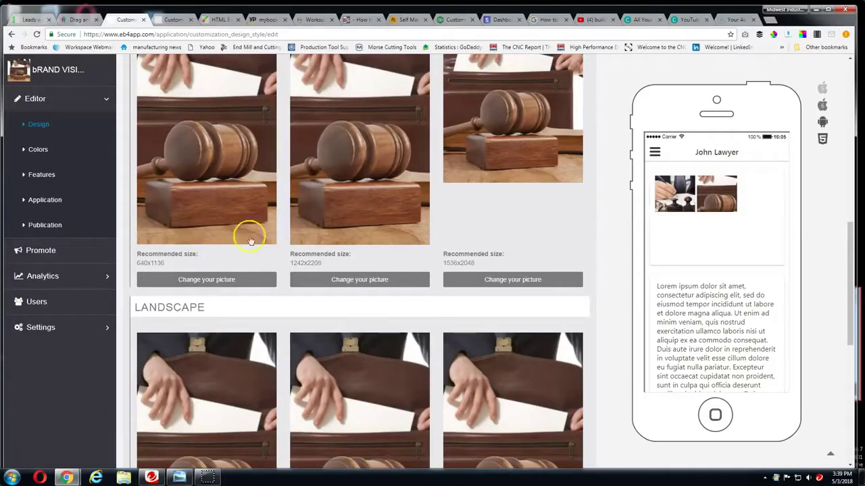
{"action": "scroll", "coordinate": [232, 216], "scroll_direction": "down", "scroll_amount": 1}
{"action": "scroll", "coordinate": [225, 177], "scroll_direction": "up", "scroll_amount": 3}
{"action": "scroll", "coordinate": [225, 177], "scroll_direction": "down", "scroll_amount": 3}
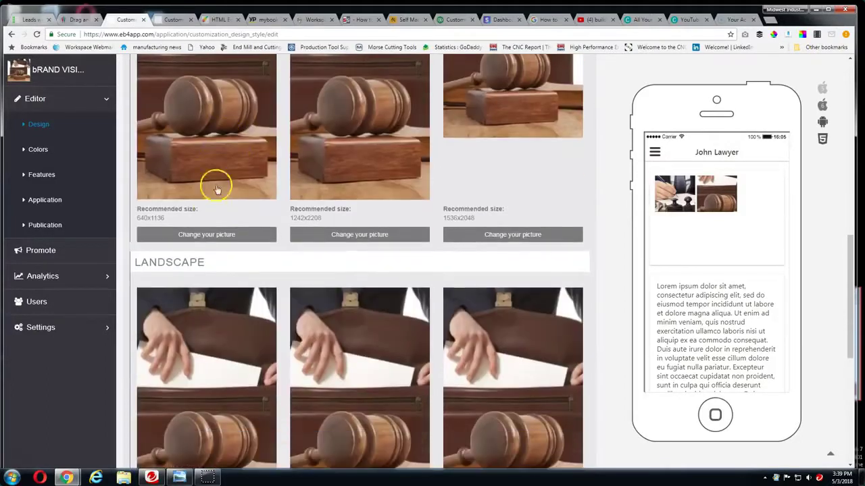
Upload the business builder plus Pinterest PNG from Downloads as the first portrait picture
{"action": "left_click", "coordinate": [206, 237]}
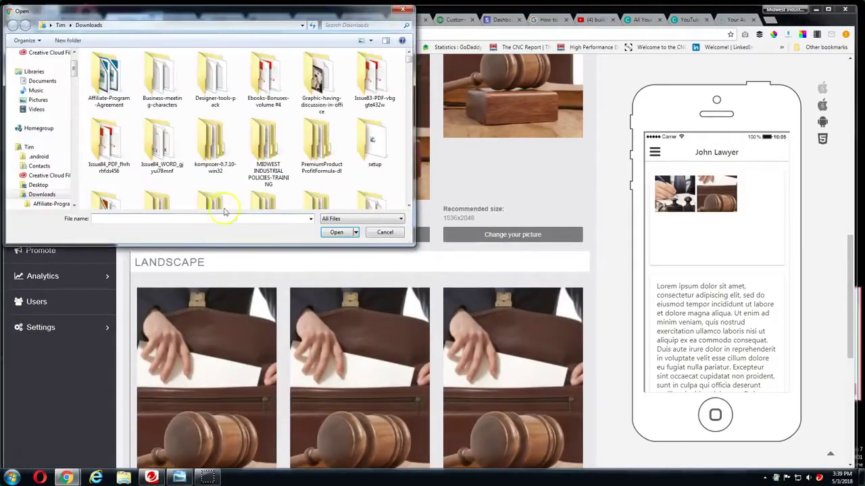
{"action": "left_click_drag", "start_coordinate": [409, 60], "coordinate": [404, 94]}
{"action": "left_click", "coordinate": [269, 145]}
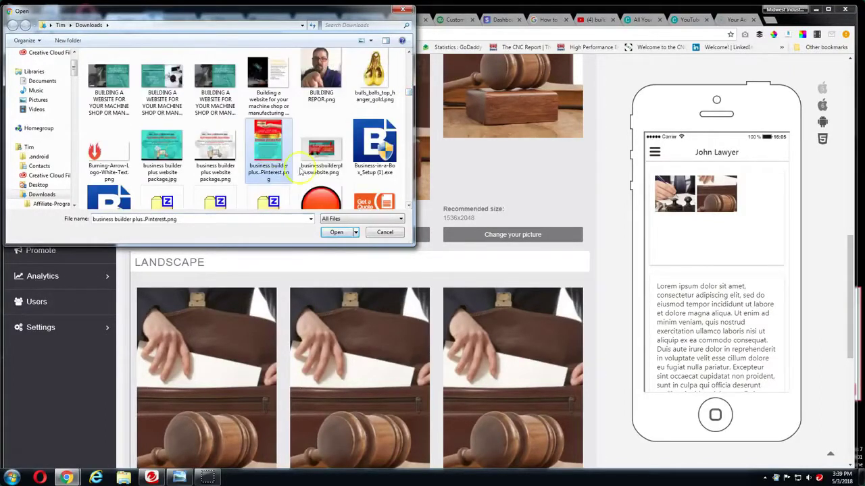
{"action": "left_click", "coordinate": [334, 232]}
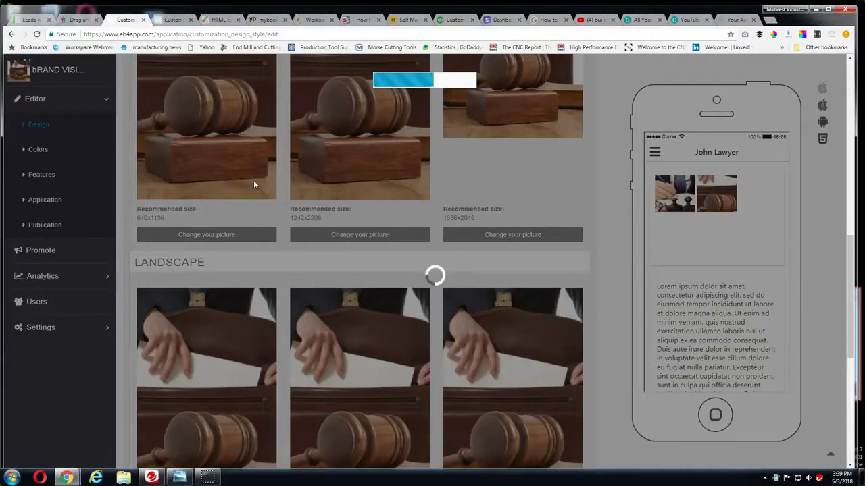
Shift the crop box right on the Business Builder Plus image and confirm it
{"action": "left_click", "coordinate": [264, 179]}
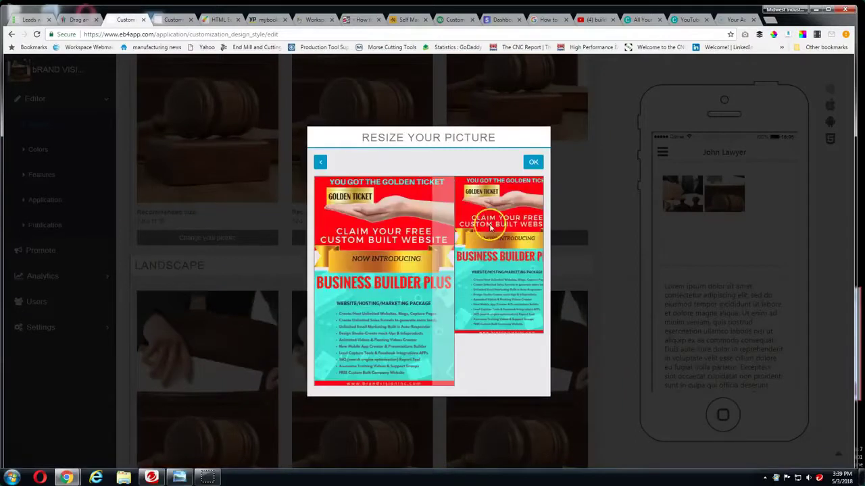
{"action": "left_click_drag", "start_coordinate": [380, 236], "coordinate": [397, 234]}
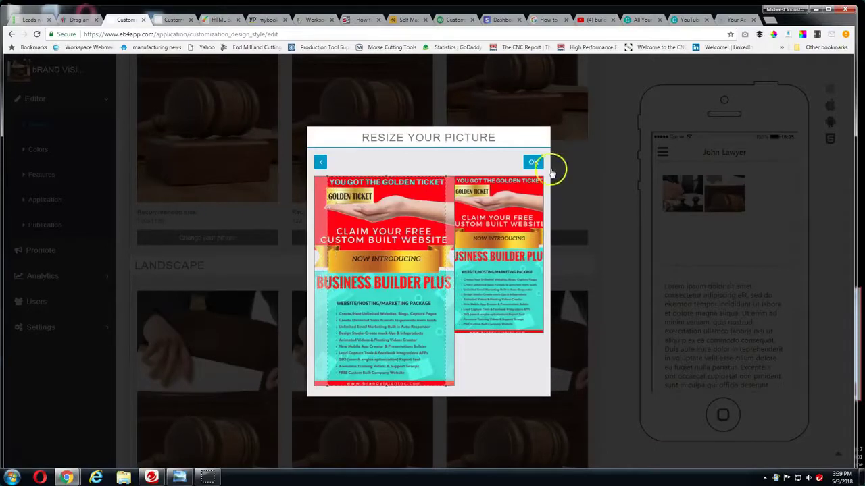
{"action": "left_click", "coordinate": [531, 162]}
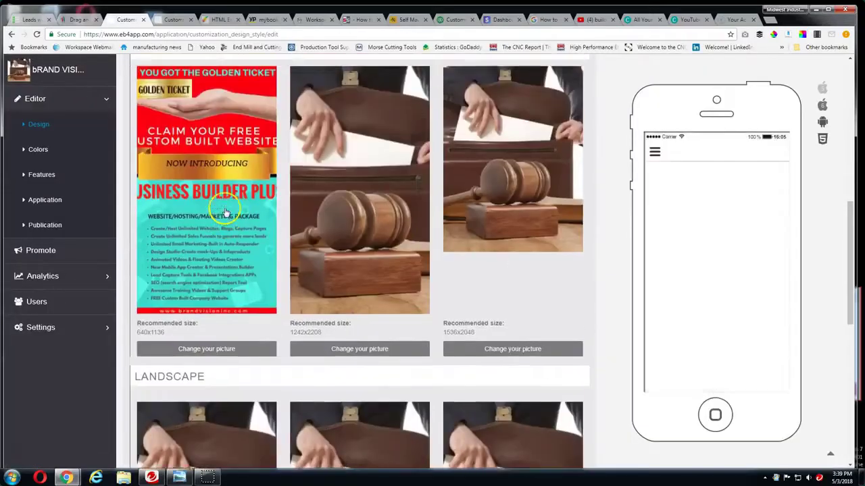
Tick 'Use the homepage image as background in all features'
{"action": "scroll", "coordinate": [227, 234], "scroll_direction": "down", "scroll_amount": 5}
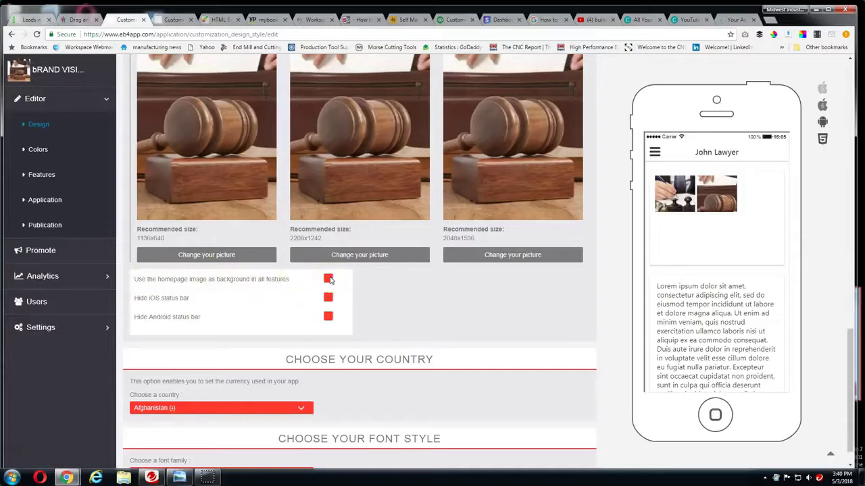
{"action": "left_click", "coordinate": [328, 279]}
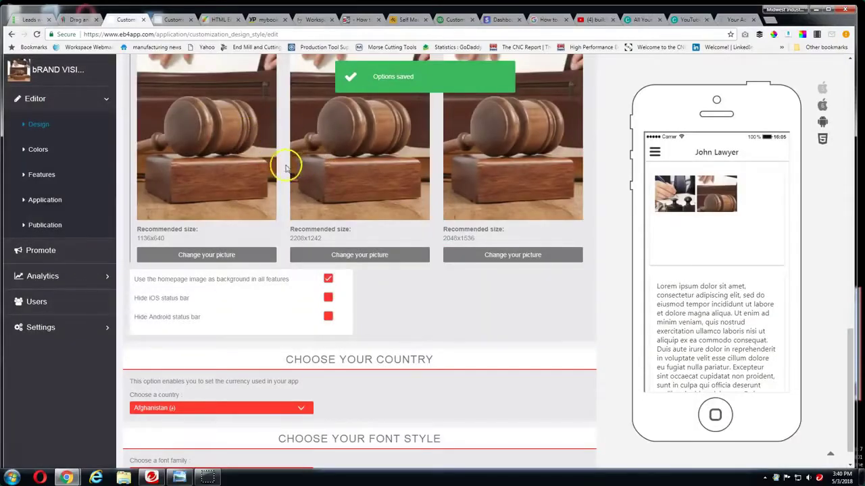
{"action": "scroll", "coordinate": [466, 176], "scroll_direction": "up", "scroll_amount": 2}
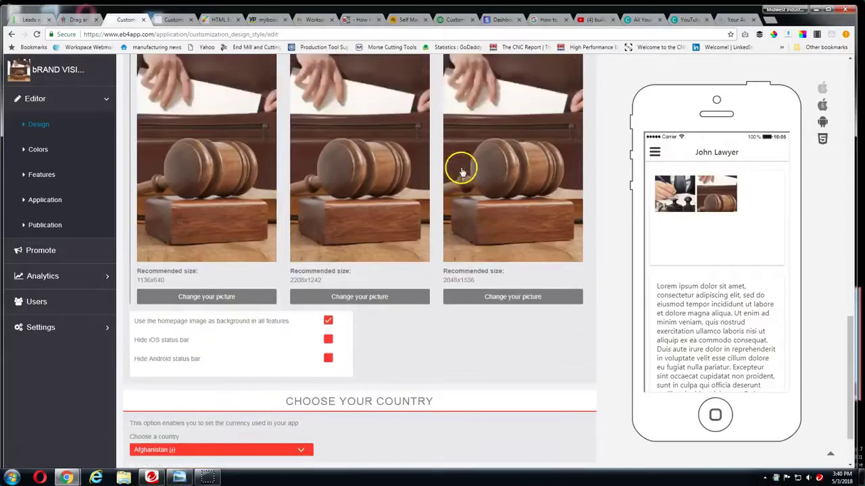
{"action": "scroll", "coordinate": [497, 137], "scroll_direction": "up", "scroll_amount": 2}
{"action": "scroll", "coordinate": [506, 189], "scroll_direction": "up", "scroll_amount": 2}
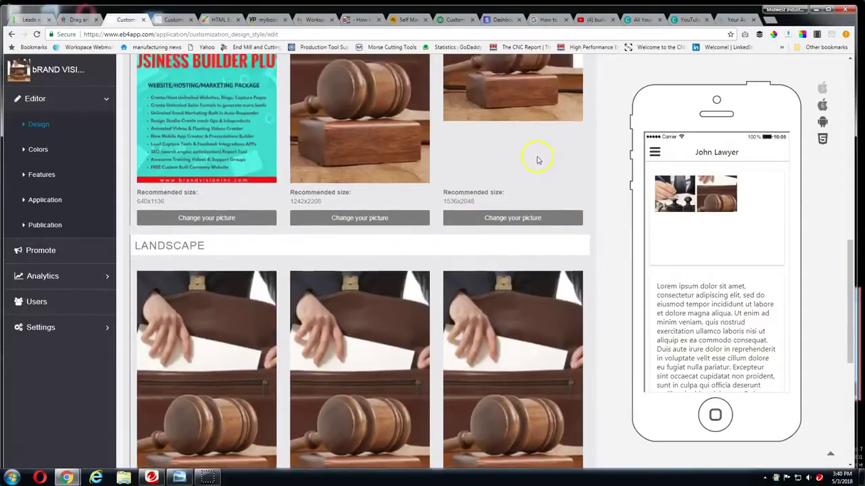
{"action": "scroll", "coordinate": [470, 287], "scroll_direction": "down", "scroll_amount": 1}
{"action": "scroll", "coordinate": [470, 291], "scroll_direction": "down", "scroll_amount": 5}
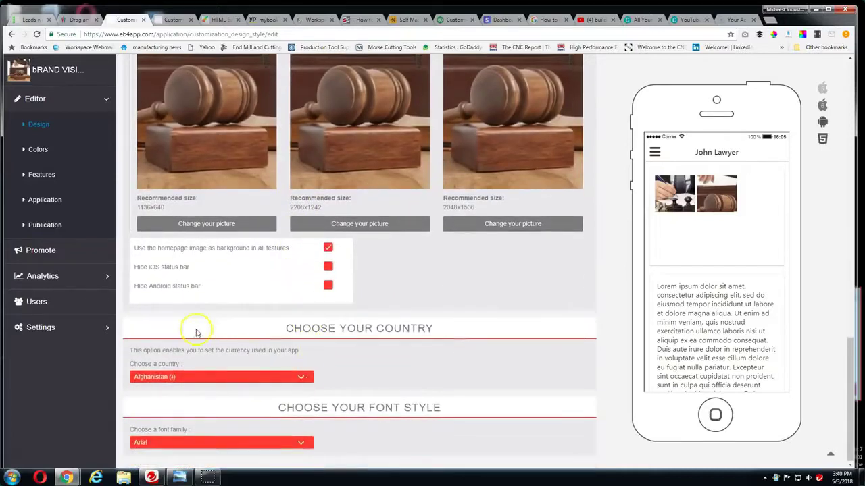
Set the app's country to United States ($)
{"action": "left_click", "coordinate": [304, 376]}
{"action": "scroll", "coordinate": [232, 351], "scroll_direction": "down", "scroll_amount": 10}
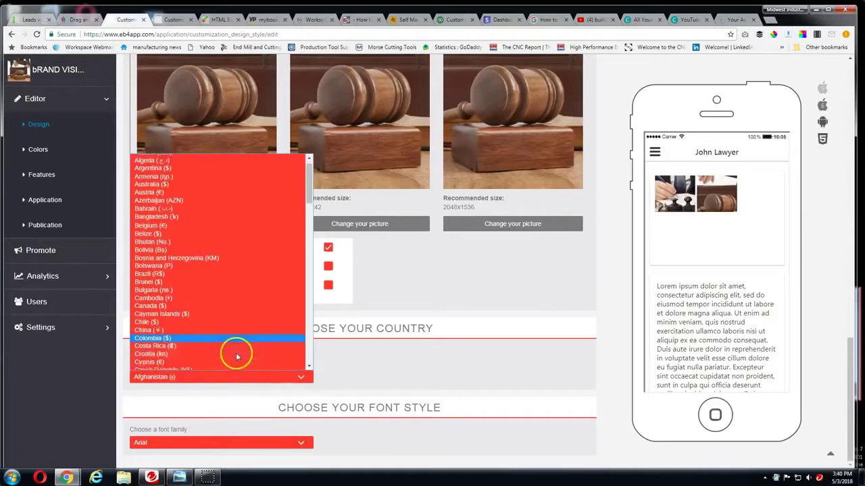
{"action": "scroll", "coordinate": [231, 348], "scroll_direction": "down", "scroll_amount": 8}
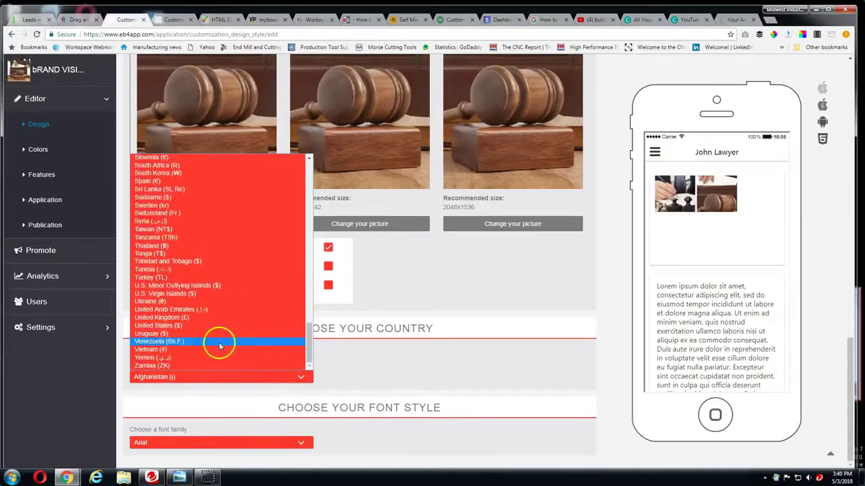
{"action": "left_click", "coordinate": [206, 326]}
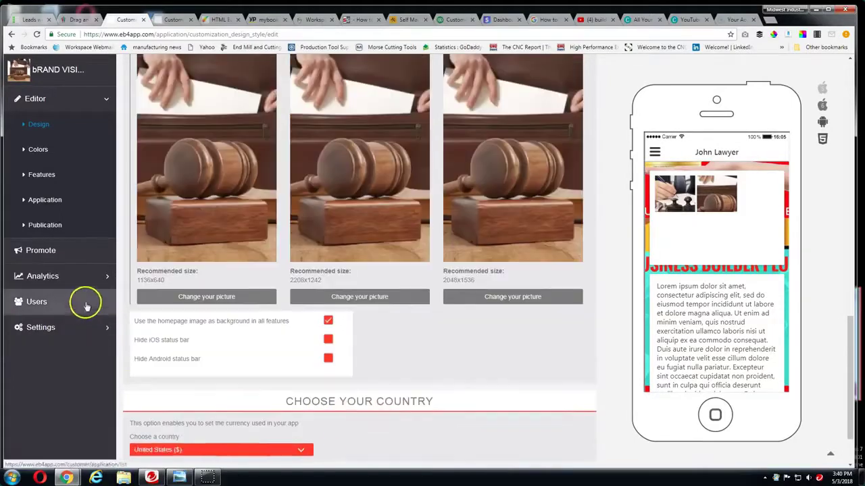
In Colors settings, make the homepage text colour near-black
{"action": "left_click", "coordinate": [41, 152]}
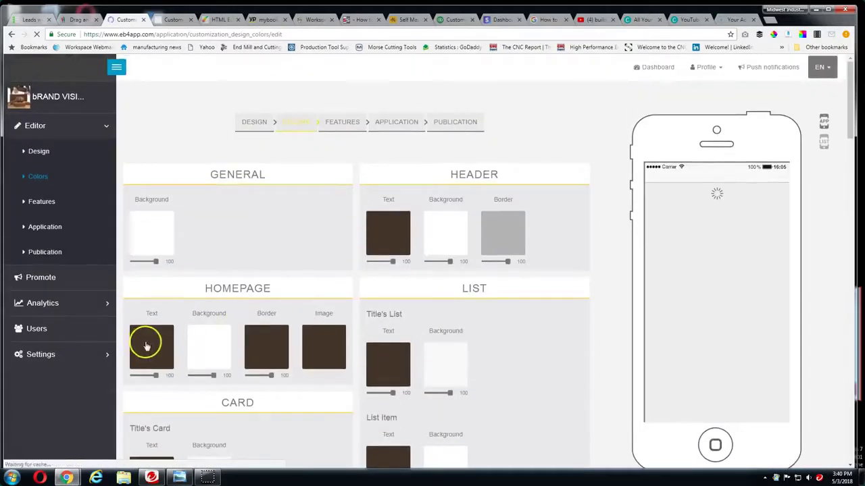
{"action": "left_click", "coordinate": [151, 344]}
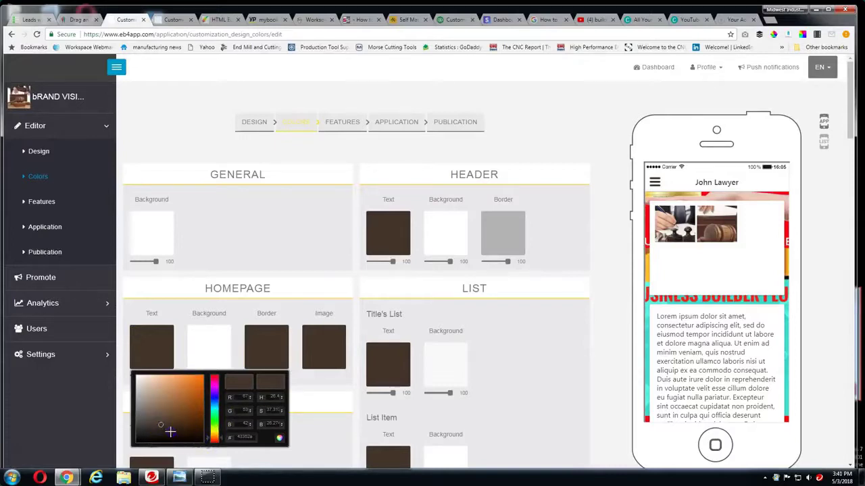
{"action": "left_click_drag", "start_coordinate": [171, 432], "coordinate": [193, 435]}
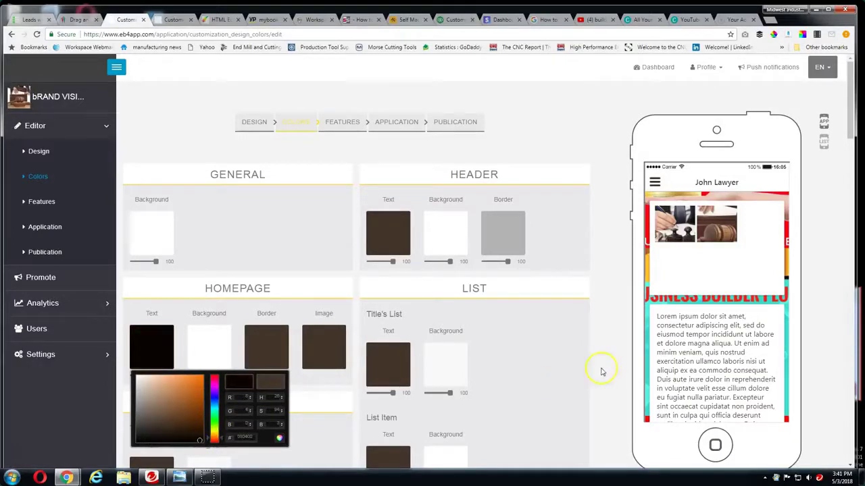
{"action": "left_click", "coordinate": [525, 373]}
Review the button, toggle, tooltip and dialog colours, then go to Editor > Features
{"action": "scroll", "coordinate": [525, 372], "scroll_direction": "down", "scroll_amount": 3}
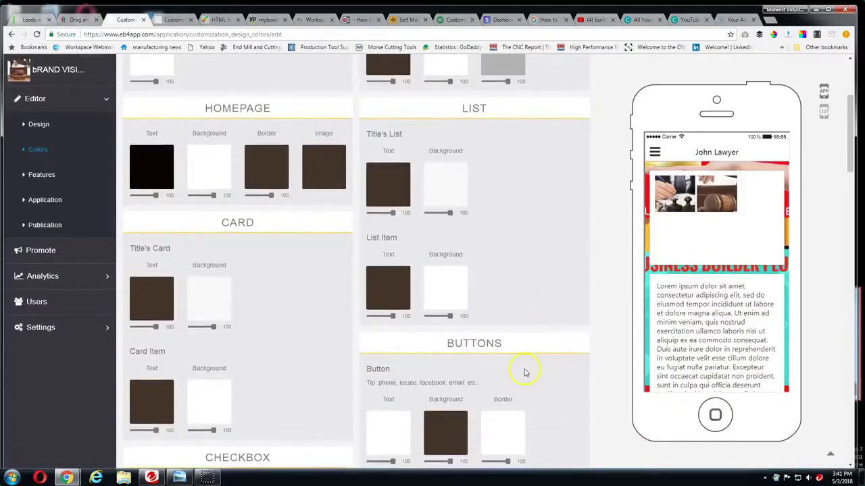
{"action": "scroll", "coordinate": [525, 372], "scroll_direction": "down", "scroll_amount": 4}
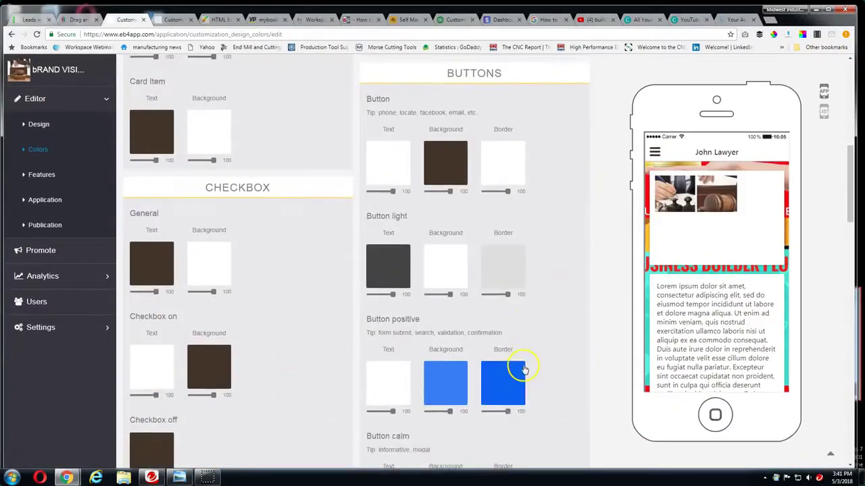
{"action": "scroll", "coordinate": [525, 372], "scroll_direction": "down", "scroll_amount": 5}
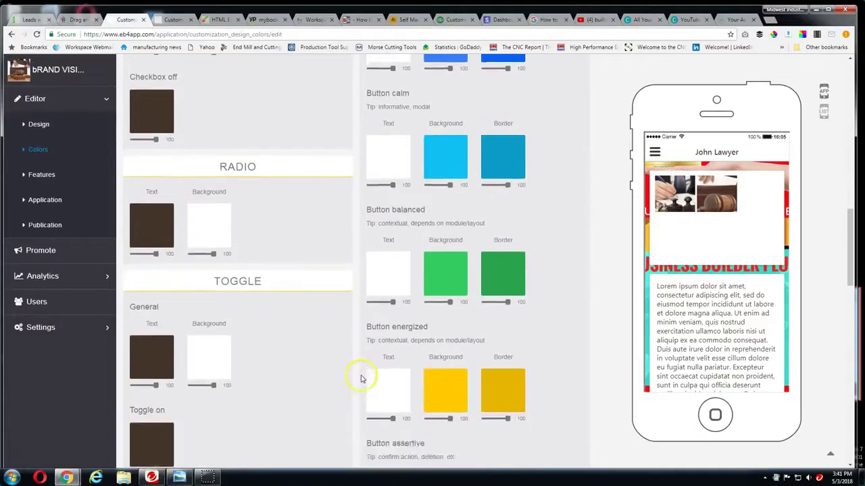
{"action": "scroll", "coordinate": [360, 379], "scroll_direction": "down", "scroll_amount": 4}
{"action": "scroll", "coordinate": [462, 321], "scroll_direction": "up", "scroll_amount": 2}
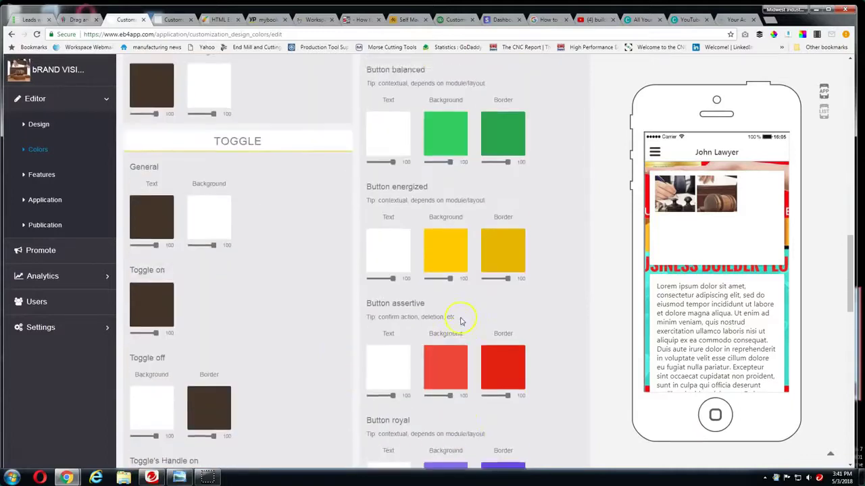
{"action": "scroll", "coordinate": [461, 322], "scroll_direction": "down", "scroll_amount": 5}
{"action": "scroll", "coordinate": [405, 312], "scroll_direction": "down", "scroll_amount": 1}
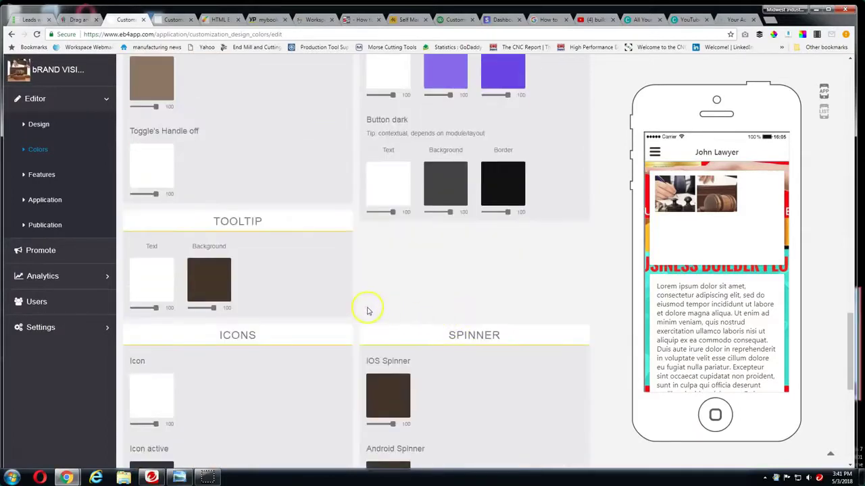
{"action": "scroll", "coordinate": [367, 304], "scroll_direction": "up", "scroll_amount": 11}
{"action": "scroll", "coordinate": [227, 306], "scroll_direction": "up", "scroll_amount": 6}
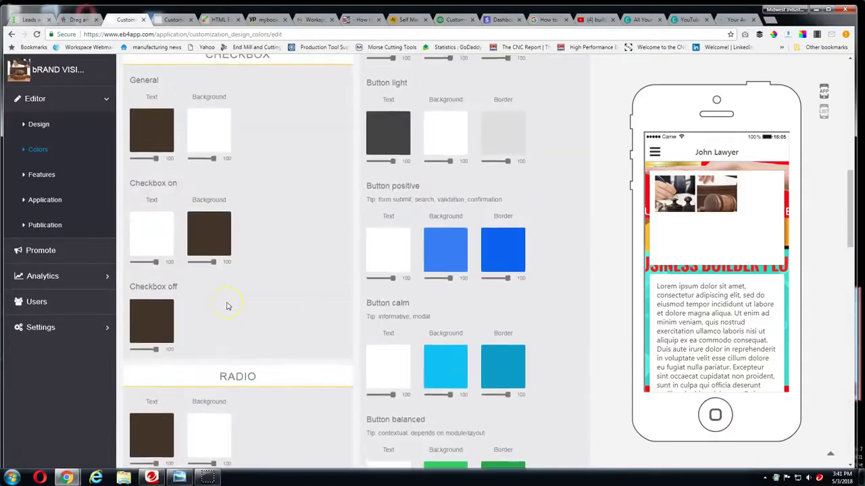
{"action": "scroll", "coordinate": [227, 306], "scroll_direction": "down", "scroll_amount": 2}
{"action": "scroll", "coordinate": [227, 306], "scroll_direction": "down", "scroll_amount": 9}
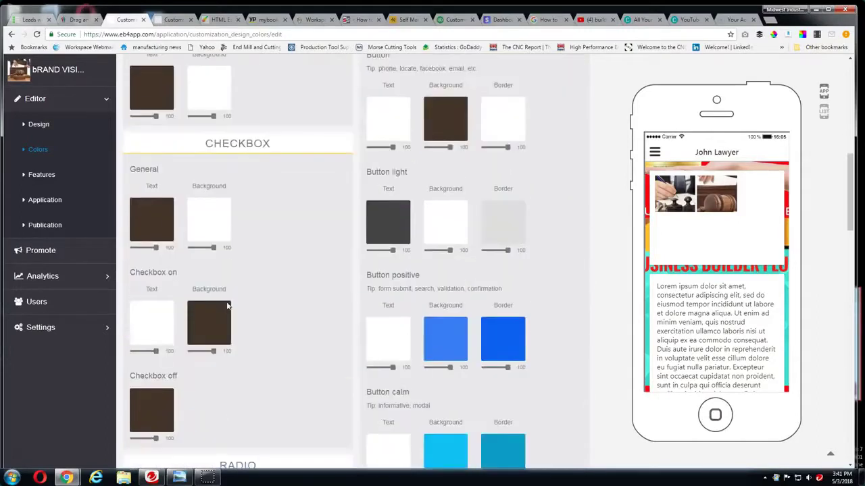
{"action": "scroll", "coordinate": [319, 289], "scroll_direction": "down", "scroll_amount": 4}
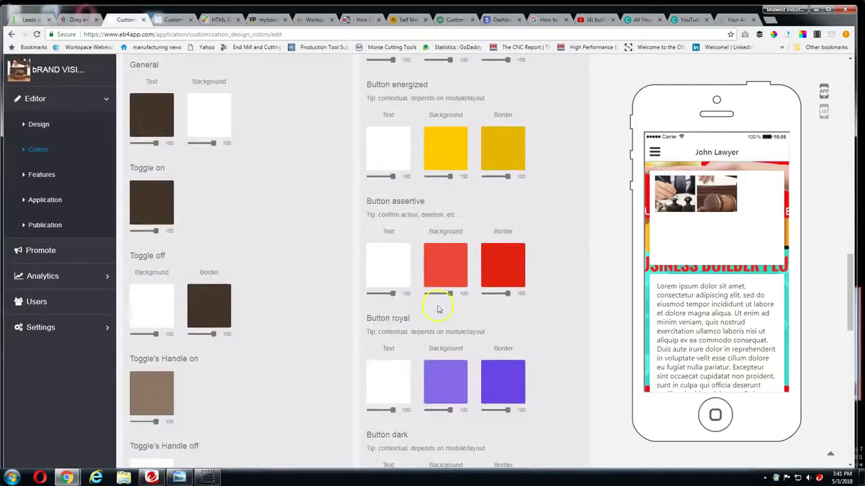
{"action": "scroll", "coordinate": [280, 314], "scroll_direction": "down", "scroll_amount": 2}
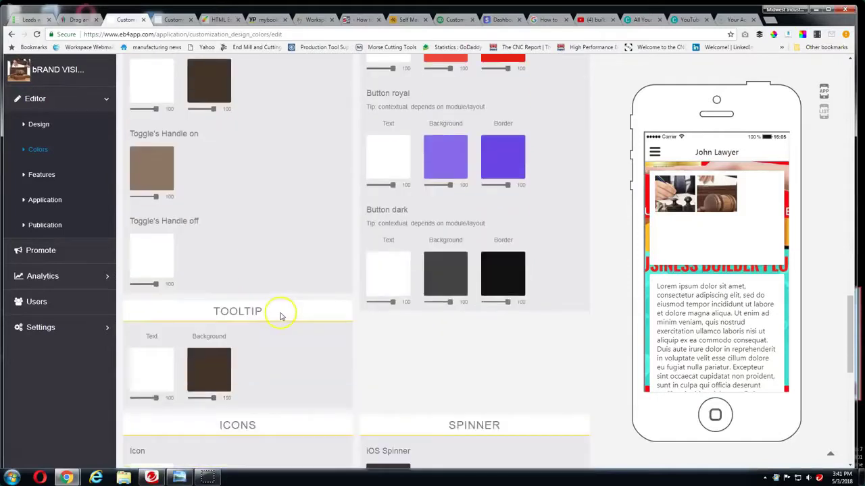
{"action": "scroll", "coordinate": [283, 315], "scroll_direction": "up", "scroll_amount": 3}
{"action": "scroll", "coordinate": [283, 315], "scroll_direction": "down", "scroll_amount": 3}
{"action": "scroll", "coordinate": [283, 315], "scroll_direction": "down", "scroll_amount": 1}
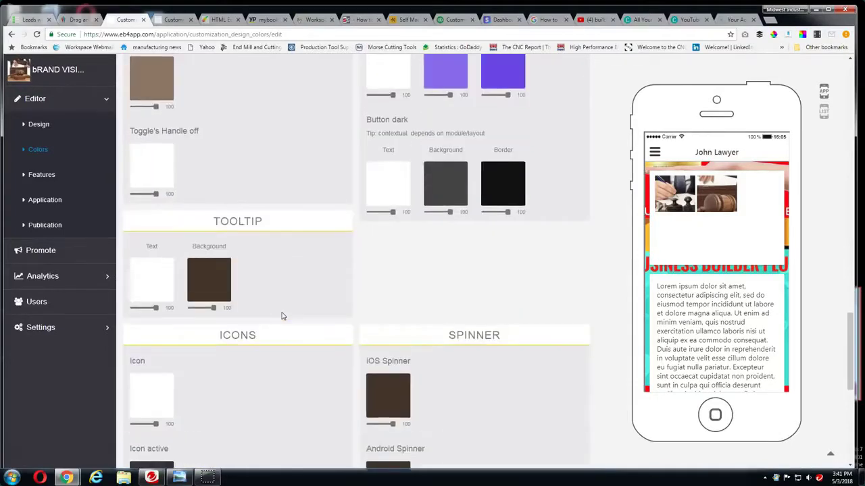
{"action": "scroll", "coordinate": [282, 316], "scroll_direction": "down", "scroll_amount": 1}
{"action": "left_click", "coordinate": [268, 266]}
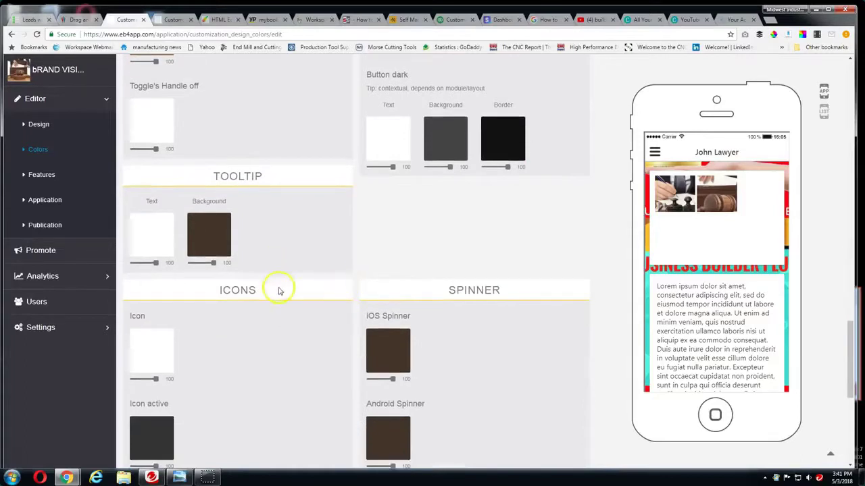
{"action": "scroll", "coordinate": [279, 290], "scroll_direction": "down", "scroll_amount": 7}
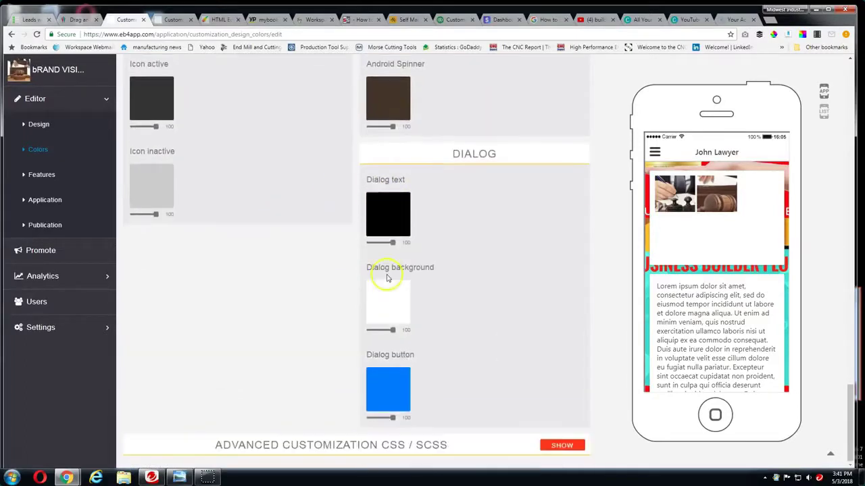
{"action": "scroll", "coordinate": [193, 256], "scroll_direction": "up", "scroll_amount": 9}
{"action": "scroll", "coordinate": [259, 261], "scroll_direction": "down", "scroll_amount": 9}
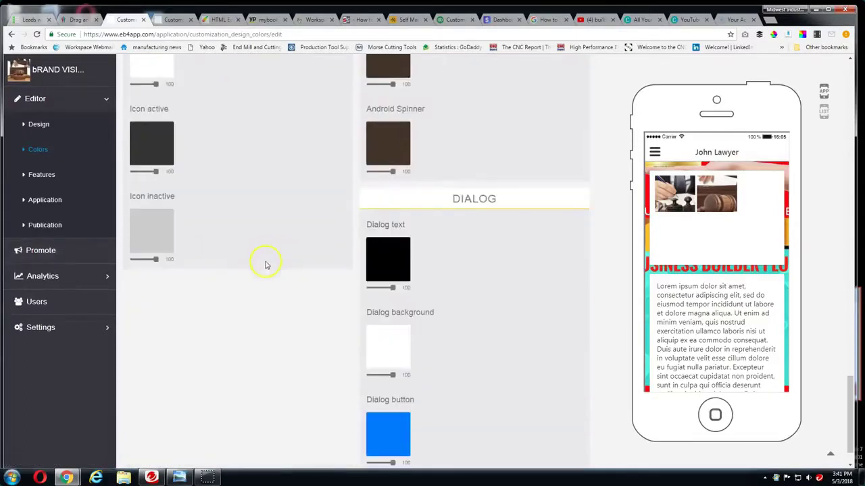
{"action": "scroll", "coordinate": [268, 266], "scroll_direction": "up", "scroll_amount": 15}
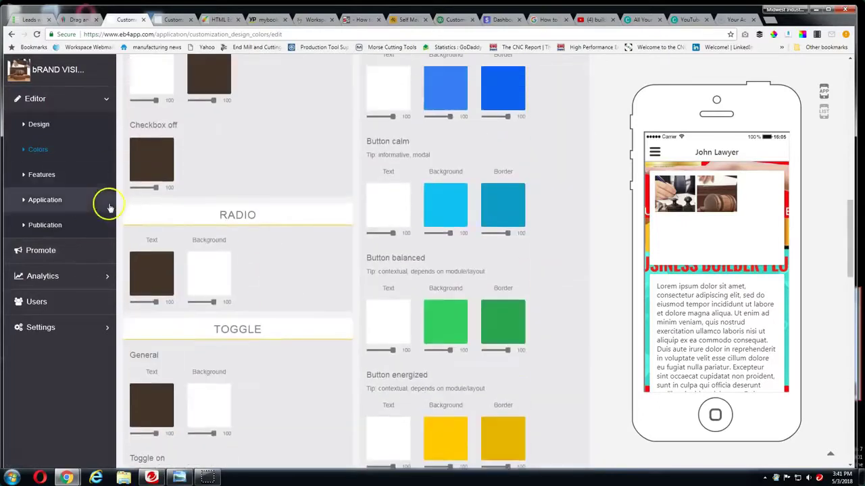
{"action": "left_click", "coordinate": [40, 175]}
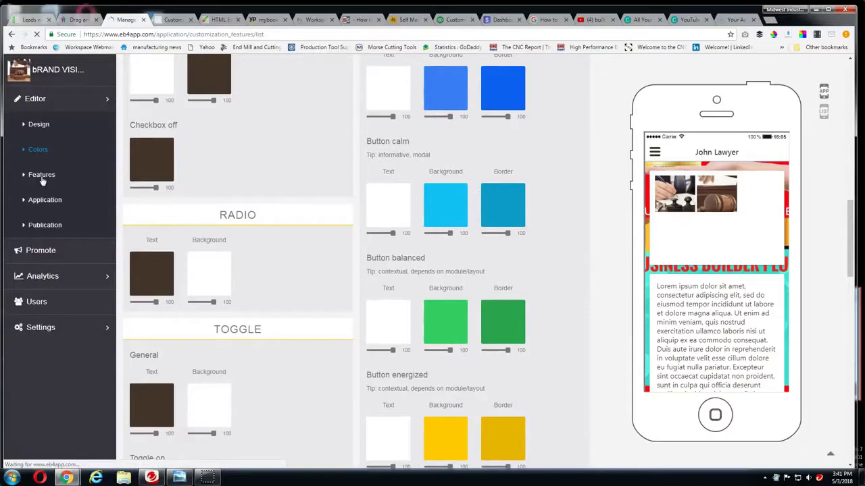
Delete the John Lawyer custom page from Your Pages and confirm the deletion
{"action": "scroll", "coordinate": [196, 301], "scroll_direction": "down", "scroll_amount": 1}
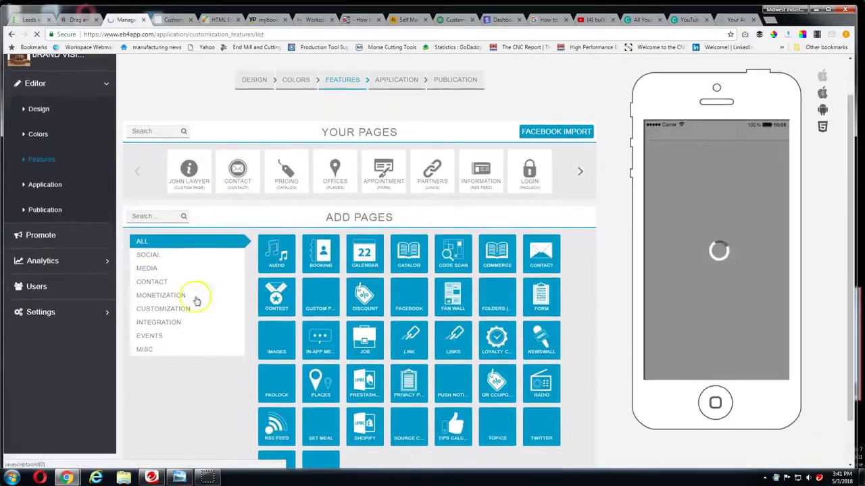
{"action": "scroll", "coordinate": [75, 174], "scroll_direction": "up", "scroll_amount": 1}
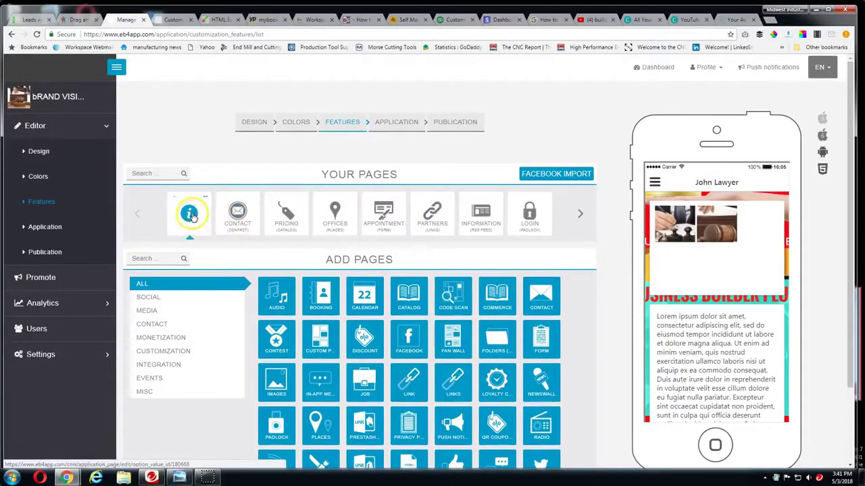
{"action": "left_click", "coordinate": [206, 199]}
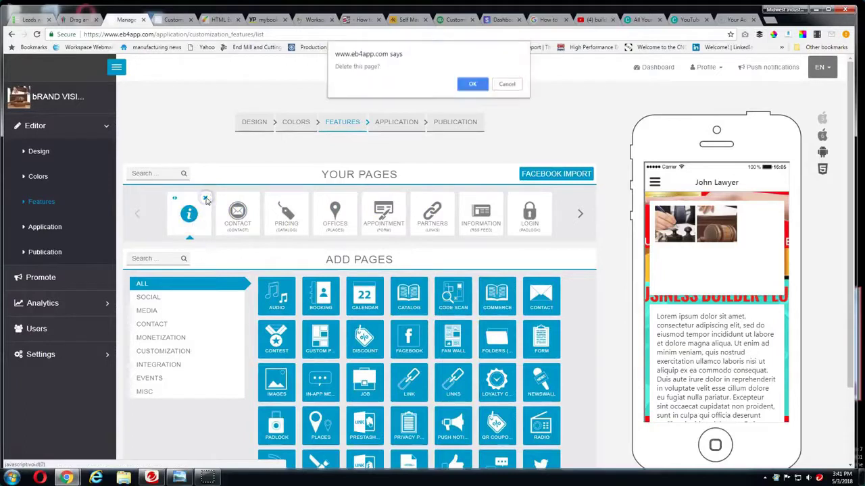
{"action": "left_click", "coordinate": [472, 84]}
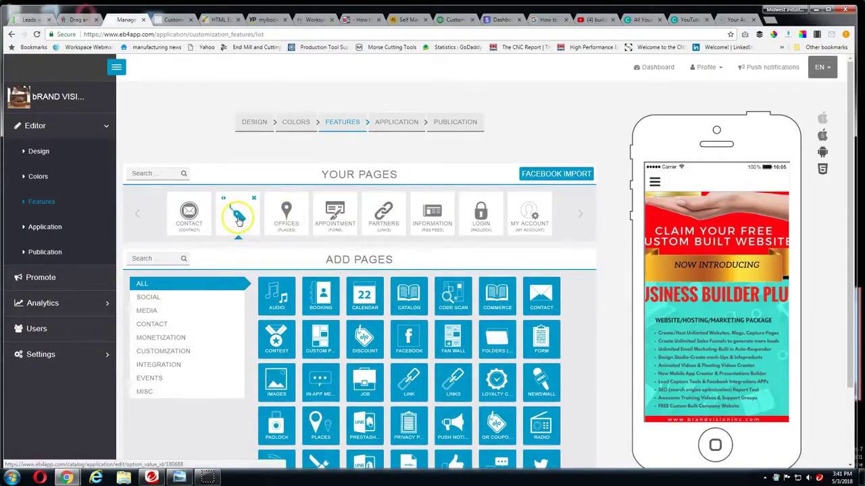
Open the Pricing page's catalog and start editing the first product, Lorem ipsum 1
{"action": "left_click", "coordinate": [238, 218]}
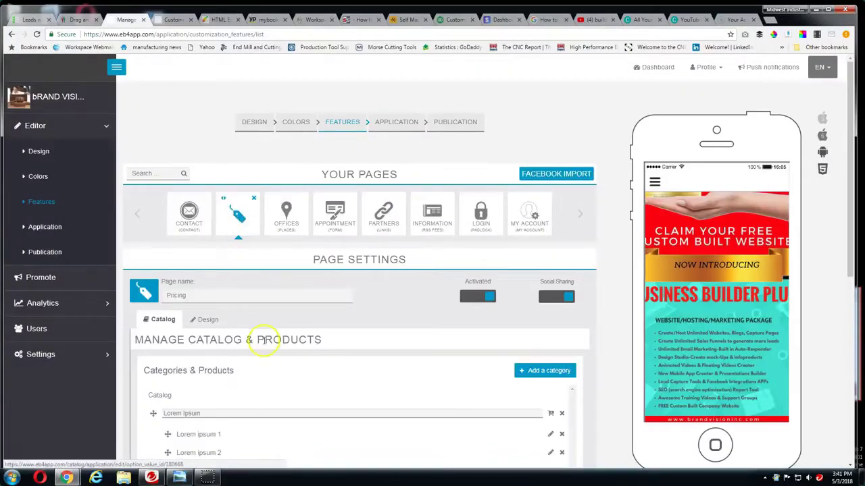
{"action": "scroll", "coordinate": [263, 340], "scroll_direction": "down", "scroll_amount": 2}
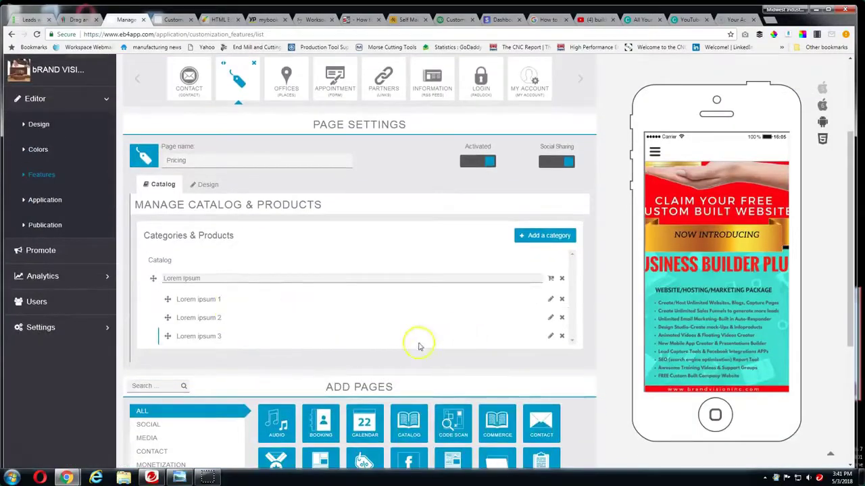
{"action": "scroll", "coordinate": [426, 343], "scroll_direction": "down", "scroll_amount": 1}
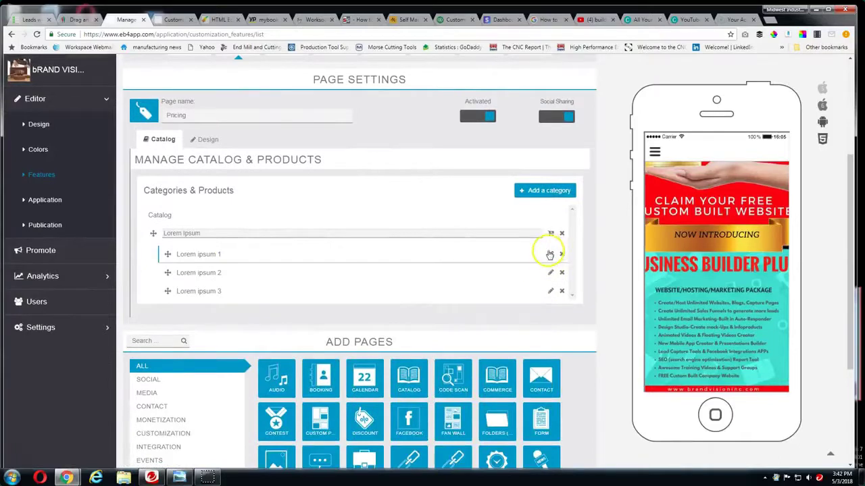
{"action": "left_click", "coordinate": [550, 254]}
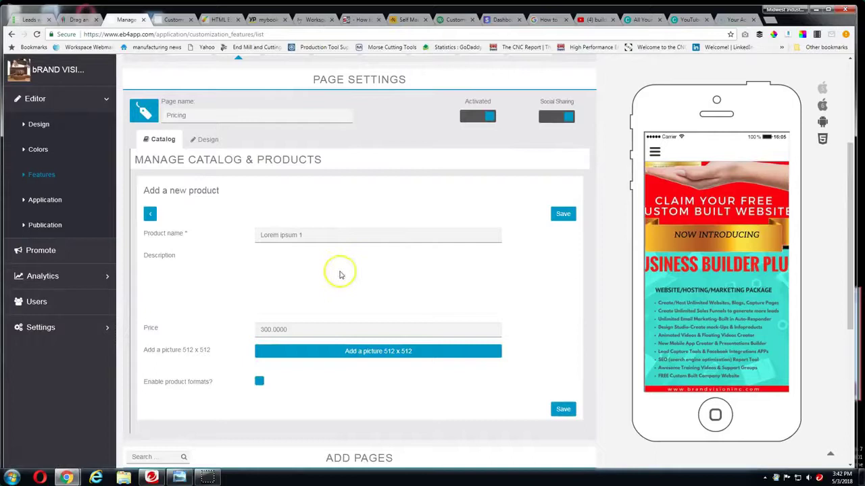
Rename the first product to WEBSITE PACKAGE #1 (BRONZE), copy the name, and save it
{"action": "scroll", "coordinate": [341, 275], "scroll_direction": "down", "scroll_amount": 1}
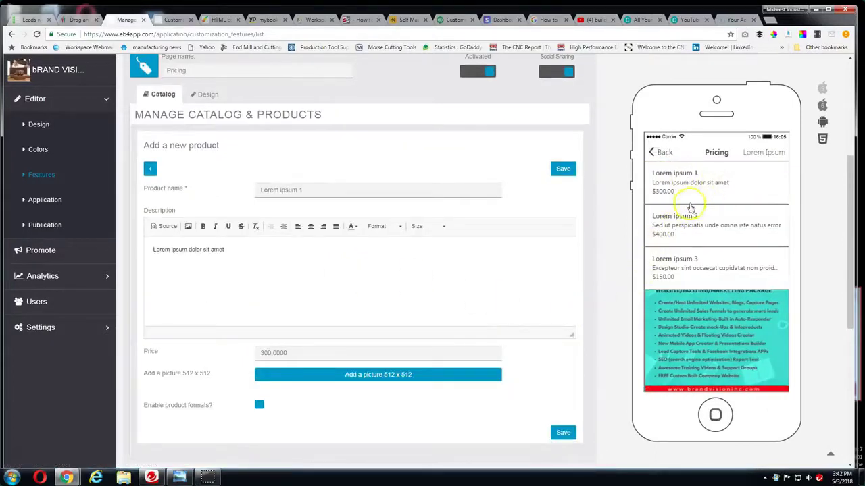
{"action": "scroll", "coordinate": [266, 303], "scroll_direction": "down", "scroll_amount": 2}
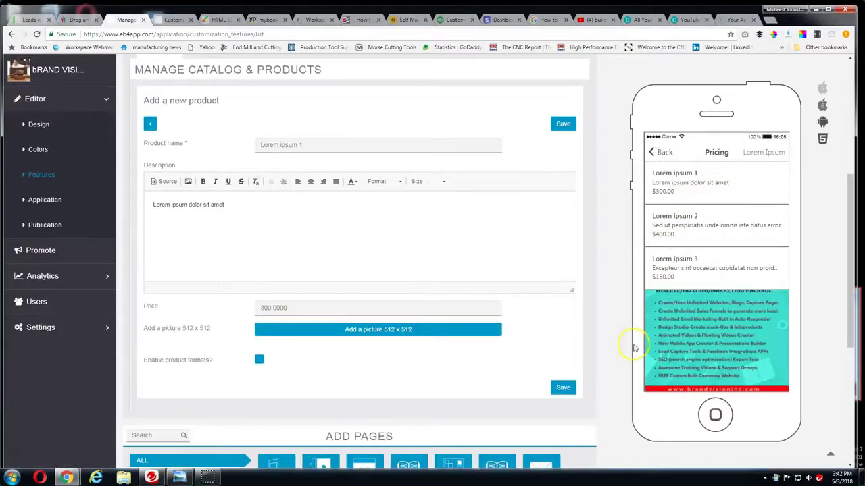
{"action": "scroll", "coordinate": [329, 341], "scroll_direction": "up", "scroll_amount": 6}
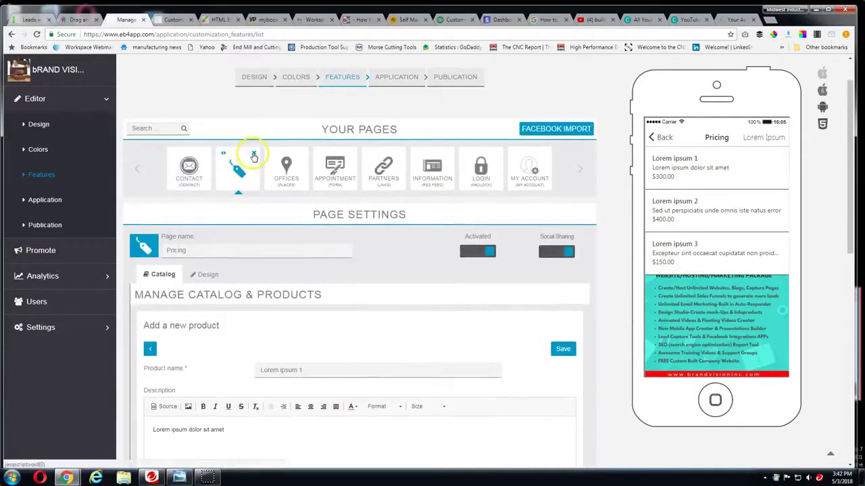
{"action": "scroll", "coordinate": [242, 283], "scroll_direction": "down", "scroll_amount": 2}
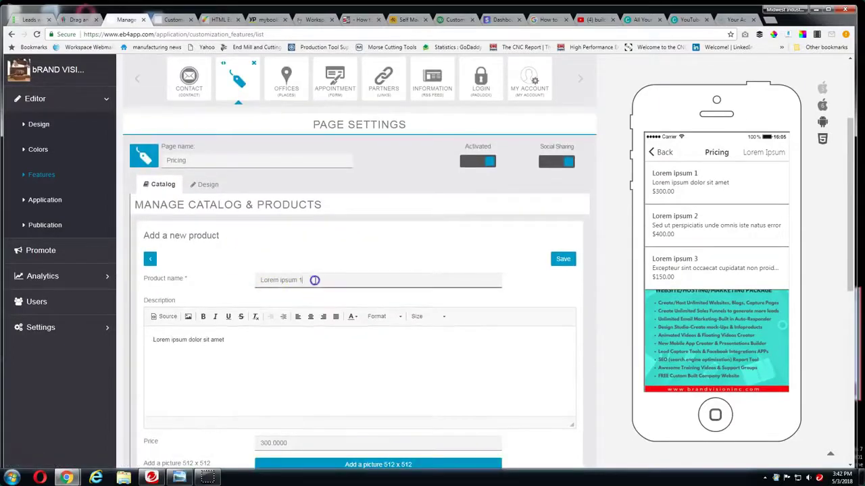
{"action": "left_click_drag", "start_coordinate": [314, 278], "coordinate": [255, 274]}
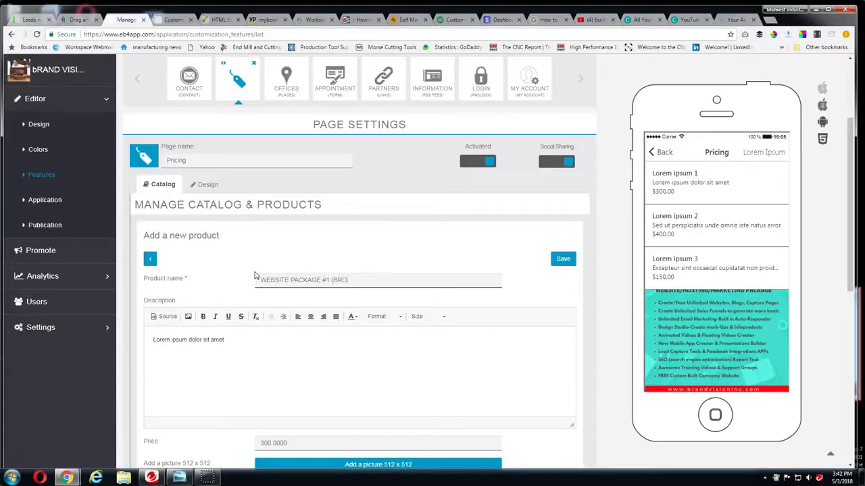
{"action": "left_click", "coordinate": [381, 282]}
{"action": "left_click_drag", "start_coordinate": [332, 277], "coordinate": [254, 281]}
{"action": "key", "text": "ctrl+c"}
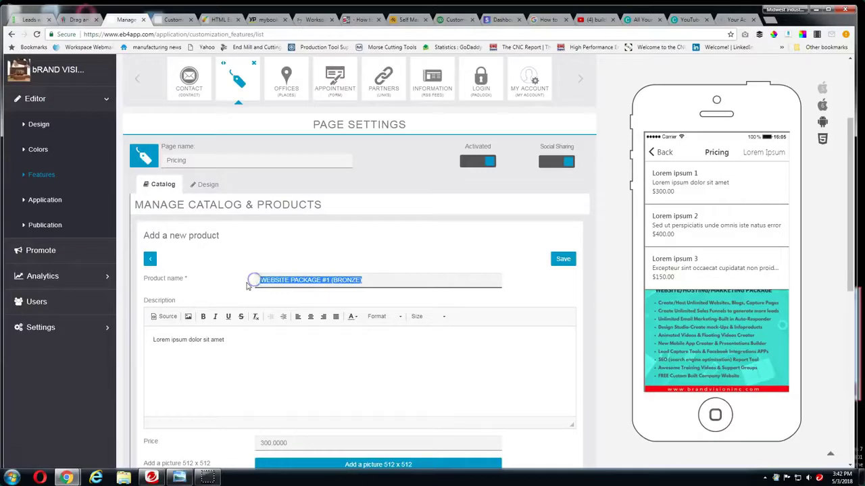
{"action": "left_click", "coordinate": [567, 261]}
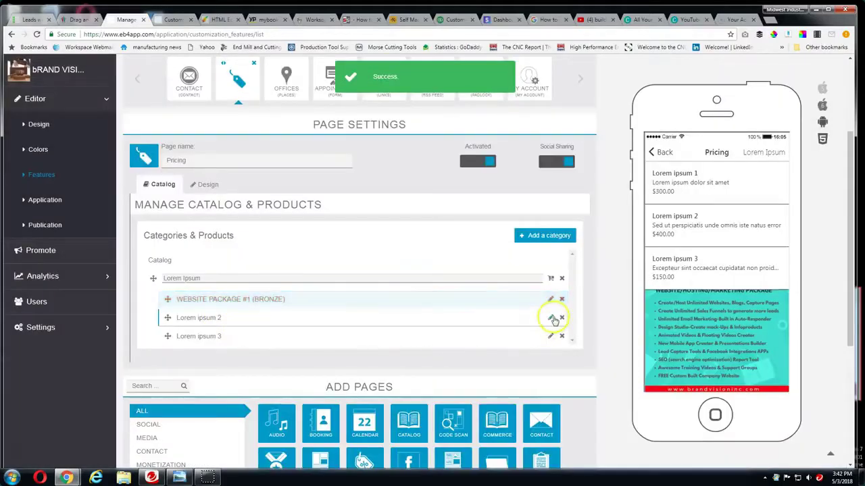
{"action": "left_click", "coordinate": [550, 318]}
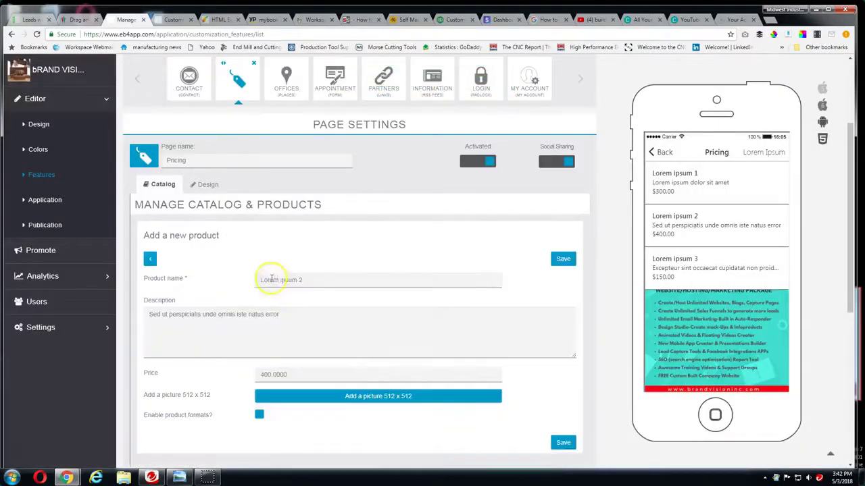
Paste the package name over Lorem ipsum 2, change BRONZE to SILVER, and save it
{"action": "left_click_drag", "start_coordinate": [332, 283], "coordinate": [275, 280]}
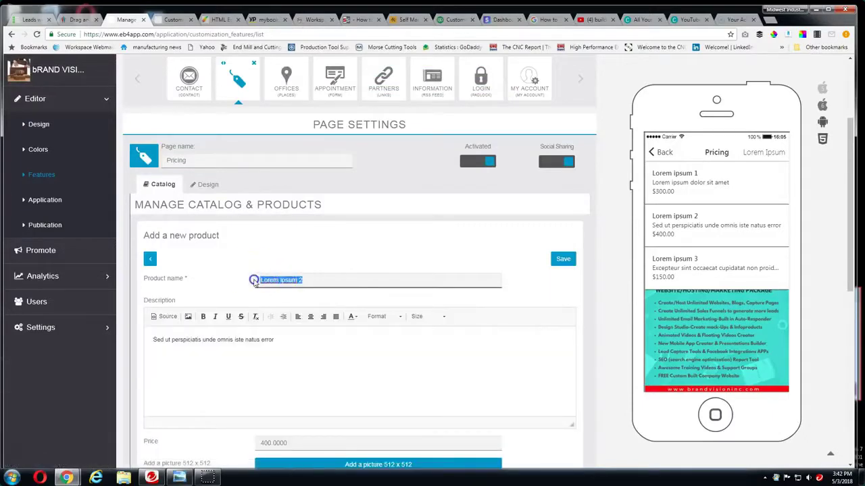
{"action": "key", "text": "ctrl+v"}
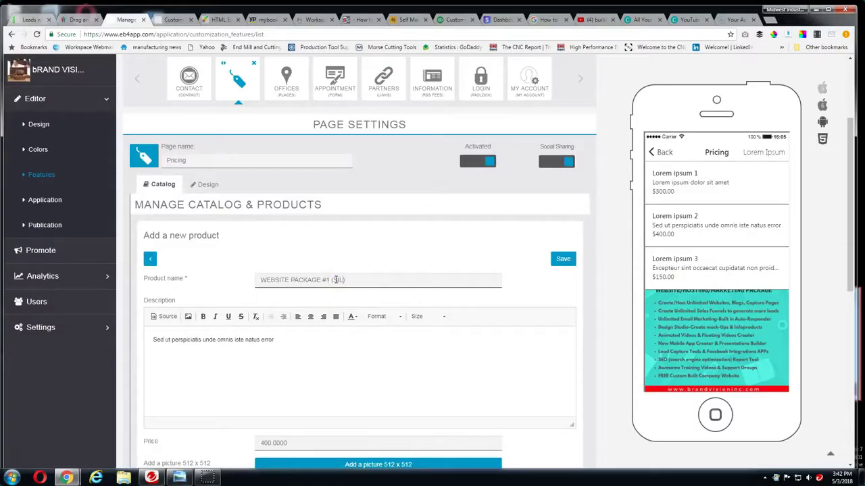
{"action": "left_click", "coordinate": [566, 260]}
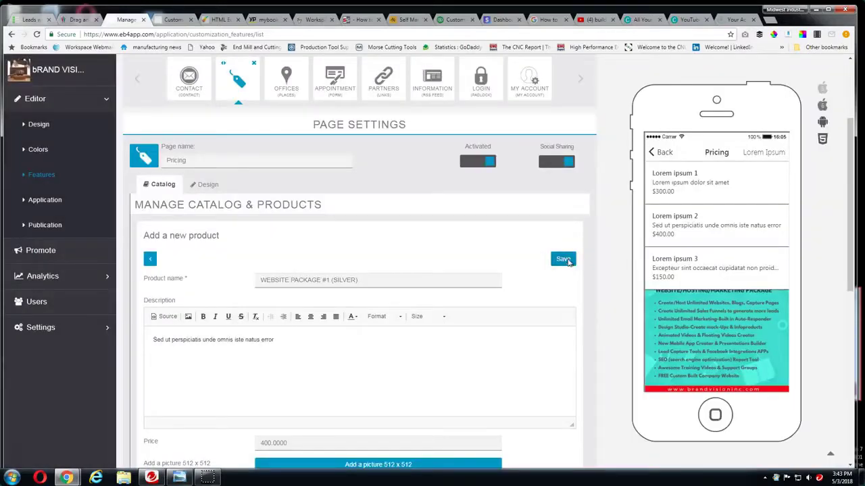
{"action": "left_click", "coordinate": [566, 261]}
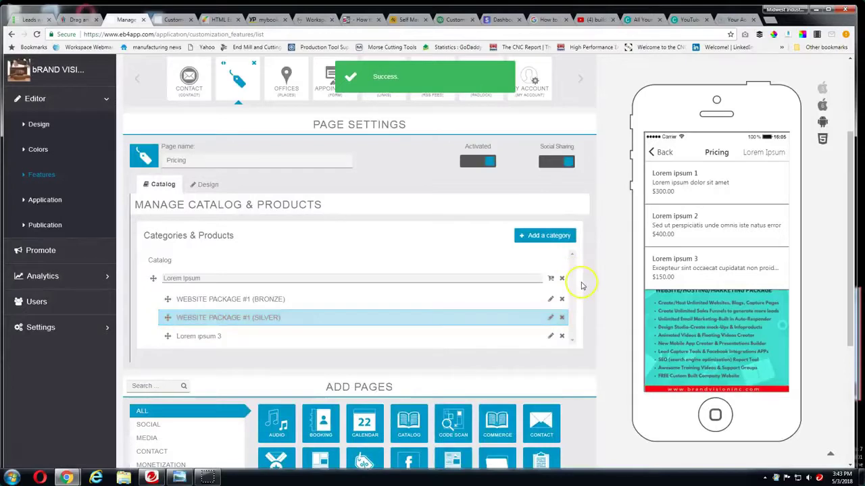
{"action": "scroll", "coordinate": [581, 285], "scroll_direction": "down", "scroll_amount": 3}
Rename the third product, Lorem ipsum 3, to WEBSITE PACKAGE #1 (GOLD) and review all three packages
{"action": "left_click", "coordinate": [551, 246]}
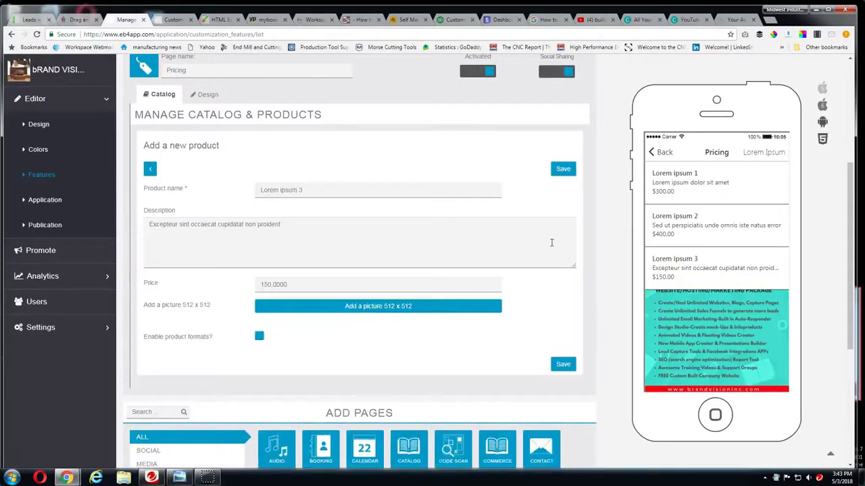
{"action": "left_click_drag", "start_coordinate": [315, 190], "coordinate": [251, 190]}
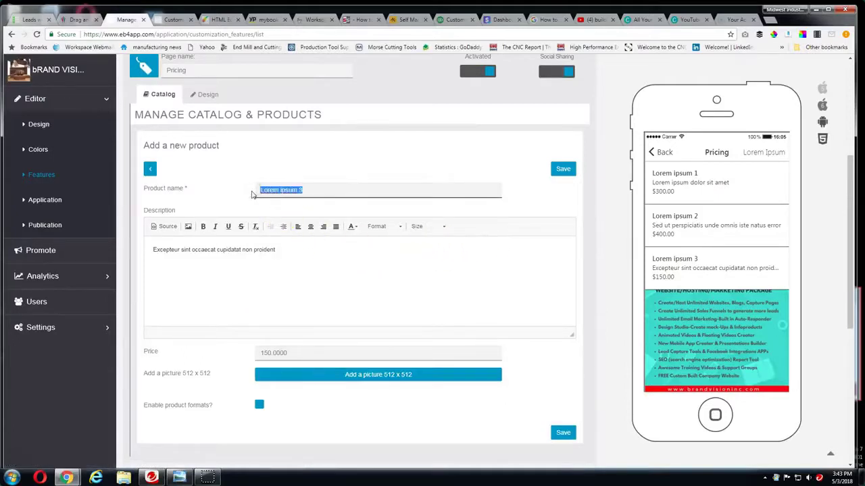
{"action": "key", "text": "ctrl+v"}
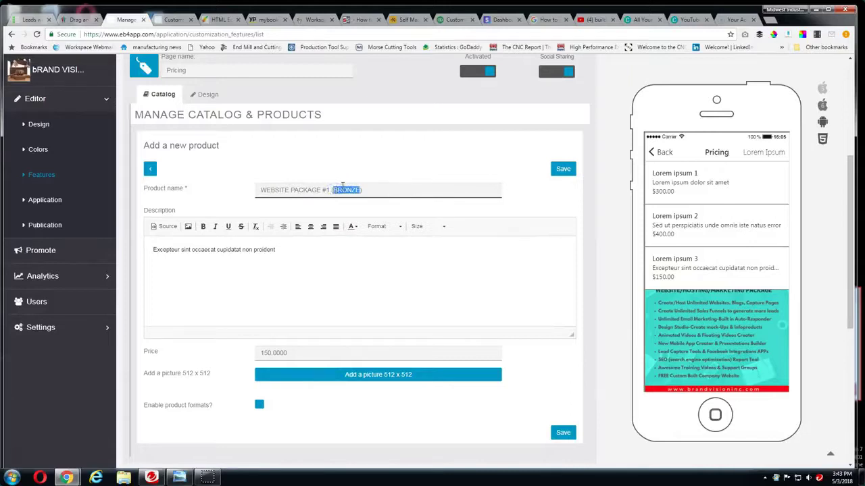
{"action": "left_click", "coordinate": [568, 171]}
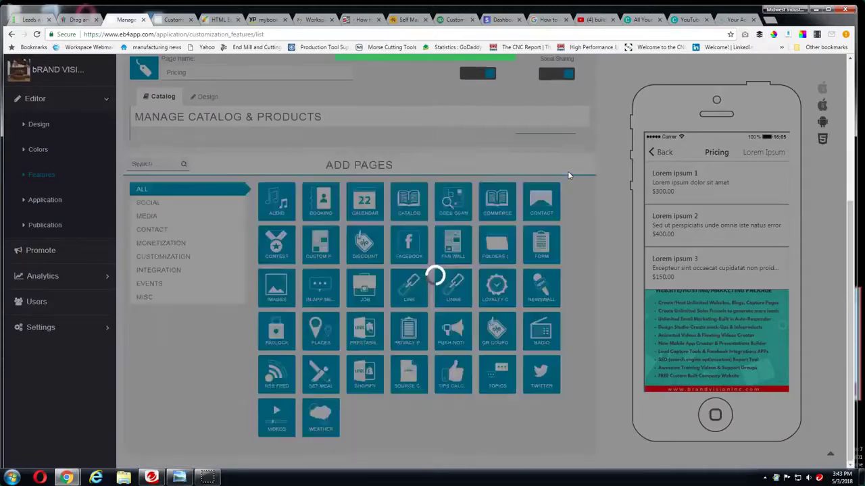
{"action": "scroll", "coordinate": [513, 215], "scroll_direction": "down", "scroll_amount": 2}
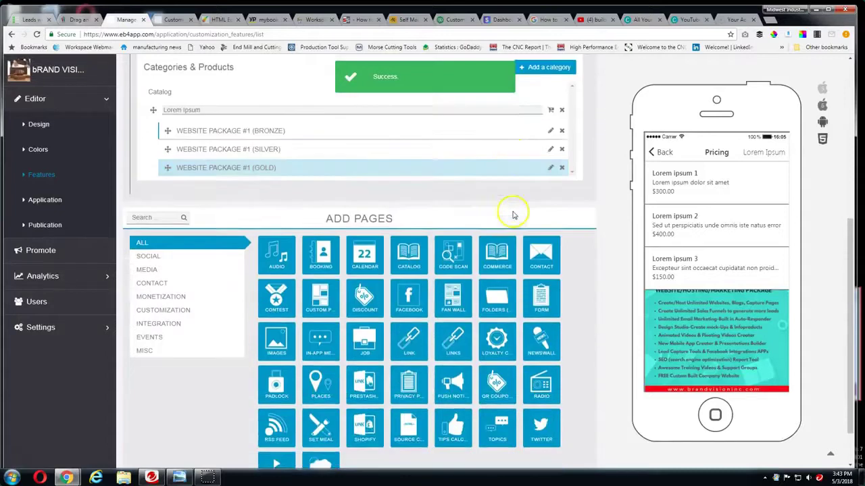
{"action": "scroll", "coordinate": [514, 217], "scroll_direction": "up", "scroll_amount": 4}
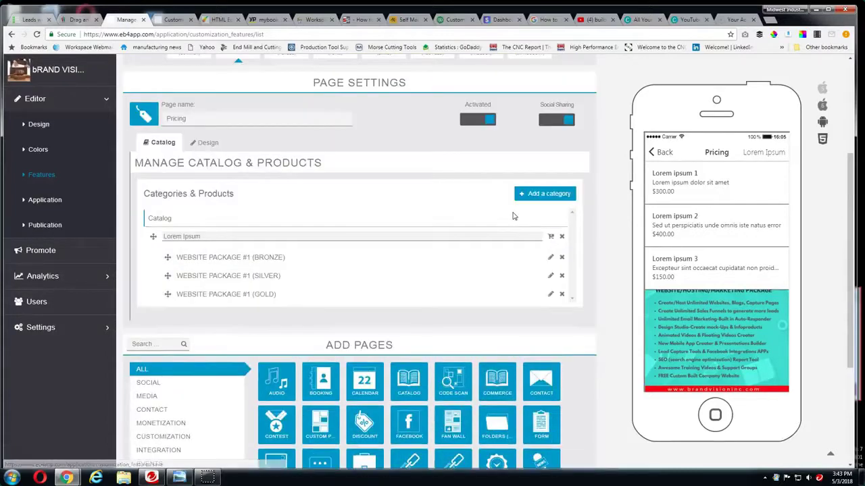
{"action": "scroll", "coordinate": [292, 258], "scroll_direction": "down", "scroll_amount": 2}
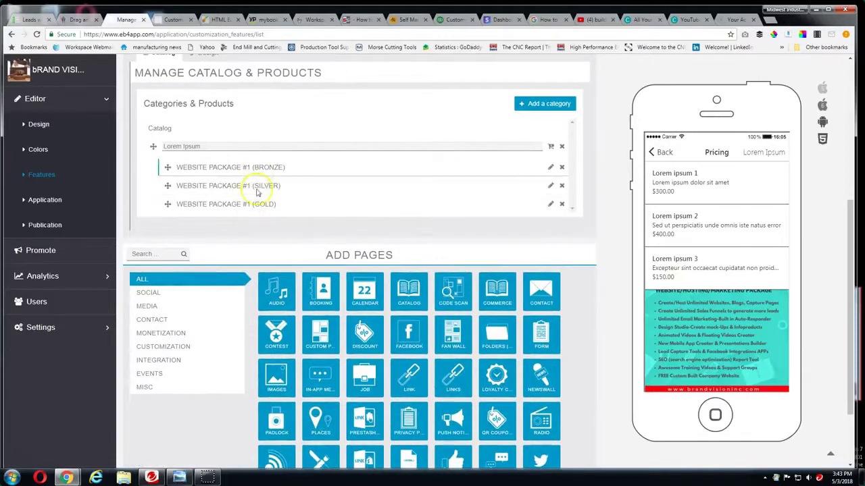
Attach the 1,000-10,000.png Facebook likes image, cropped to 512x512, to the GOLD product and save
{"action": "left_click", "coordinate": [550, 204]}
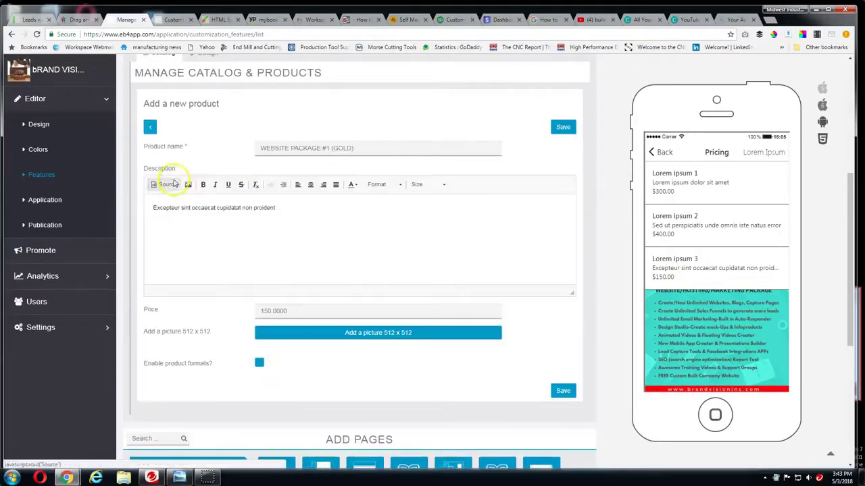
{"action": "scroll", "coordinate": [277, 248], "scroll_direction": "down", "scroll_amount": 1}
{"action": "scroll", "coordinate": [277, 248], "scroll_direction": "down", "scroll_amount": 1}
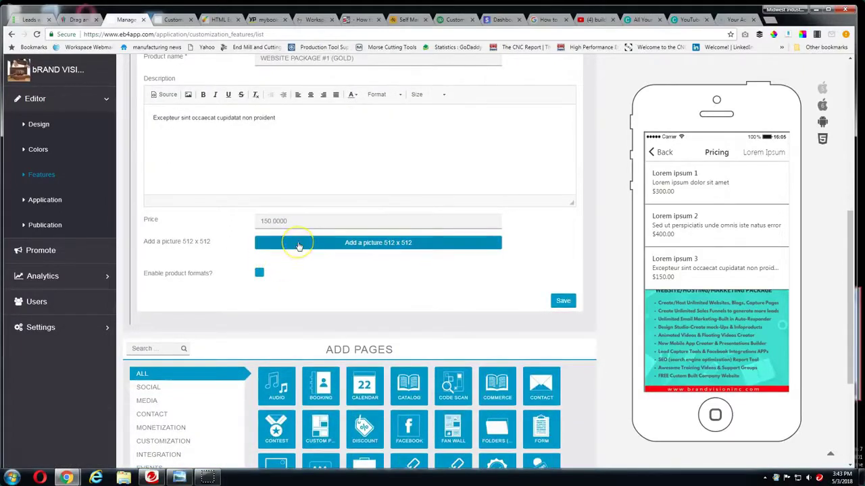
{"action": "left_click", "coordinate": [298, 245]}
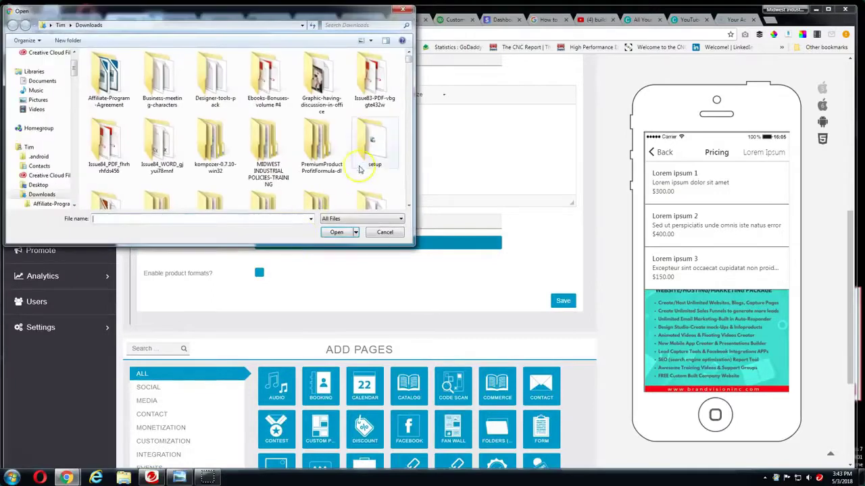
{"action": "scroll", "coordinate": [408, 184], "scroll_direction": "down", "scroll_amount": 5}
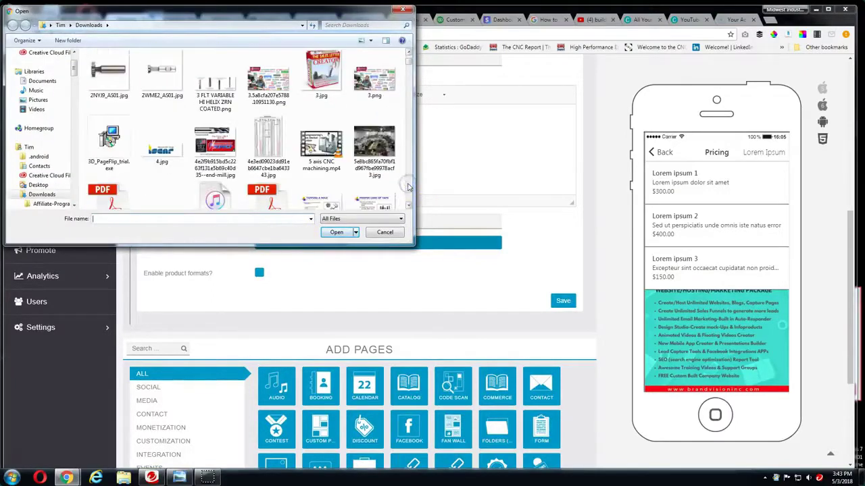
{"action": "left_click", "coordinate": [410, 52]}
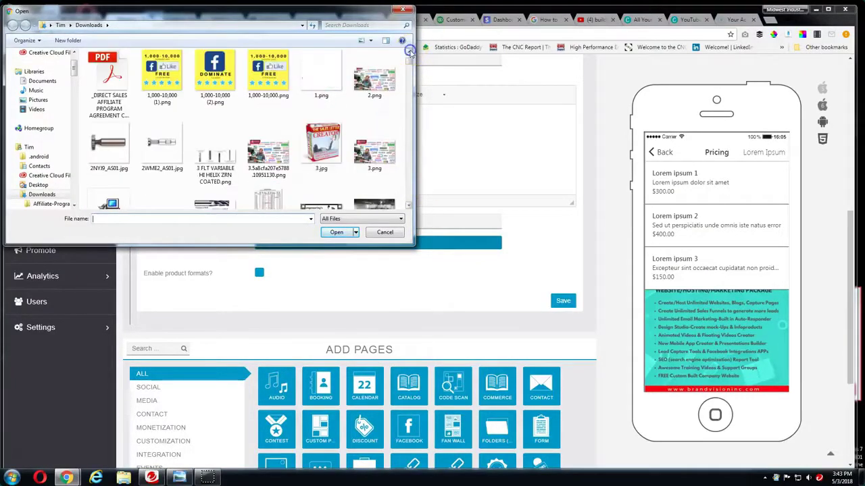
{"action": "left_click", "coordinate": [268, 76]}
{"action": "left_click", "coordinate": [337, 232]}
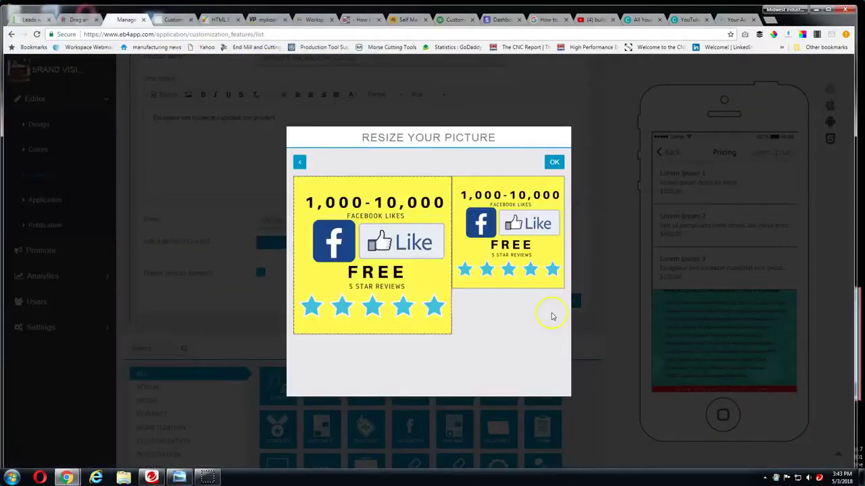
{"action": "left_click", "coordinate": [554, 163]}
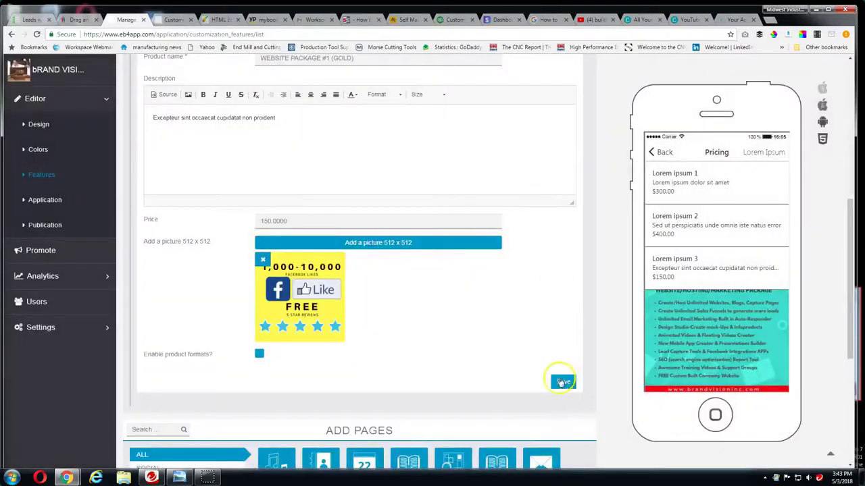
{"action": "left_click", "coordinate": [558, 384]}
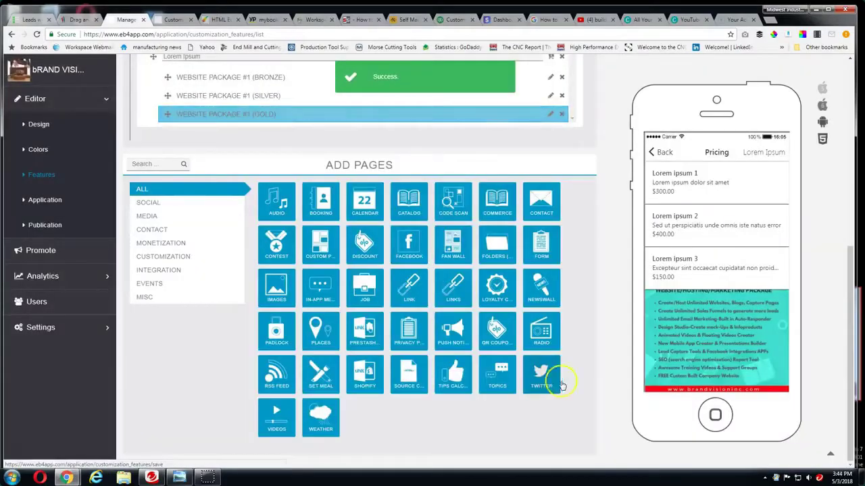
In the phone preview, go back home and open the Pricing page from the side menu
{"action": "left_click", "coordinate": [660, 152]}
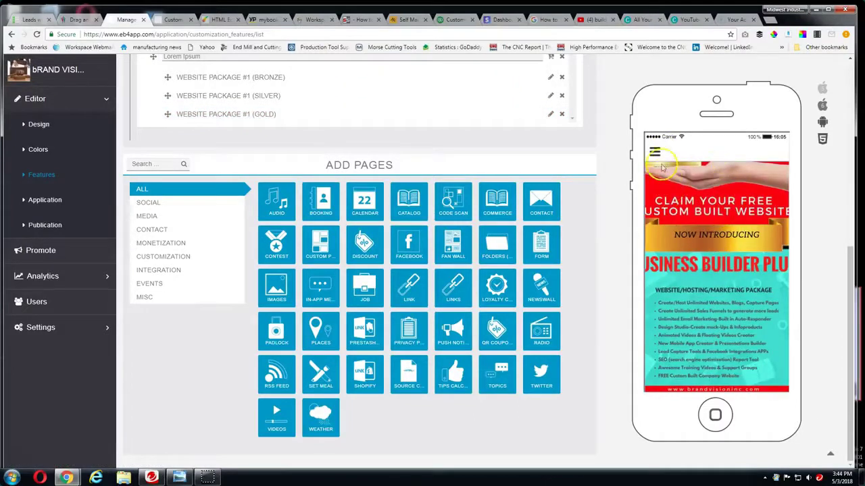
{"action": "left_click", "coordinate": [654, 152]}
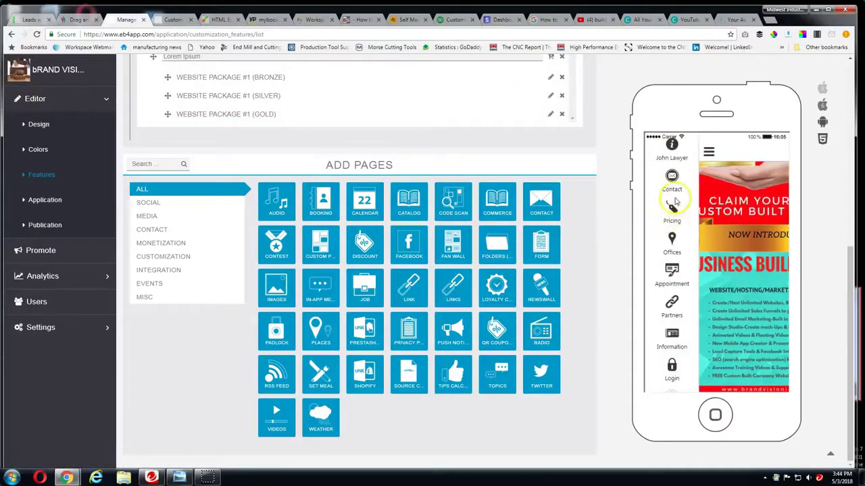
{"action": "left_click", "coordinate": [671, 218]}
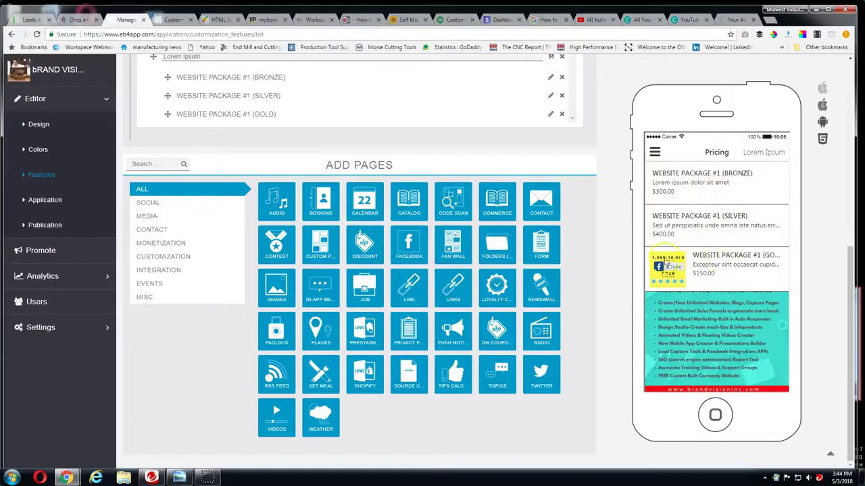
Scroll the preview's Pricing page to check the Gold package picture, then return to Features
{"action": "scroll", "coordinate": [287, 289], "scroll_direction": "up", "scroll_amount": 3}
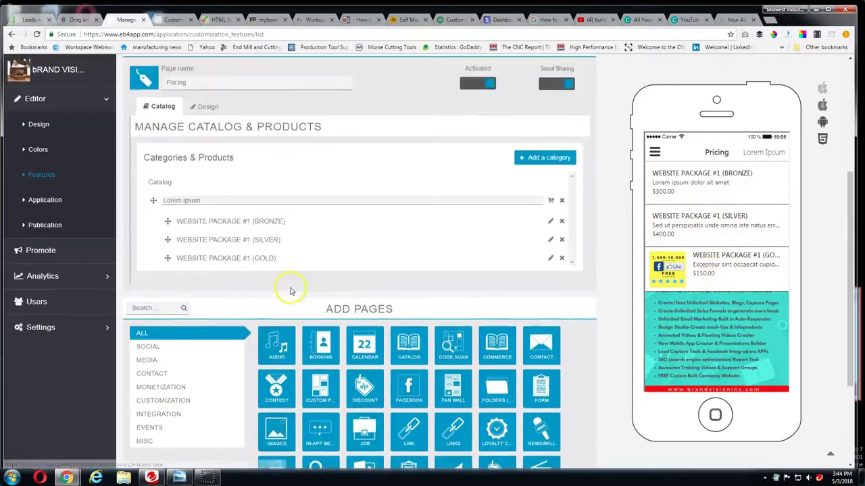
{"action": "scroll", "coordinate": [232, 294], "scroll_direction": "down", "scroll_amount": 1}
{"action": "scroll", "coordinate": [227, 290], "scroll_direction": "up", "scroll_amount": 1}
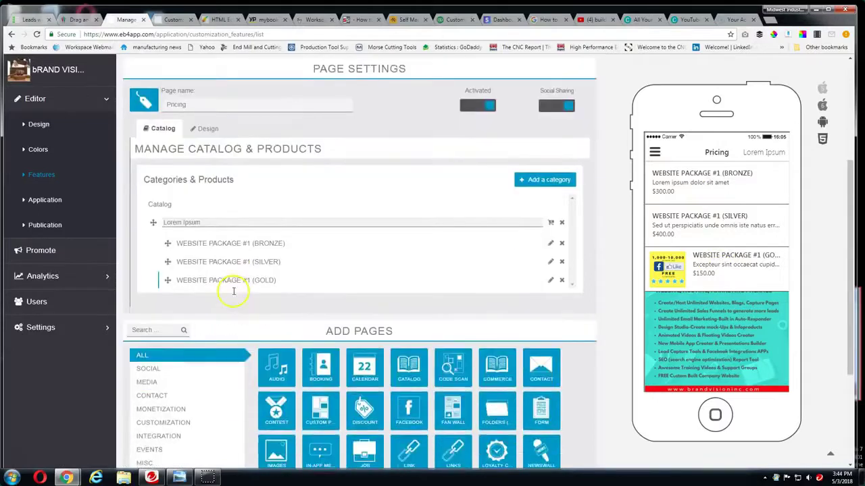
{"action": "scroll", "coordinate": [202, 271], "scroll_direction": "down", "scroll_amount": 1}
{"action": "scroll", "coordinate": [202, 264], "scroll_direction": "down", "scroll_amount": 2}
{"action": "scroll", "coordinate": [356, 328], "scroll_direction": "up", "scroll_amount": 2}
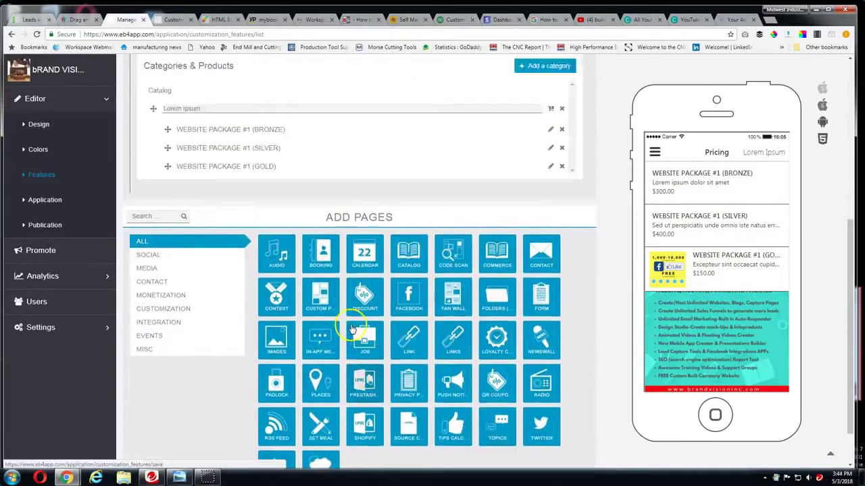
{"action": "scroll", "coordinate": [318, 331], "scroll_direction": "up", "scroll_amount": 2}
{"action": "scroll", "coordinate": [252, 293], "scroll_direction": "down", "scroll_amount": 1}
{"action": "left_click", "coordinate": [47, 175]}
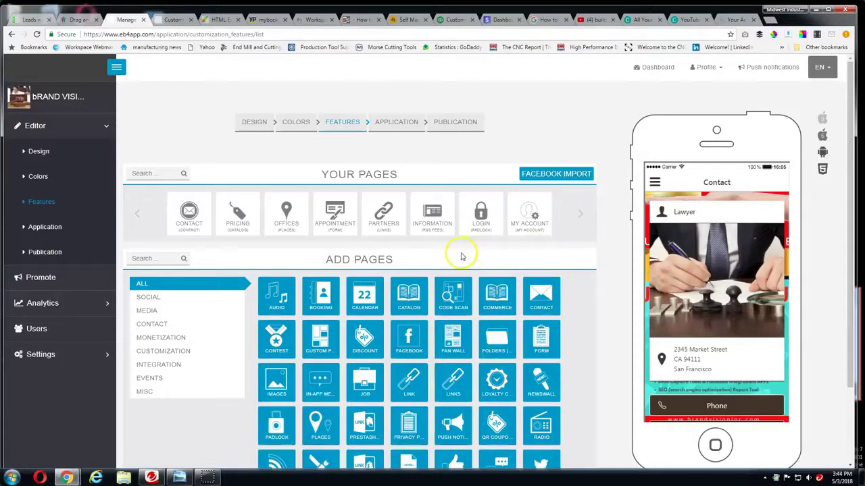
Bring up the Facebook Import prompt, focus its Facebook page field, and open a new browser tab
{"action": "scroll", "coordinate": [456, 254], "scroll_direction": "down", "scroll_amount": 1}
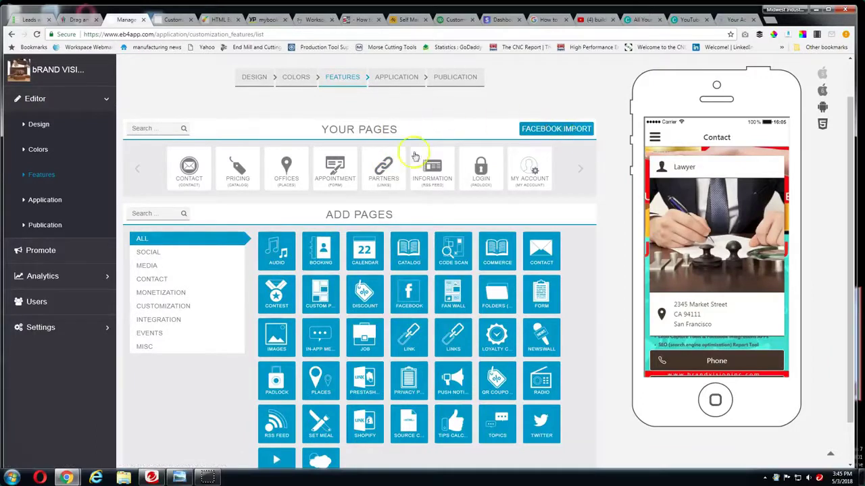
{"action": "left_click", "coordinate": [561, 130]}
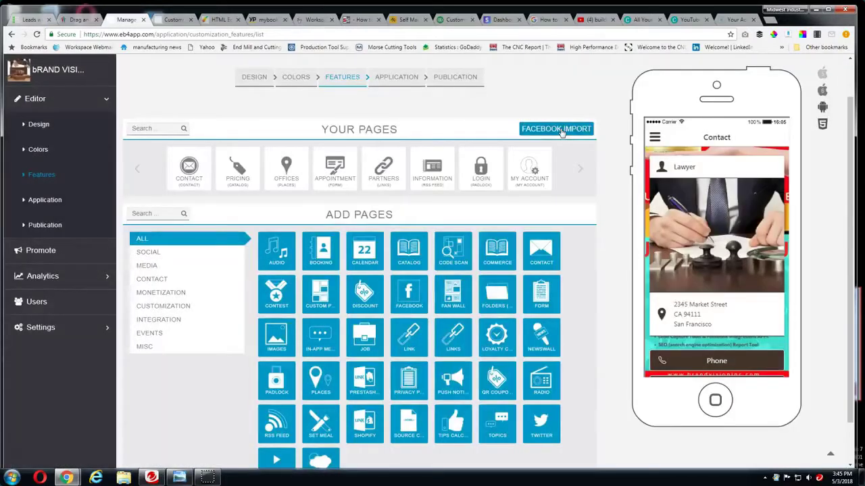
{"action": "left_click", "coordinate": [561, 131]}
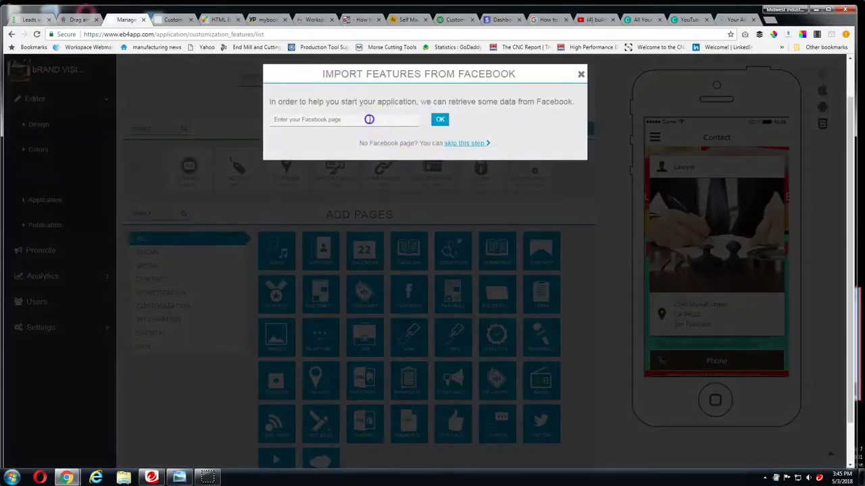
{"action": "left_click", "coordinate": [262, 108]}
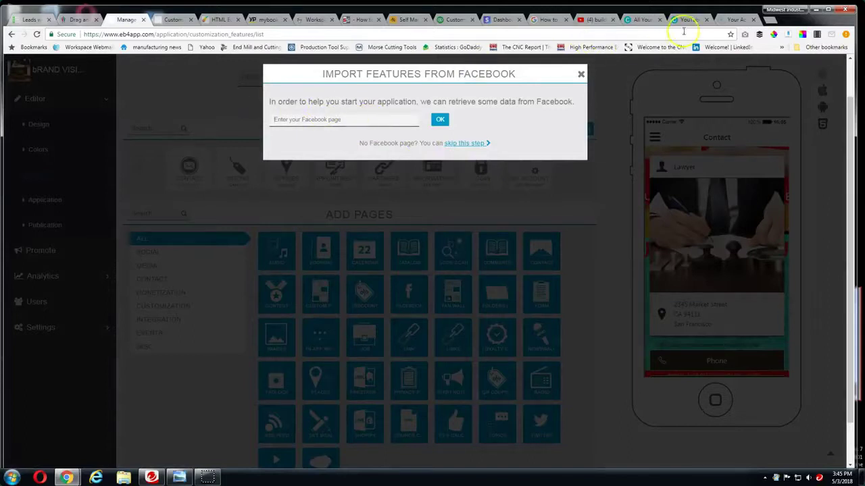
{"action": "left_click", "coordinate": [764, 22]}
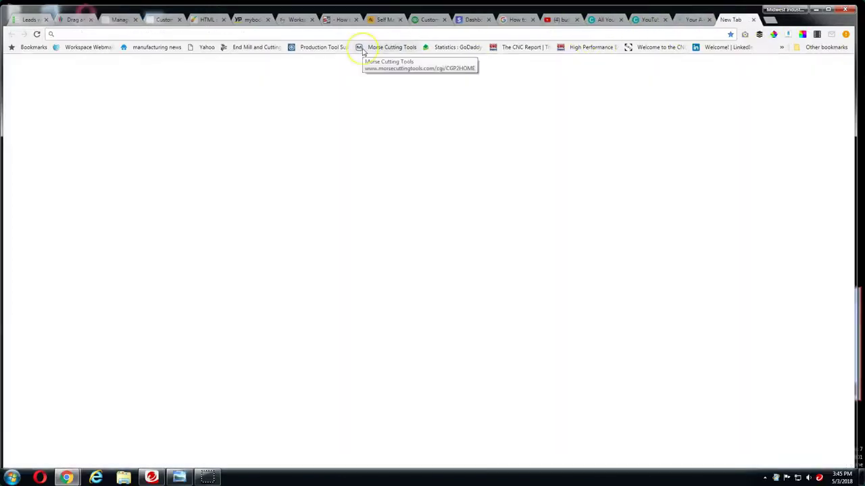
Search the web for FACEBOOK and open the Facebook site
{"action": "type", "text": "FACEB"}
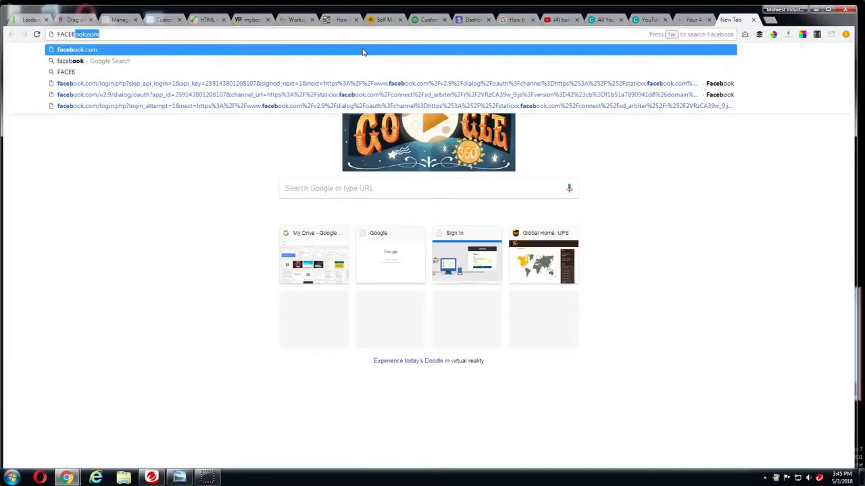
{"action": "type", "text": "OOK"}
{"action": "key", "text": "Return"}
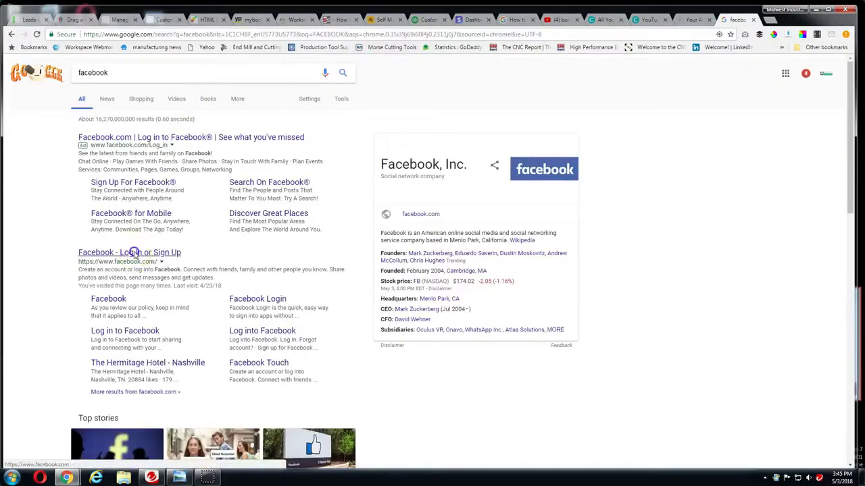
{"action": "left_click", "coordinate": [134, 252]}
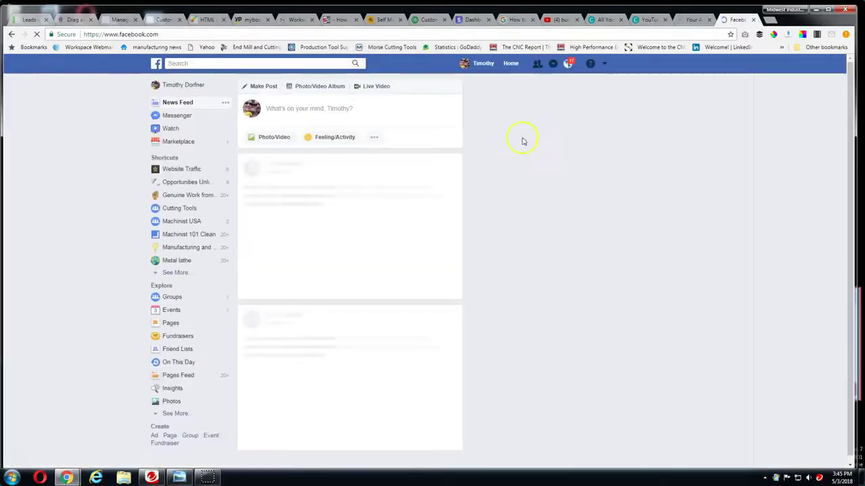
Open the Brand Vision Inc. page from the managed Pages list and copy its address
{"action": "left_click", "coordinate": [606, 65]}
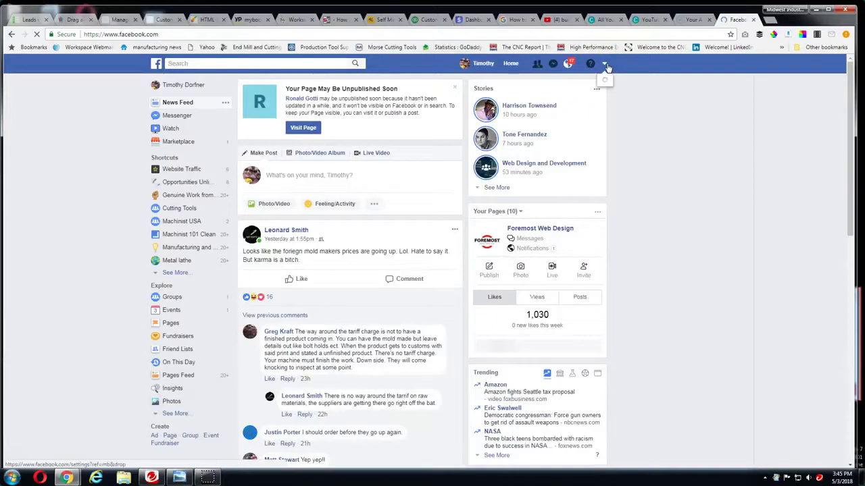
{"action": "left_click", "coordinate": [607, 65]}
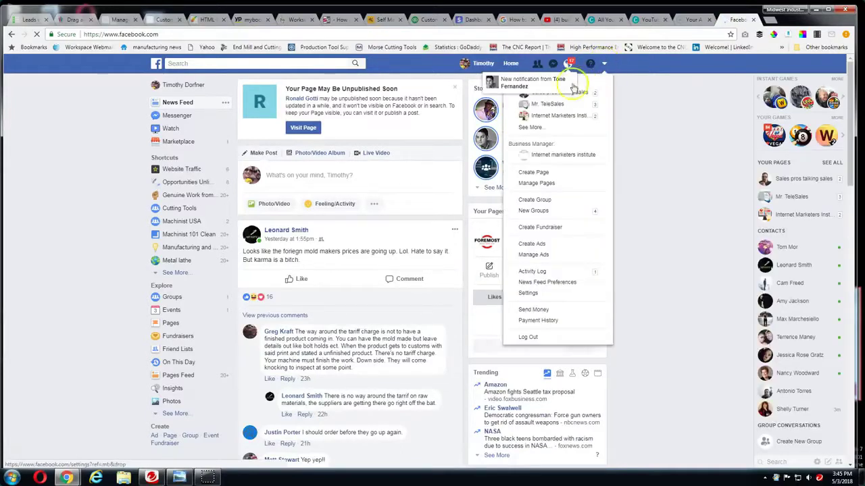
{"action": "left_click", "coordinate": [540, 128]}
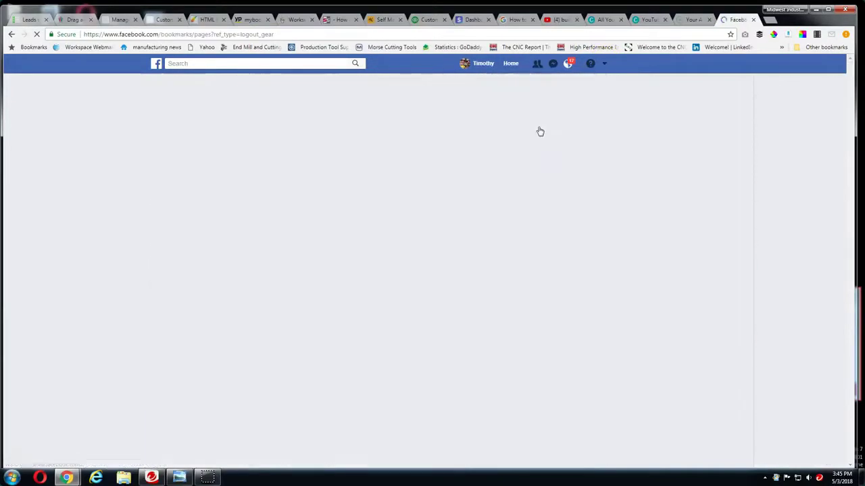
{"action": "left_click", "coordinate": [282, 147]}
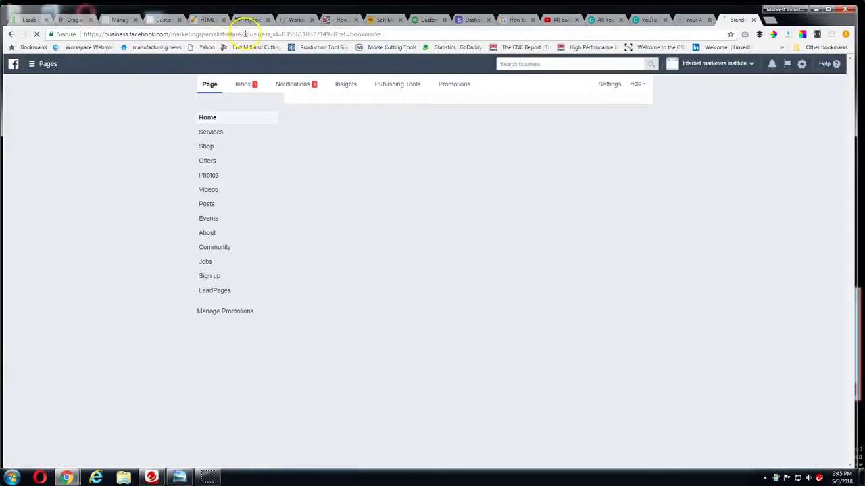
{"action": "left_click_drag", "start_coordinate": [245, 34], "coordinate": [25, 6]}
{"action": "key", "text": "ctrl+c"}
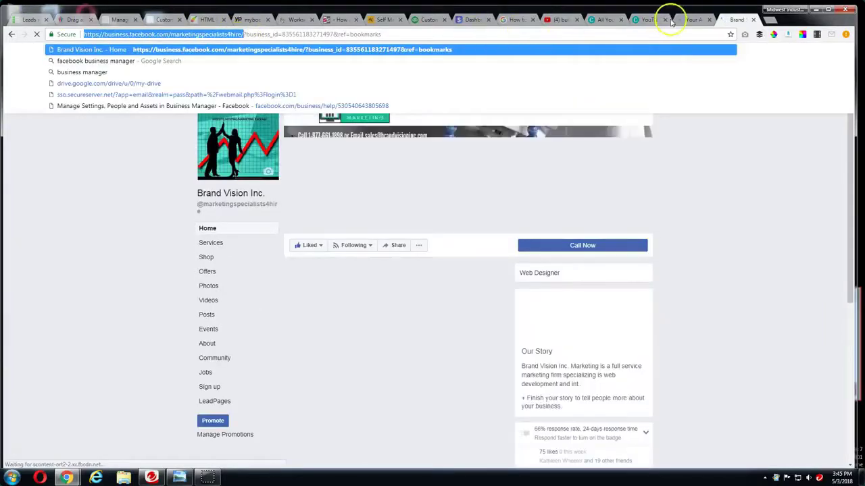
{"action": "left_click", "coordinate": [693, 18]}
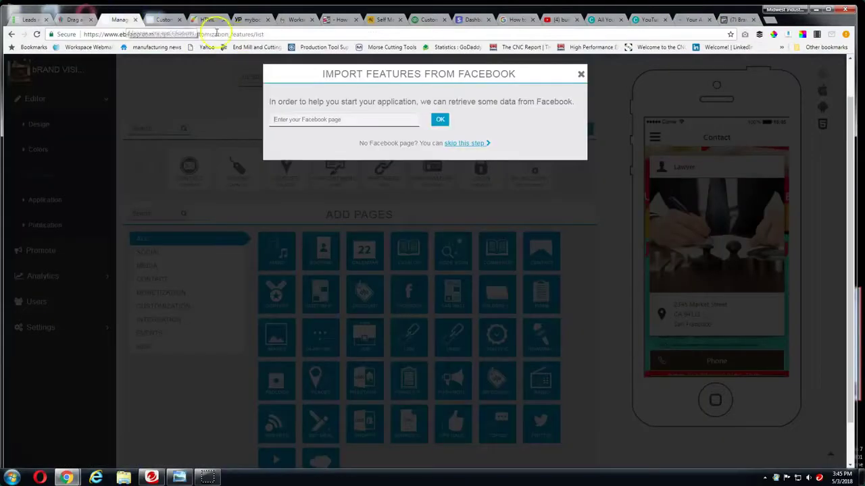
Paste the Brand Vision Inc. Facebook page address into the import prompt and complete the import
{"action": "left_click", "coordinate": [121, 19]}
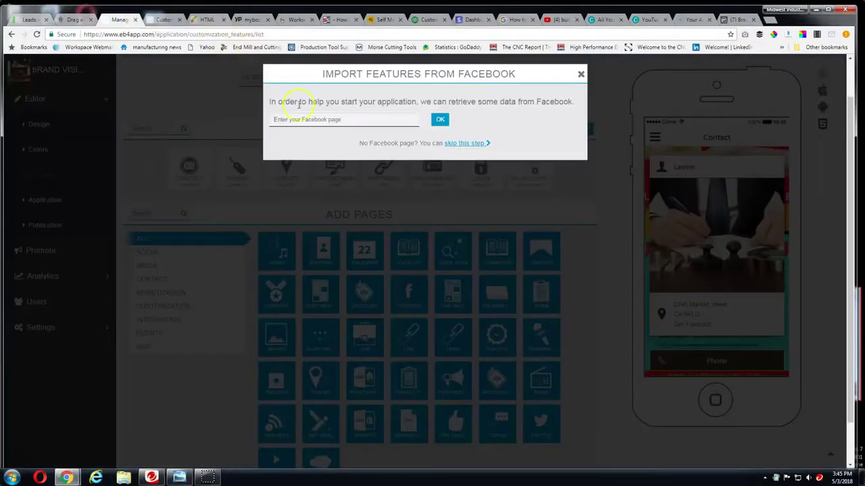
{"action": "key", "text": "ctrl+v"}
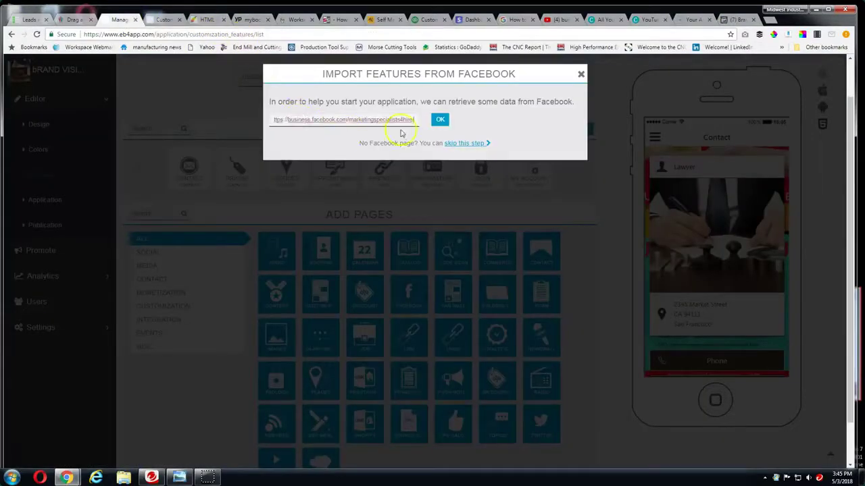
{"action": "left_click", "coordinate": [439, 119]}
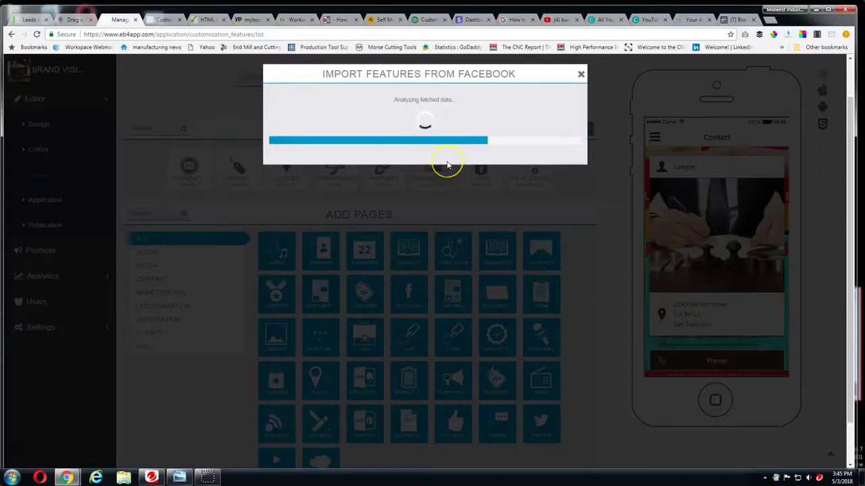
{"action": "left_click", "coordinate": [424, 242]}
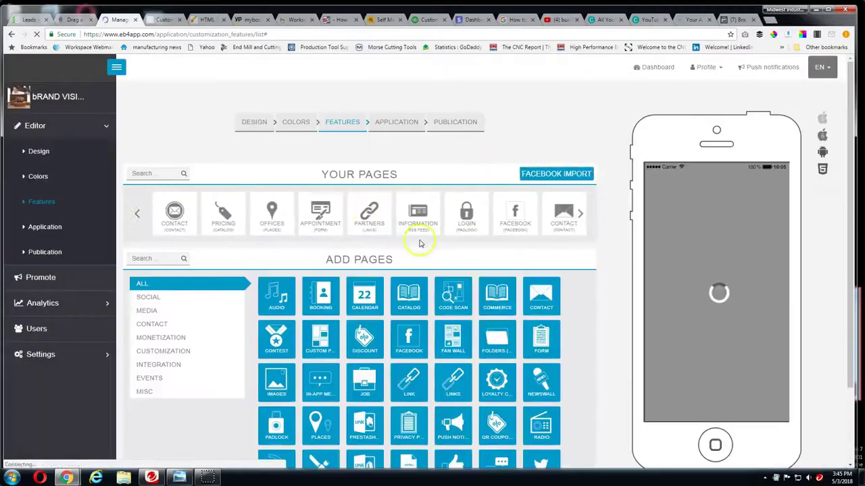
{"action": "left_click_drag", "start_coordinate": [331, 206], "coordinate": [304, 202]}
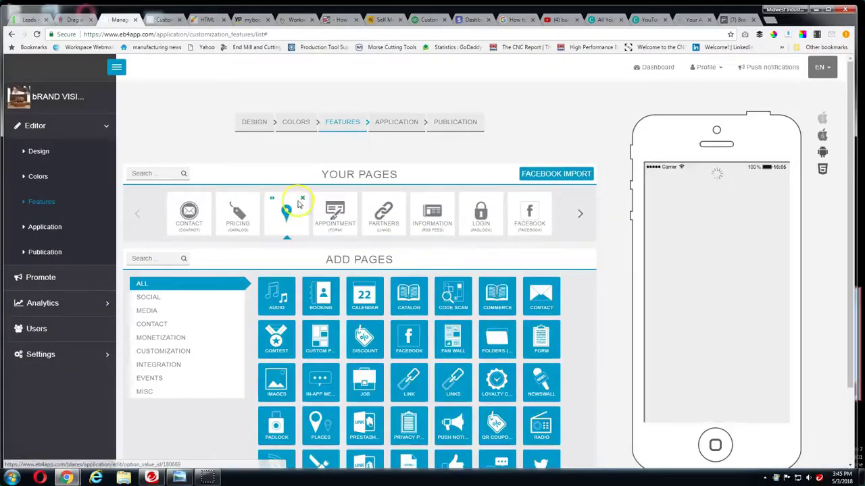
Delete the Offices page with confirmation, then open the Appointment page's settings
{"action": "left_click", "coordinate": [302, 198]}
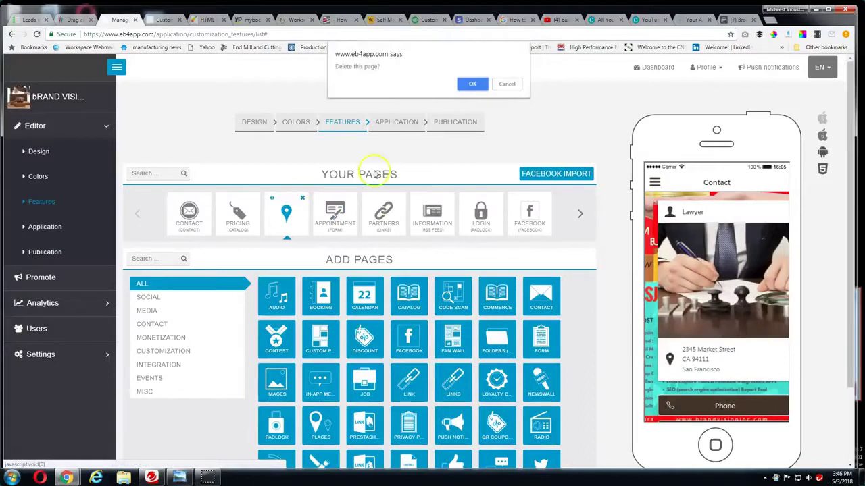
{"action": "left_click", "coordinate": [476, 83]}
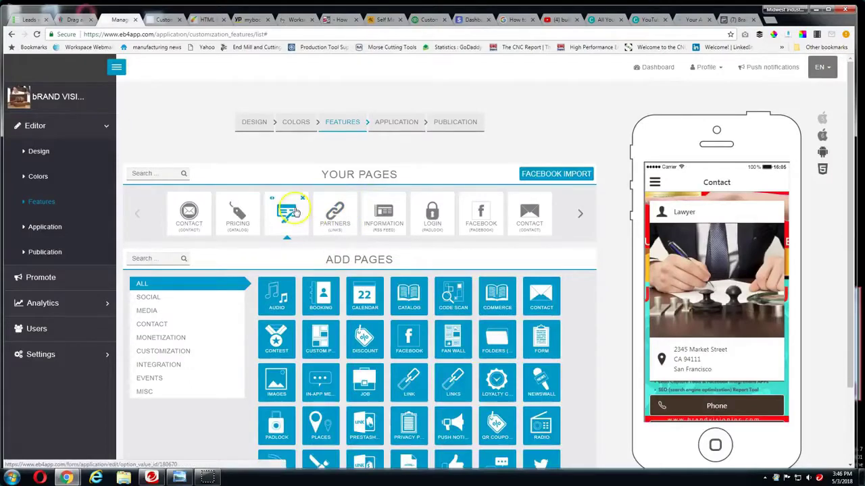
{"action": "left_click", "coordinate": [292, 206]}
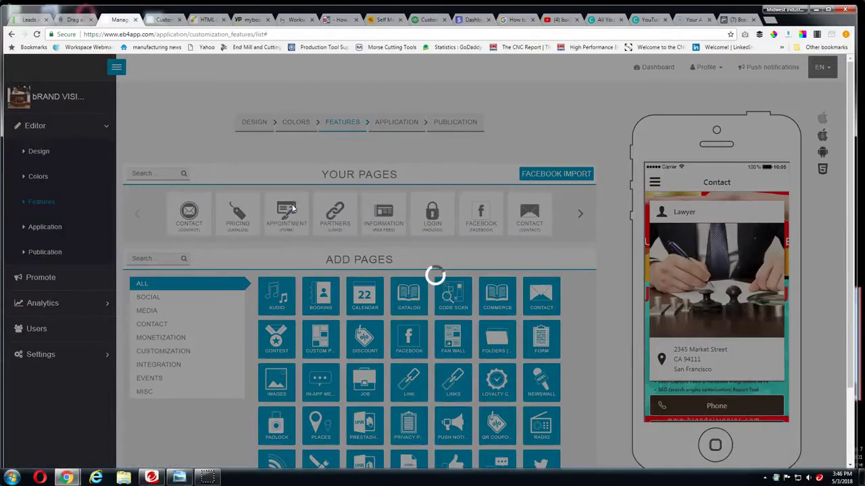
Replace the form's recipient email with the sales address
{"action": "scroll", "coordinate": [289, 317], "scroll_direction": "down", "scroll_amount": 1}
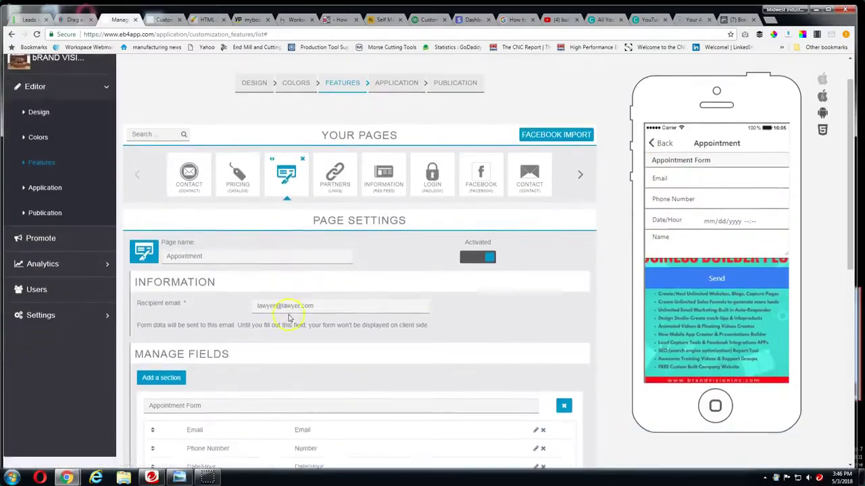
{"action": "scroll", "coordinate": [318, 317], "scroll_direction": "down", "scroll_amount": 1}
{"action": "left_click_drag", "start_coordinate": [314, 254], "coordinate": [250, 258]}
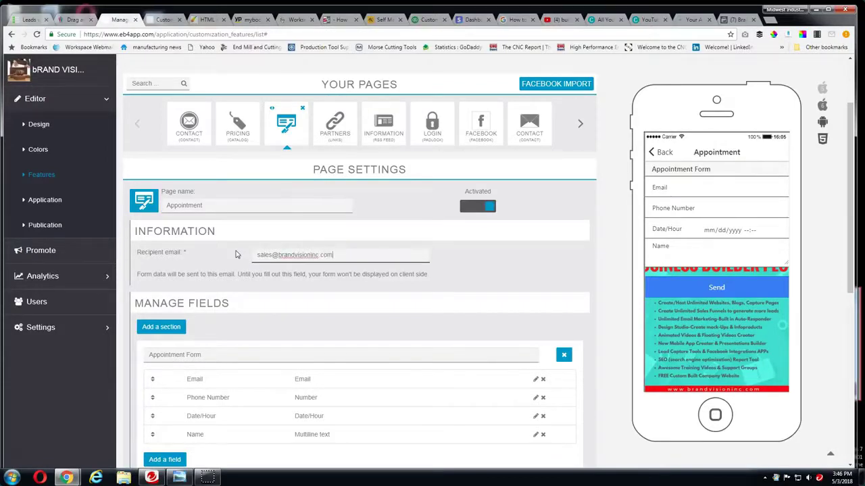
Rename the Appointment page to 'Free Consultation' and open the Phone Number field for editing
{"action": "left_click", "coordinate": [210, 205]}
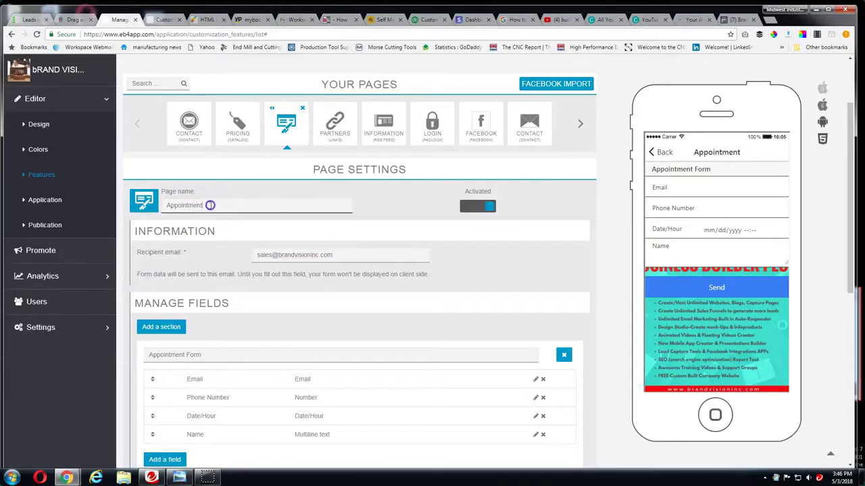
{"action": "left_click_drag", "start_coordinate": [210, 205], "coordinate": [160, 203]}
{"action": "type", "text": "Free Consultation"}
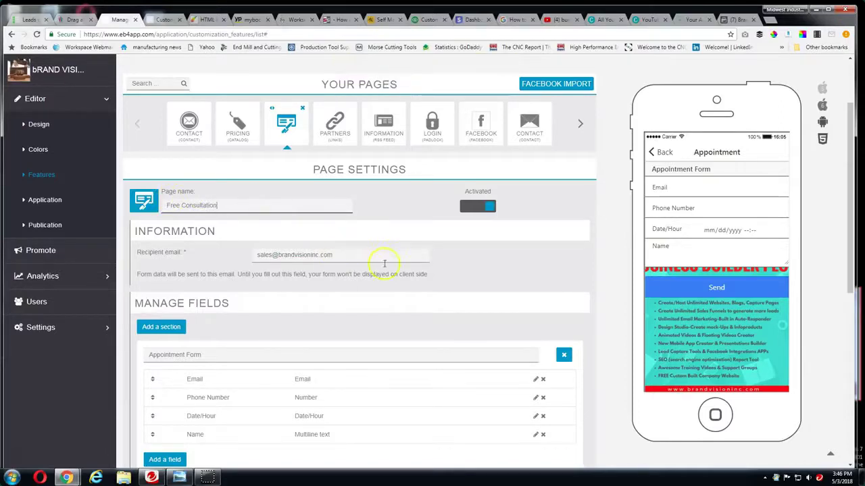
{"action": "scroll", "coordinate": [473, 271], "scroll_direction": "down", "scroll_amount": 2}
{"action": "scroll", "coordinate": [169, 239], "scroll_direction": "down", "scroll_amount": 2}
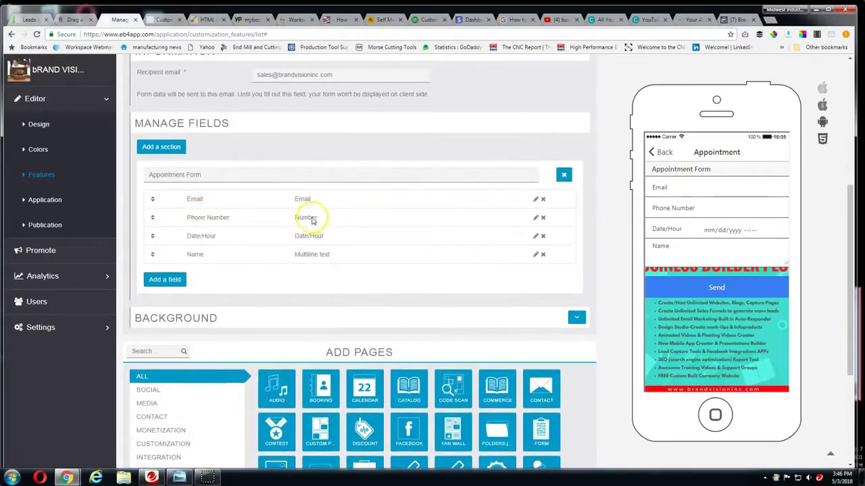
{"action": "left_click", "coordinate": [535, 219]}
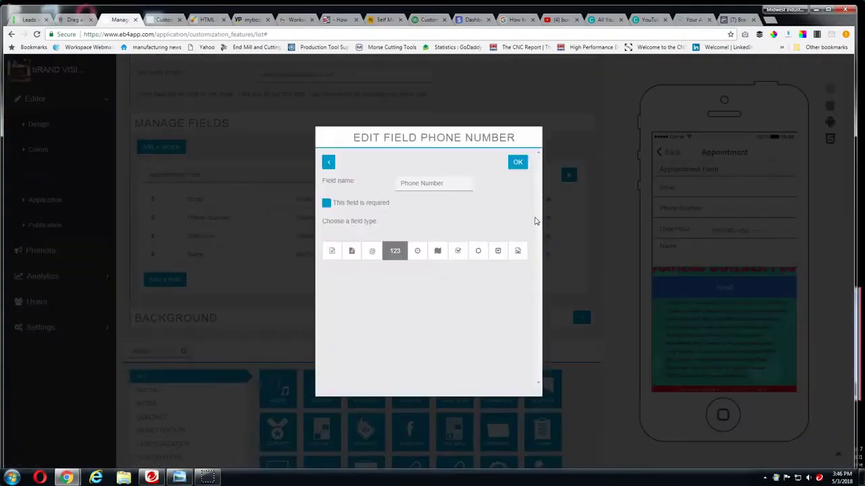
Replace the Phone Number field name with the company's phone number and save it
{"action": "left_click", "coordinate": [419, 185]}
{"action": "left_click_drag", "start_coordinate": [448, 185], "coordinate": [392, 184]}
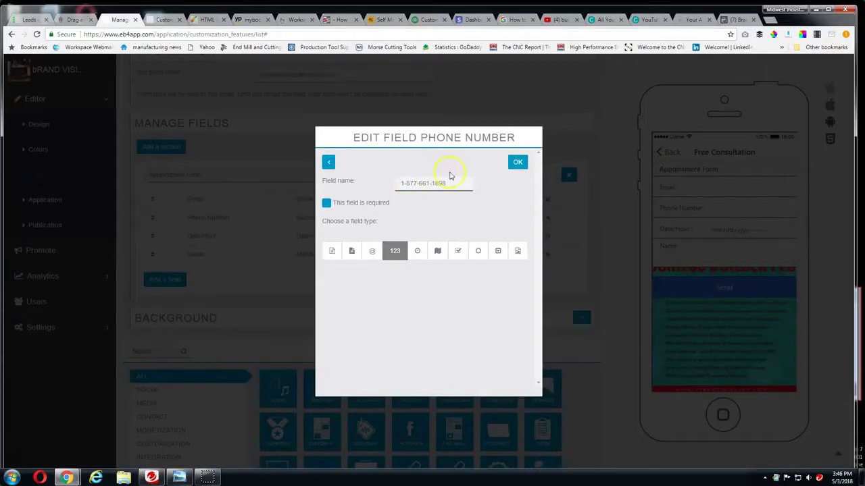
{"action": "left_click", "coordinate": [519, 165]}
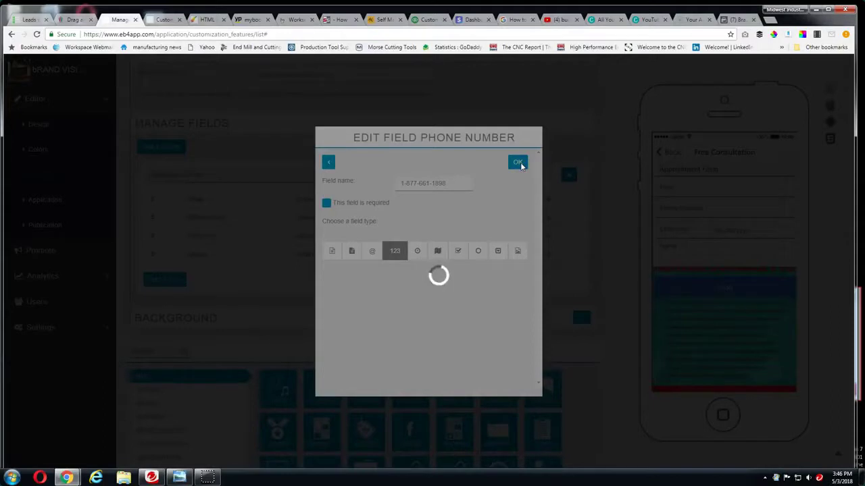
{"action": "left_click", "coordinate": [445, 188]}
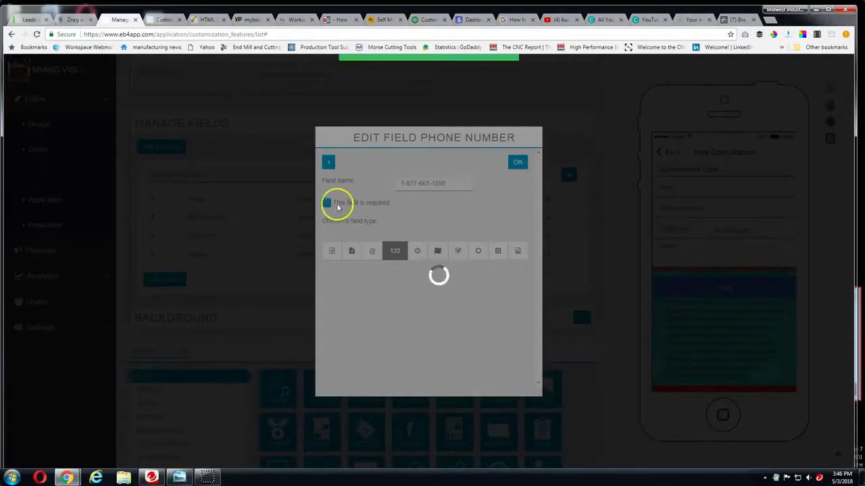
{"action": "scroll", "coordinate": [441, 299], "scroll_direction": "down", "scroll_amount": 3}
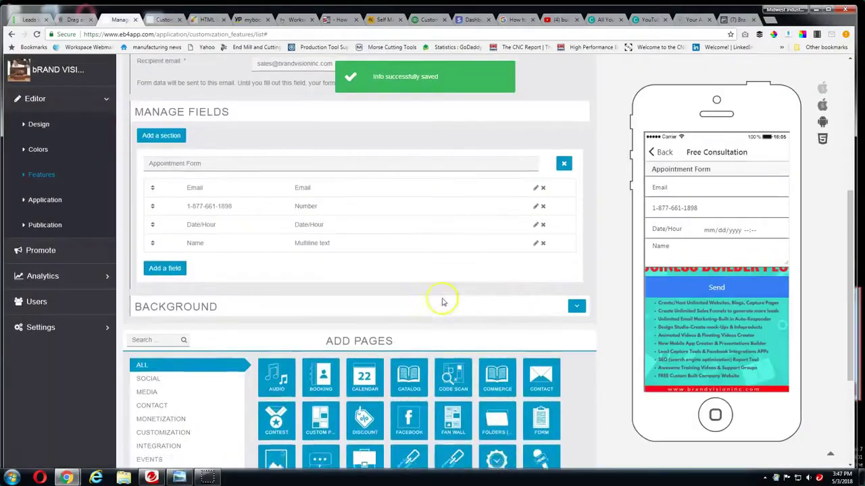
Go back to the app's page list and add an Images page
{"action": "scroll", "coordinate": [492, 308], "scroll_direction": "up", "scroll_amount": 5}
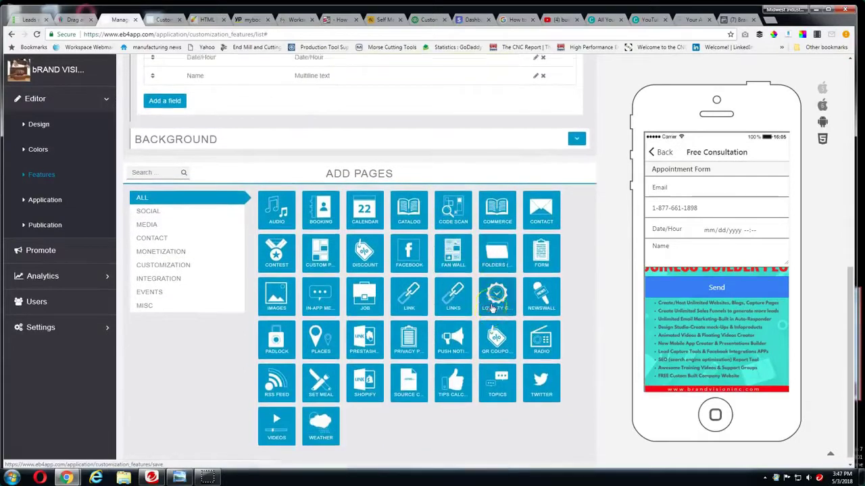
{"action": "scroll", "coordinate": [492, 308], "scroll_direction": "down", "scroll_amount": 4}
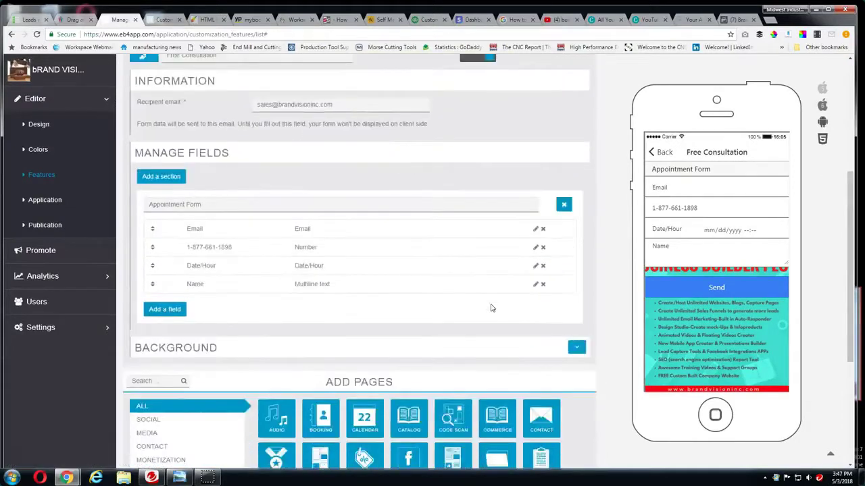
{"action": "scroll", "coordinate": [399, 277], "scroll_direction": "up", "scroll_amount": 4}
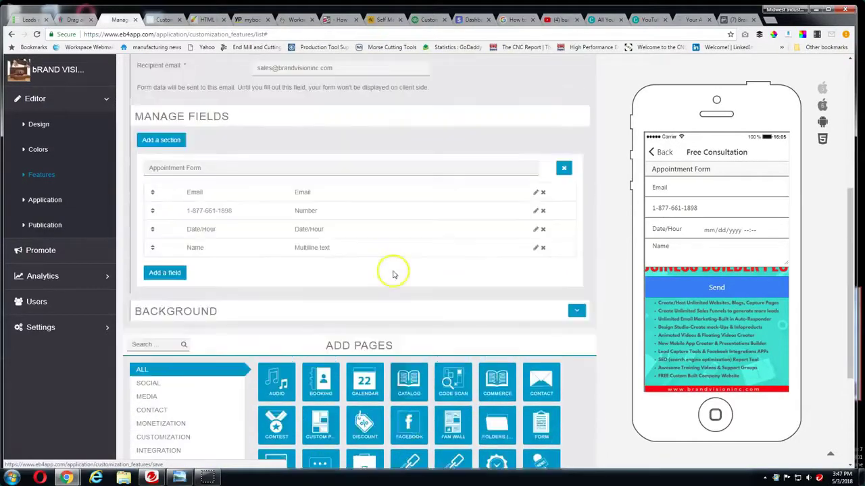
{"action": "left_click", "coordinate": [41, 174]}
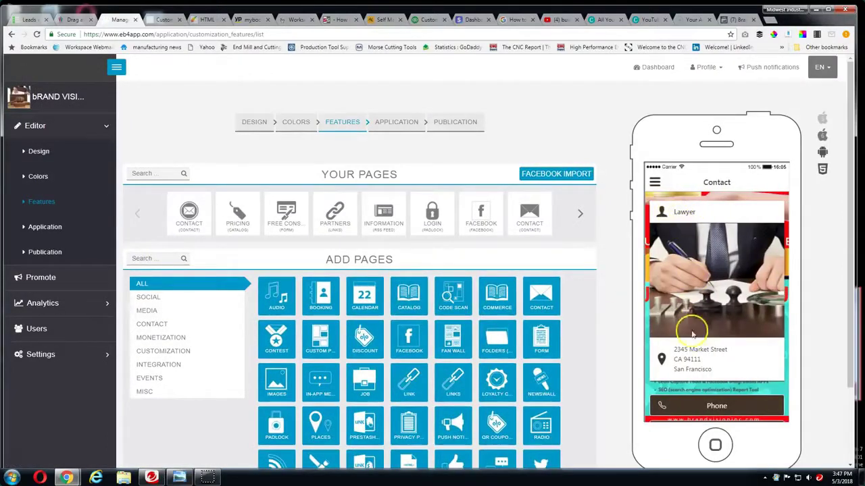
{"action": "scroll", "coordinate": [714, 382], "scroll_direction": "down", "scroll_amount": 3}
{"action": "scroll", "coordinate": [714, 368], "scroll_direction": "down", "scroll_amount": 4}
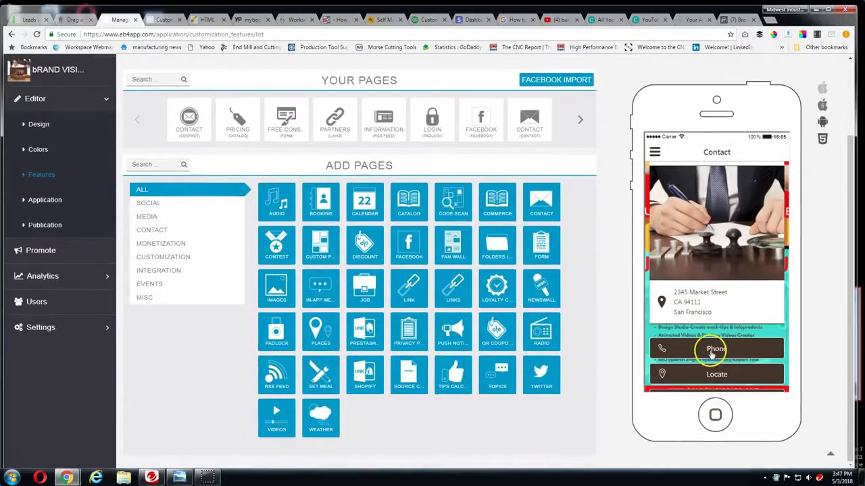
{"action": "scroll", "coordinate": [713, 352], "scroll_direction": "up", "scroll_amount": 4}
{"action": "scroll", "coordinate": [725, 273], "scroll_direction": "up", "scroll_amount": 2}
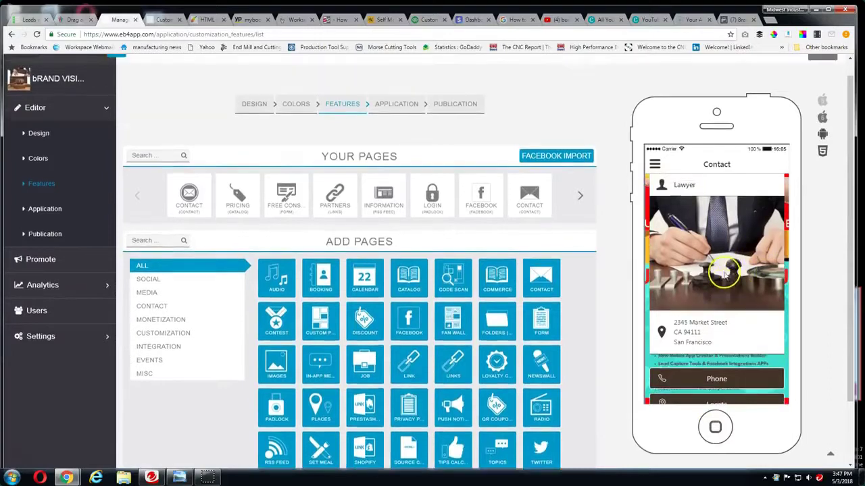
{"action": "scroll", "coordinate": [724, 273], "scroll_direction": "up", "scroll_amount": 1}
{"action": "scroll", "coordinate": [709, 291], "scroll_direction": "down", "scroll_amount": 3}
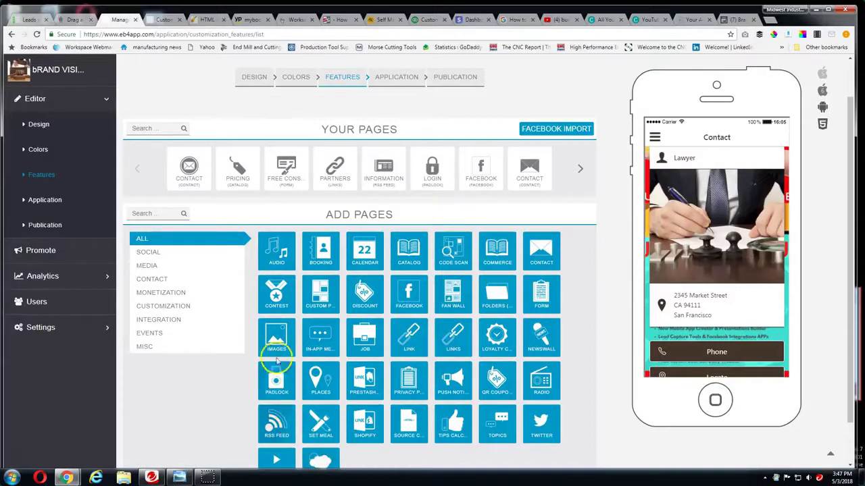
{"action": "left_click_drag", "start_coordinate": [276, 340], "coordinate": [290, 345]}
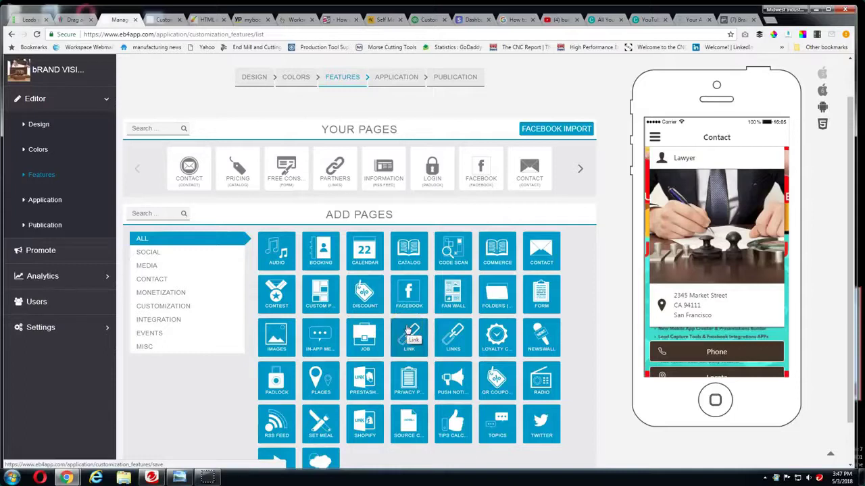
{"action": "left_click_drag", "start_coordinate": [409, 331], "coordinate": [354, 352]}
Add a Source Code page to Your Pages
{"action": "scroll", "coordinate": [343, 357], "scroll_direction": "down", "scroll_amount": 1}
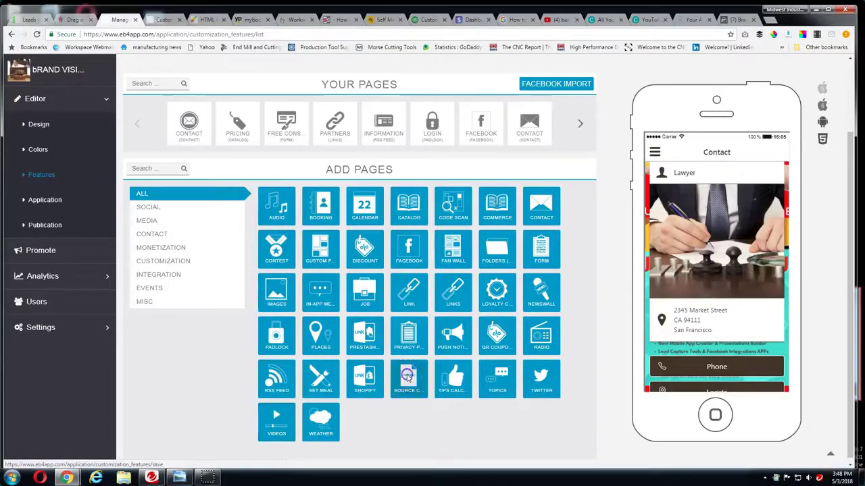
{"action": "left_click", "coordinate": [408, 376]}
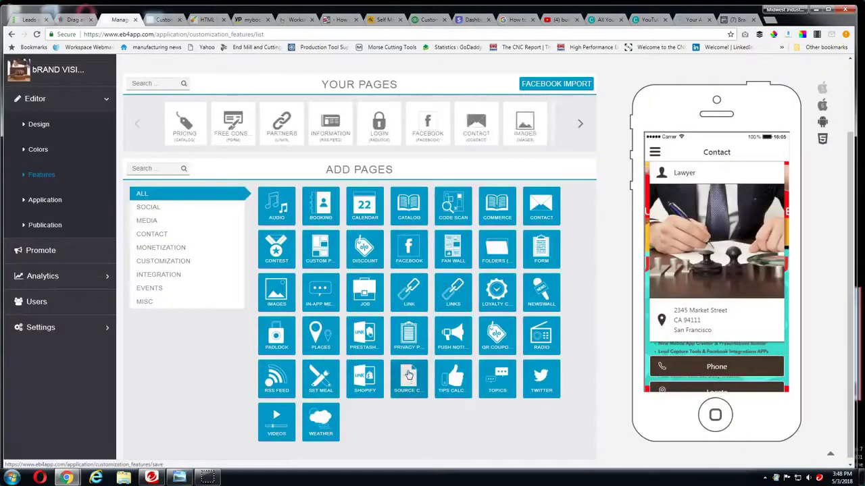
{"action": "left_click", "coordinate": [560, 18]}
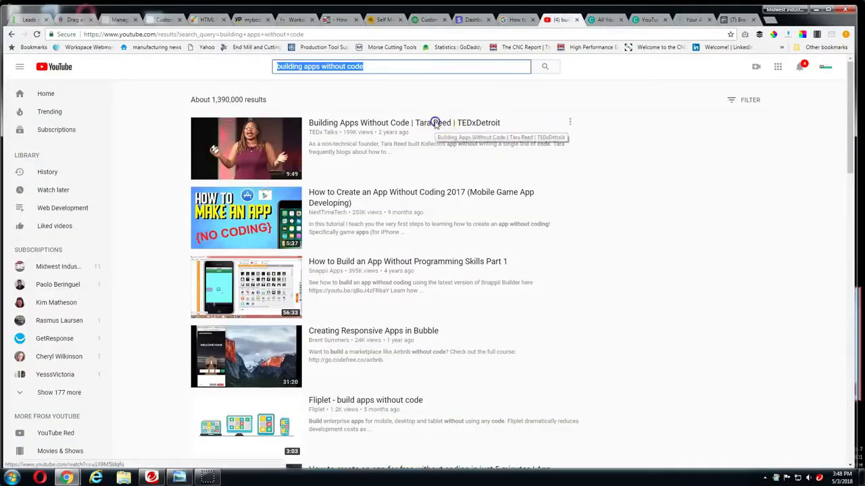
Copy the iframe embed code of the TEDxDetroit 'Building Apps Without Code' video
{"action": "left_click", "coordinate": [434, 123]}
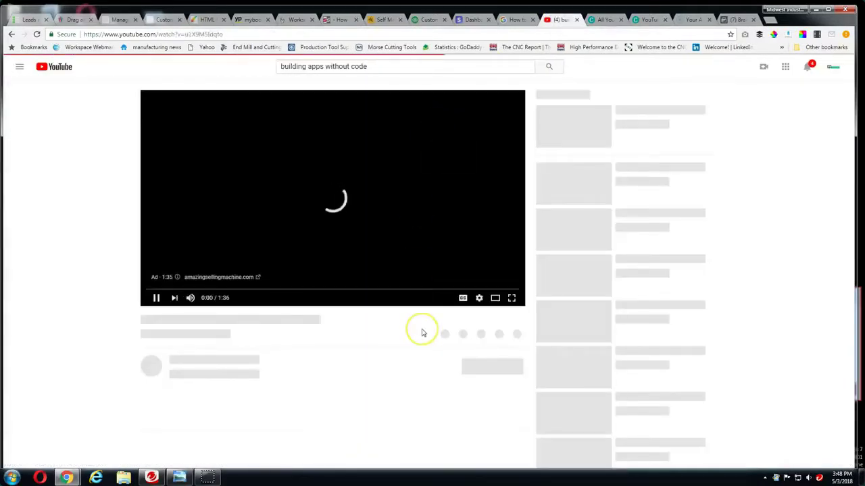
{"action": "scroll", "coordinate": [422, 333], "scroll_direction": "down", "scroll_amount": 2}
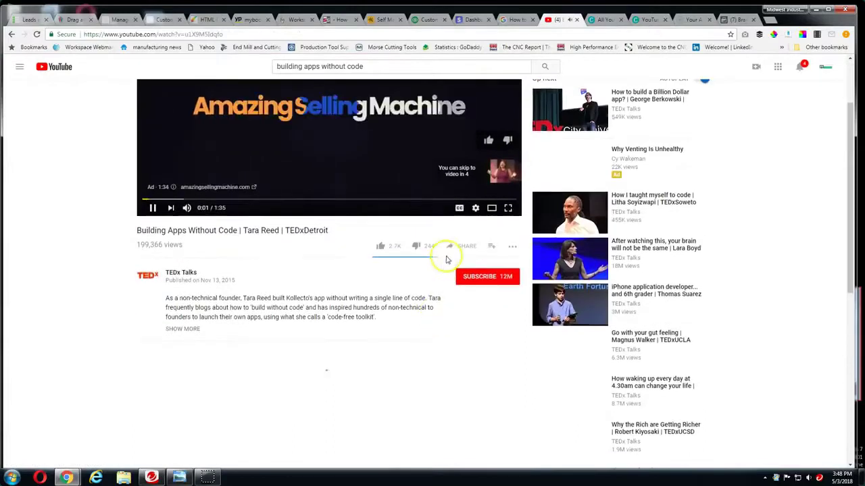
{"action": "left_click", "coordinate": [467, 248]}
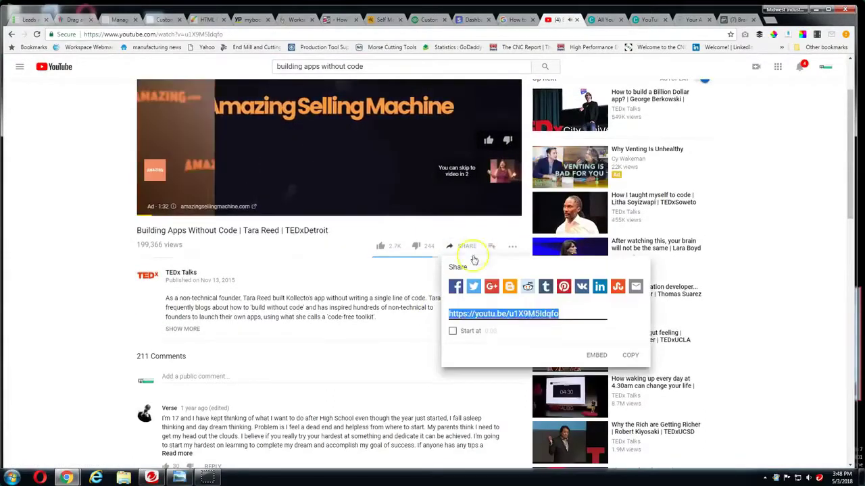
{"action": "left_click", "coordinate": [596, 356]}
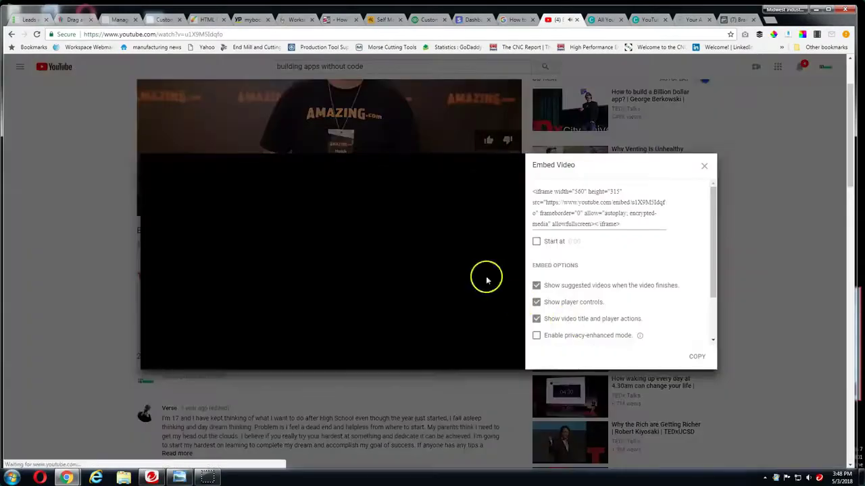
{"action": "left_click_drag", "start_coordinate": [623, 225], "coordinate": [526, 179]}
{"action": "key", "text": "ctrl+c"}
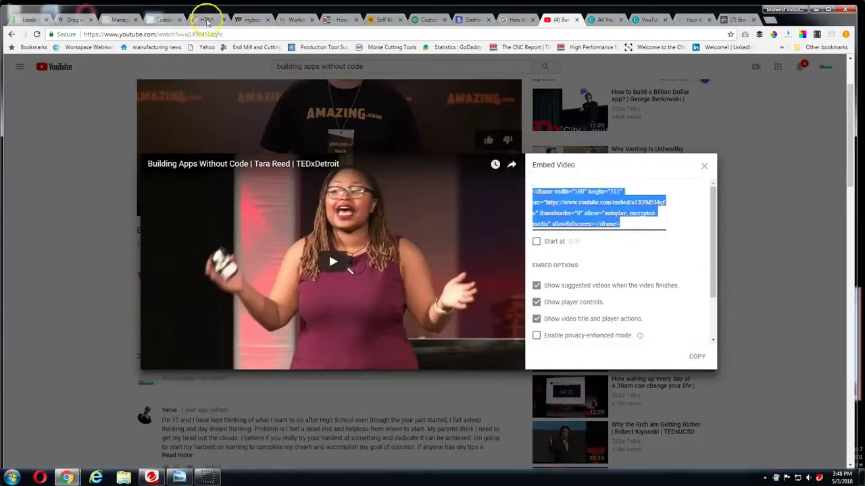
{"action": "left_click", "coordinate": [207, 19]}
{"action": "left_click", "coordinate": [217, 89]}
Paste the YouTube iframe into the Source code page's HTML, rename it 'Hot Lady Video', and save
{"action": "left_click", "coordinate": [155, 21]}
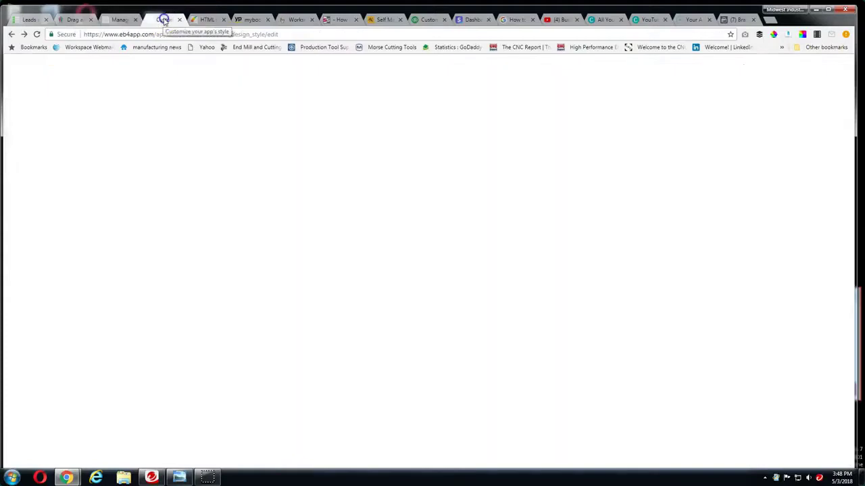
{"action": "left_click", "coordinate": [119, 20]}
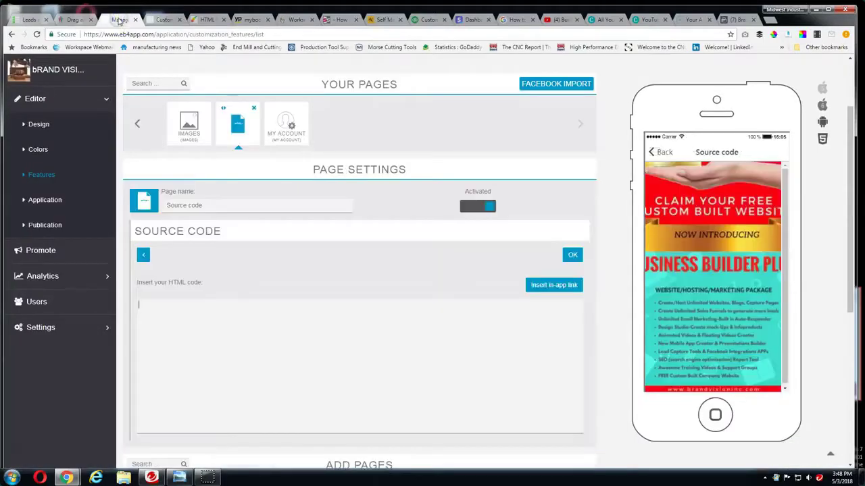
{"action": "triple_click", "coordinate": [219, 206]}
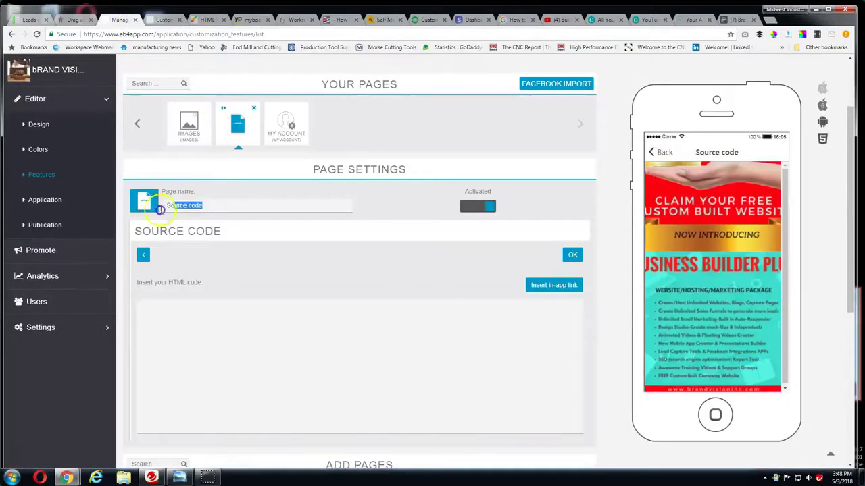
{"action": "left_click", "coordinate": [155, 306]}
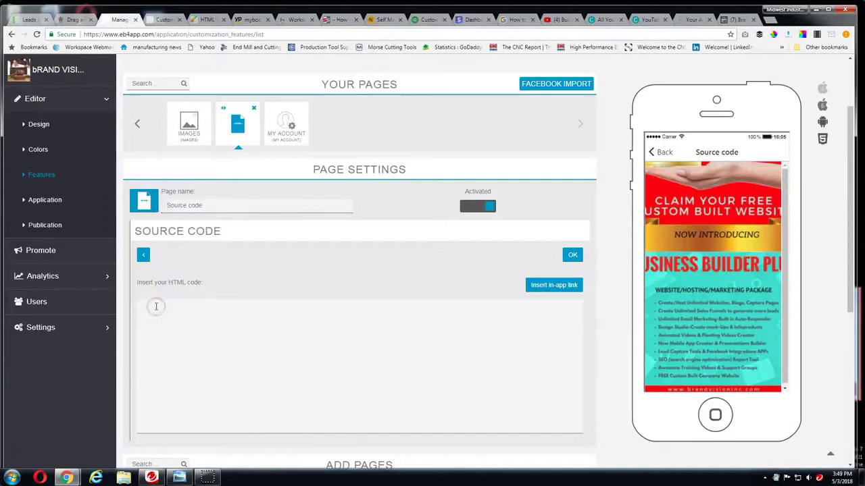
{"action": "key", "text": "ctrl+v"}
{"action": "left_click_drag", "start_coordinate": [213, 203], "coordinate": [163, 205]}
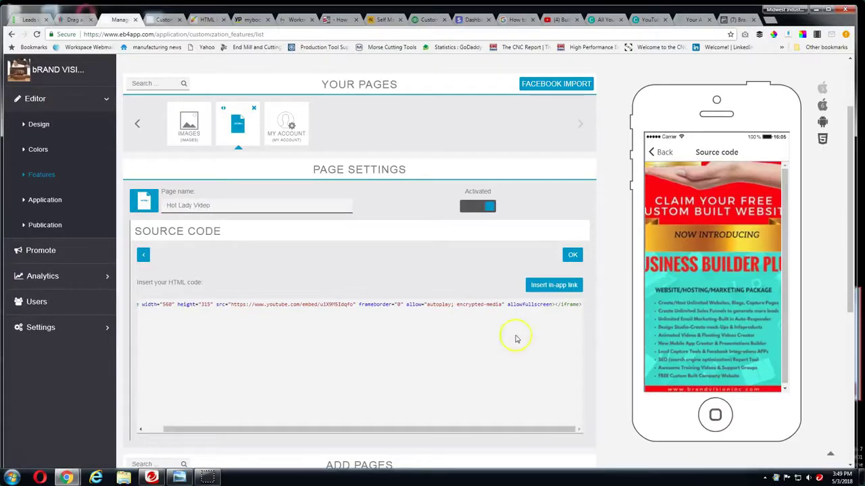
{"action": "left_click", "coordinate": [574, 255]}
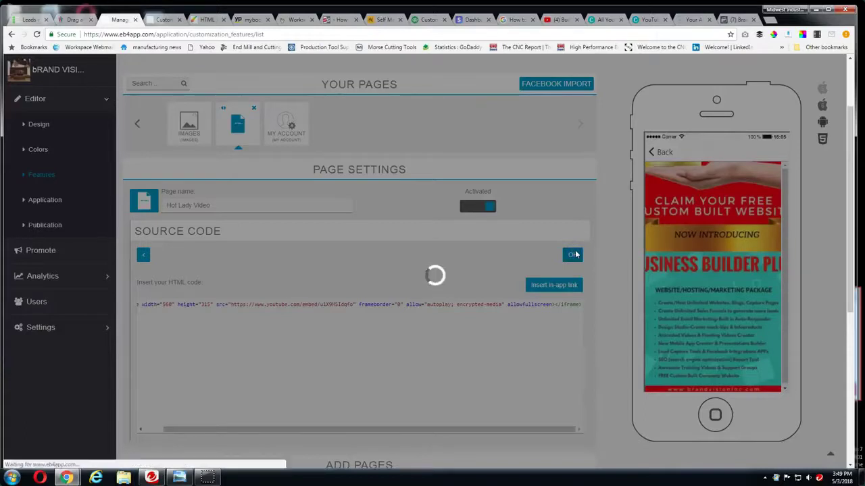
{"action": "scroll", "coordinate": [395, 301], "scroll_direction": "down", "scroll_amount": 3}
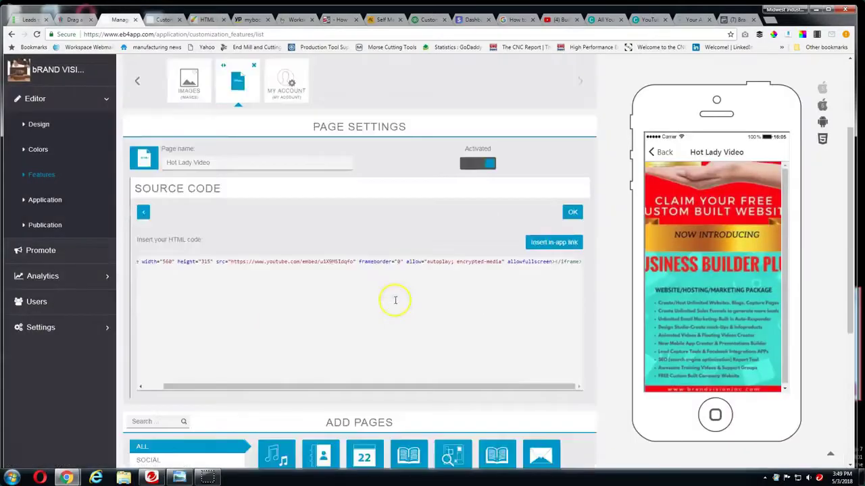
{"action": "scroll", "coordinate": [395, 301], "scroll_direction": "up", "scroll_amount": 2}
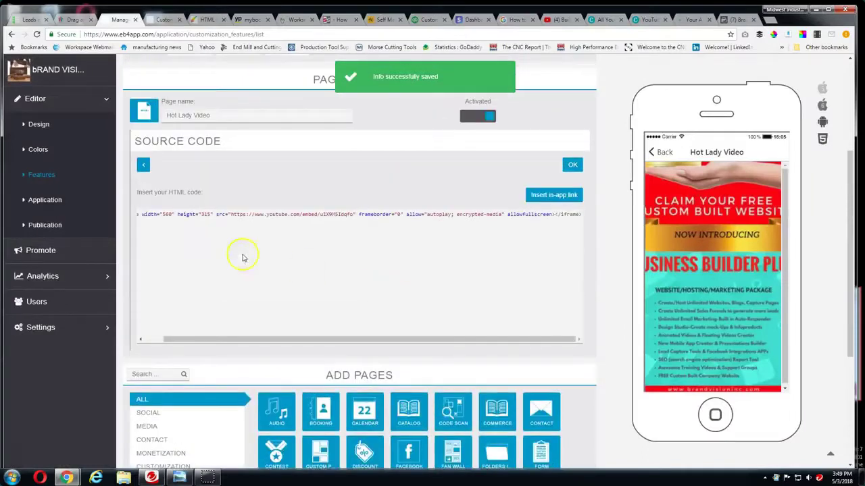
Delete the Partners (Links) page from Your Pages and confirm the deletion
{"action": "left_click", "coordinate": [44, 177]}
{"action": "left_click", "coordinate": [218, 295]}
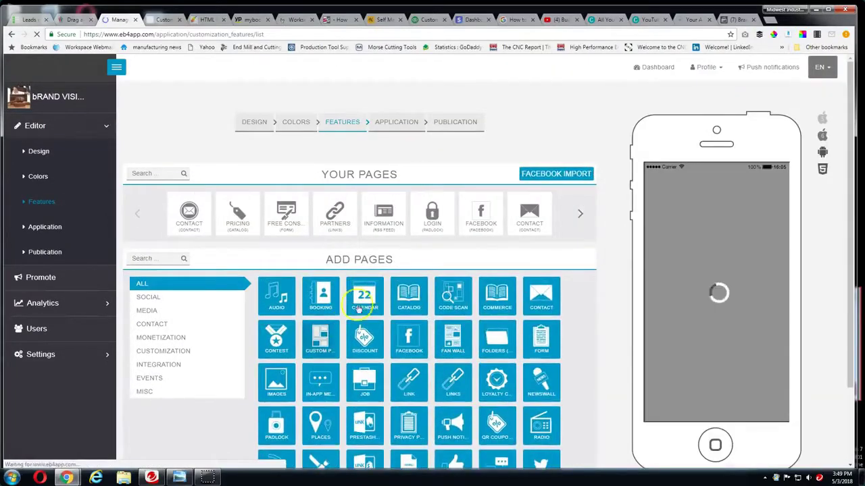
{"action": "left_click", "coordinate": [351, 198]}
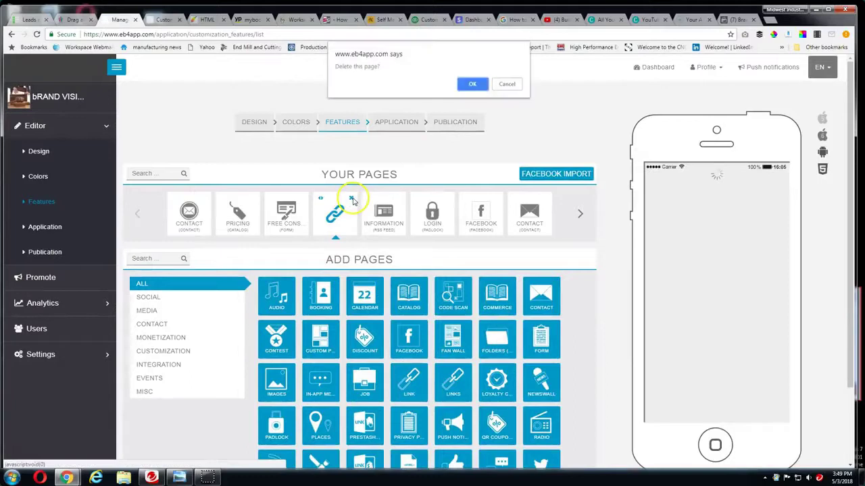
{"action": "left_click", "coordinate": [471, 84]}
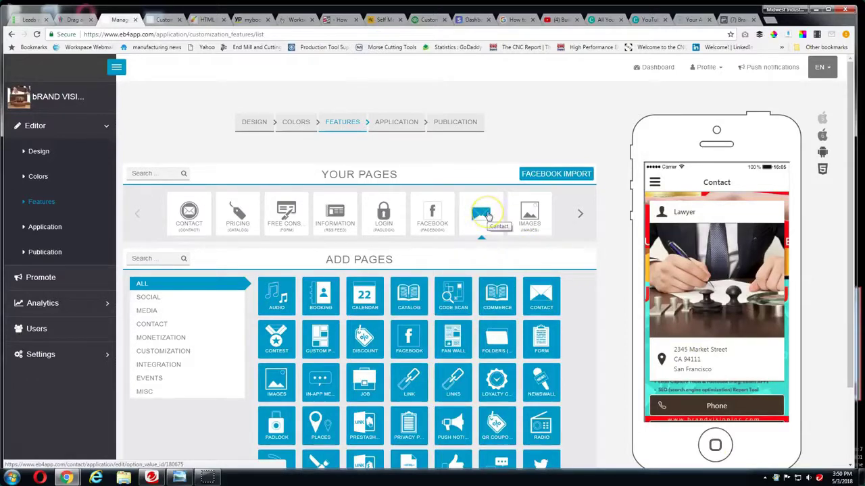
{"action": "scroll", "coordinate": [486, 233], "scroll_direction": "down", "scroll_amount": 1}
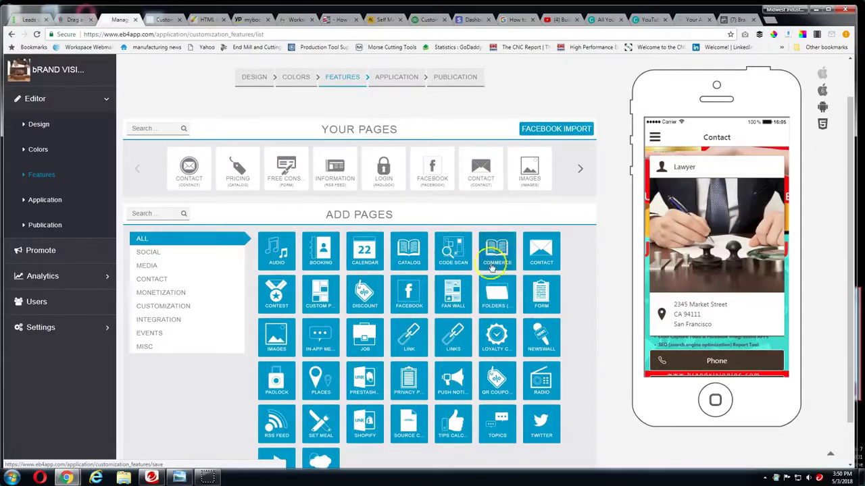
{"action": "left_click", "coordinate": [497, 256]}
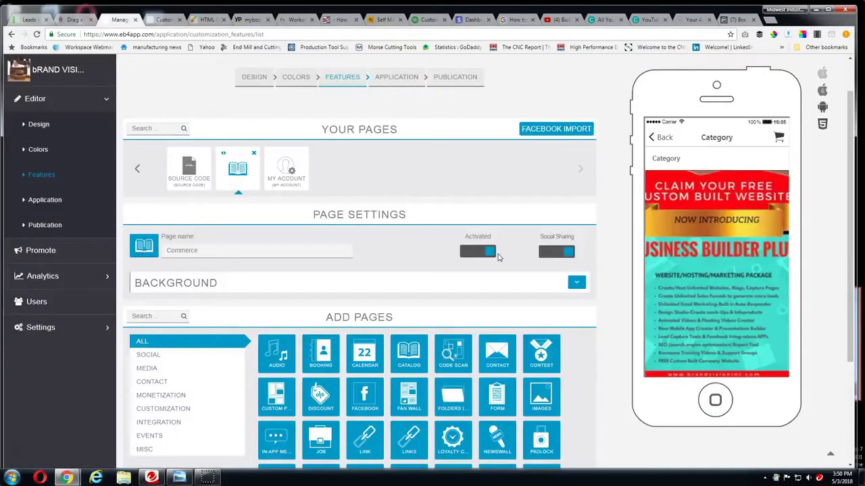
{"action": "scroll", "coordinate": [498, 256], "scroll_direction": "down", "scroll_amount": 2}
{"action": "scroll", "coordinate": [498, 256], "scroll_direction": "down", "scroll_amount": 1}
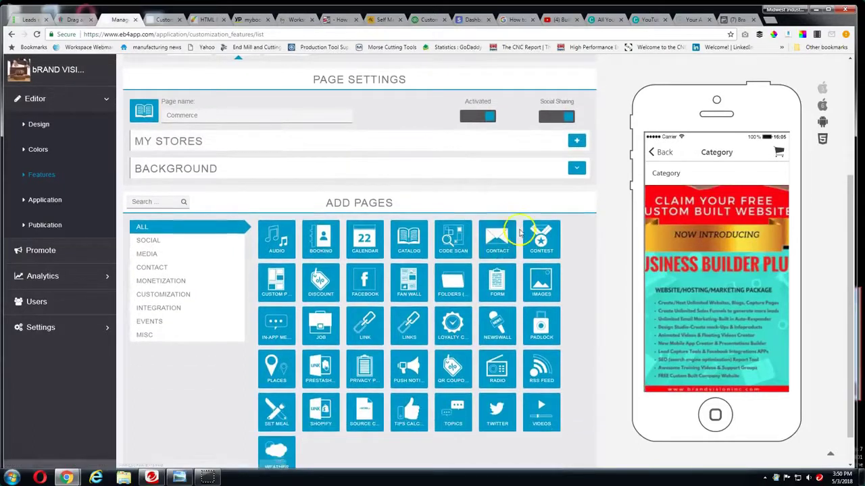
{"action": "left_click", "coordinate": [577, 145]}
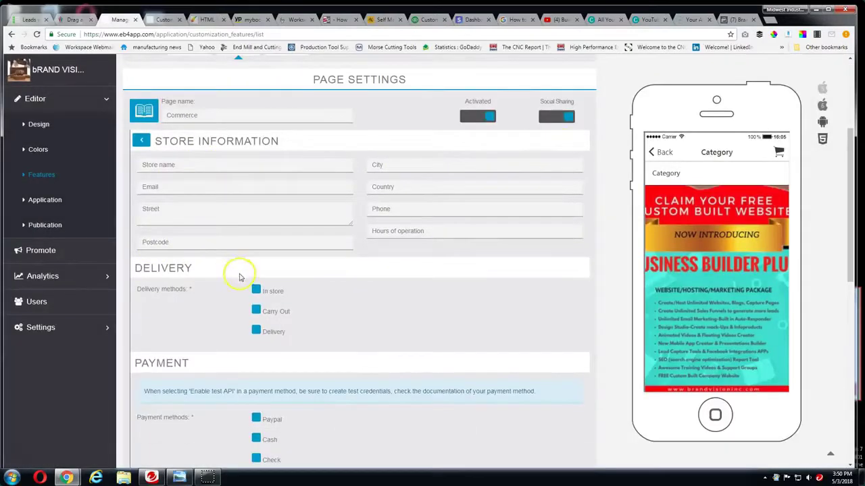
{"action": "scroll", "coordinate": [238, 273], "scroll_direction": "down", "scroll_amount": 2}
{"action": "left_click", "coordinate": [256, 284]}
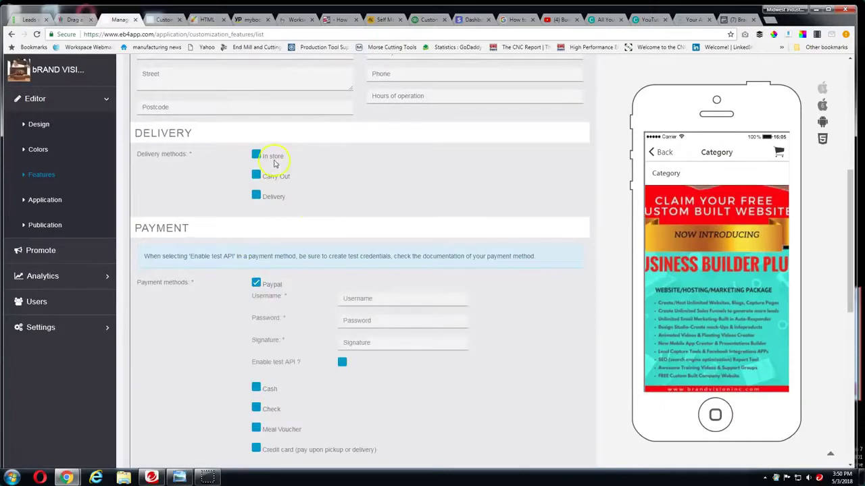
{"action": "left_click", "coordinate": [256, 198]}
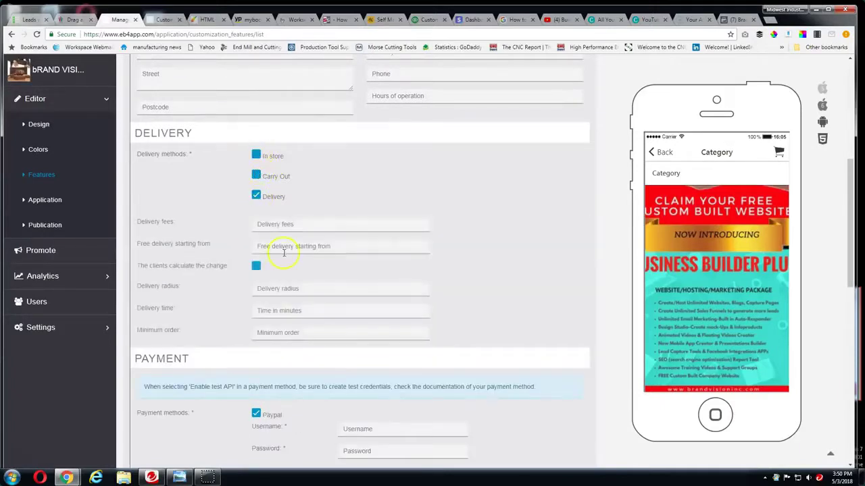
{"action": "scroll", "coordinate": [291, 253], "scroll_direction": "down", "scroll_amount": 6}
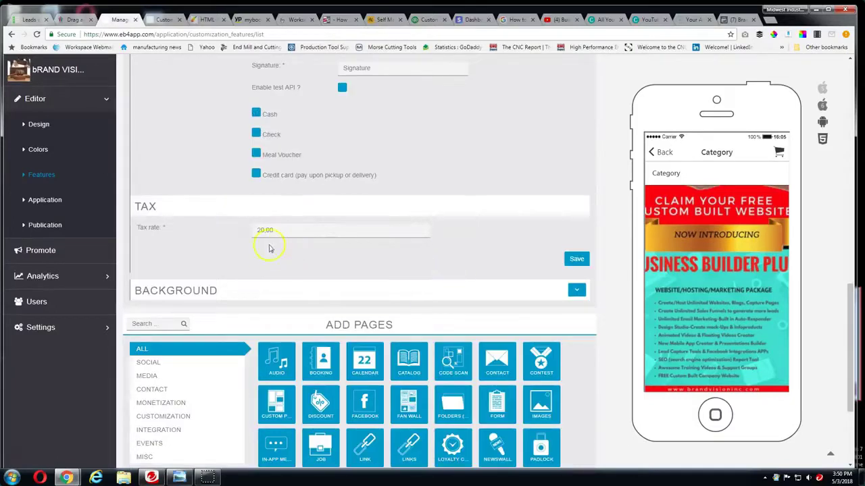
{"action": "double_click", "coordinate": [274, 230]}
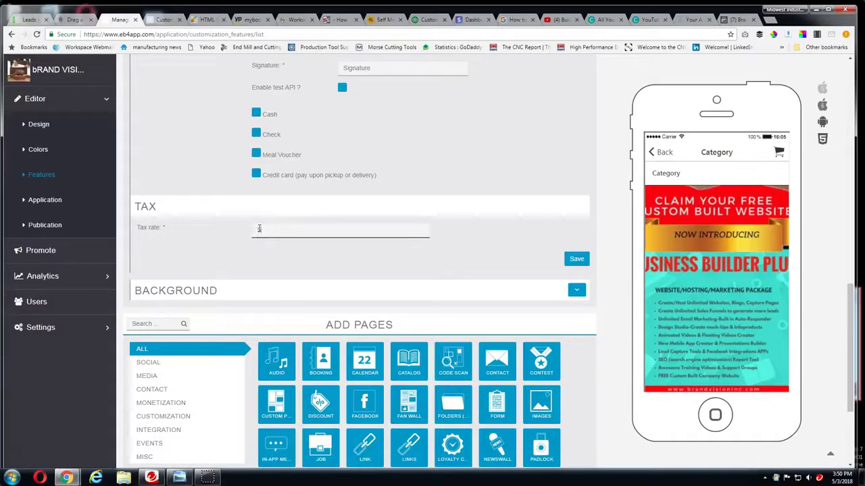
{"action": "type", "text": "5.65"}
{"action": "left_click", "coordinate": [575, 259]}
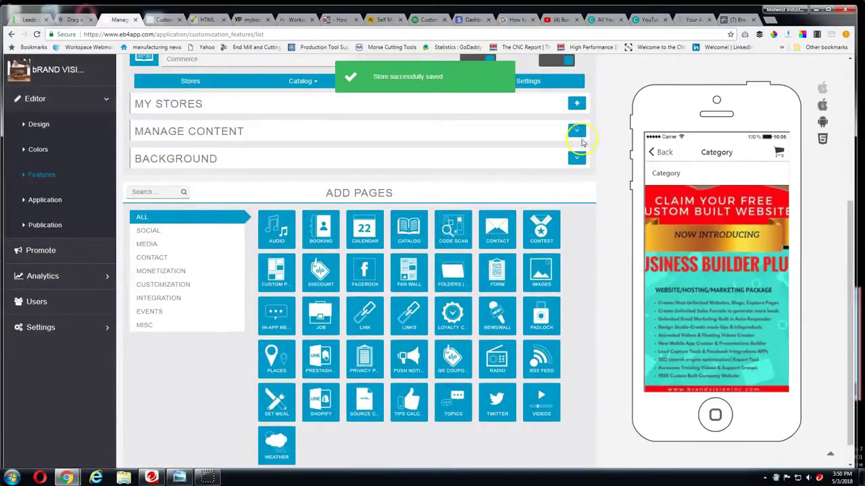
{"action": "left_click", "coordinate": [577, 132]}
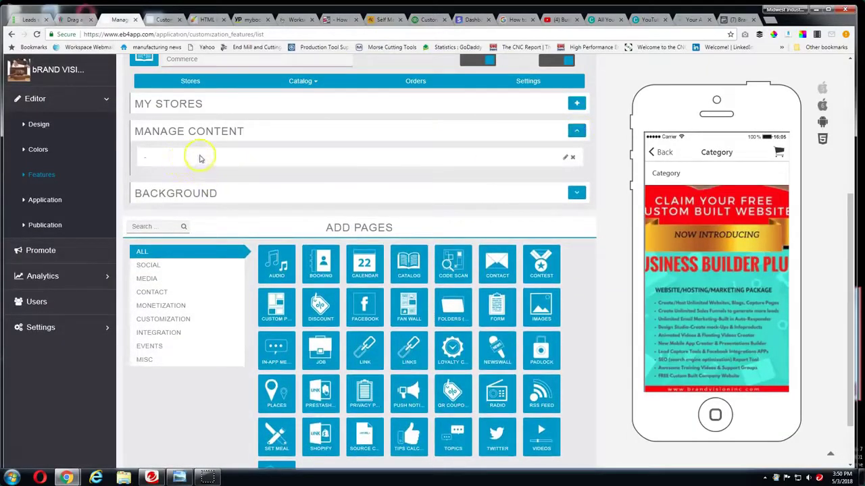
{"action": "left_click", "coordinate": [568, 158]}
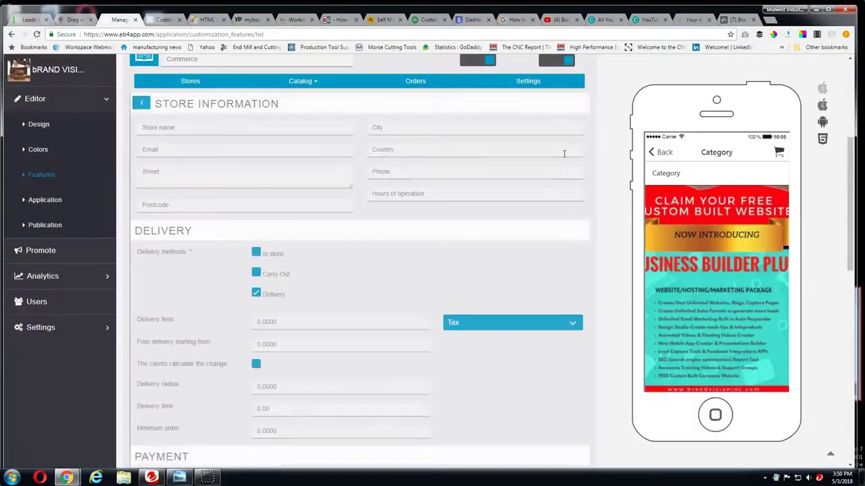
{"action": "scroll", "coordinate": [343, 284], "scroll_direction": "down", "scroll_amount": 7}
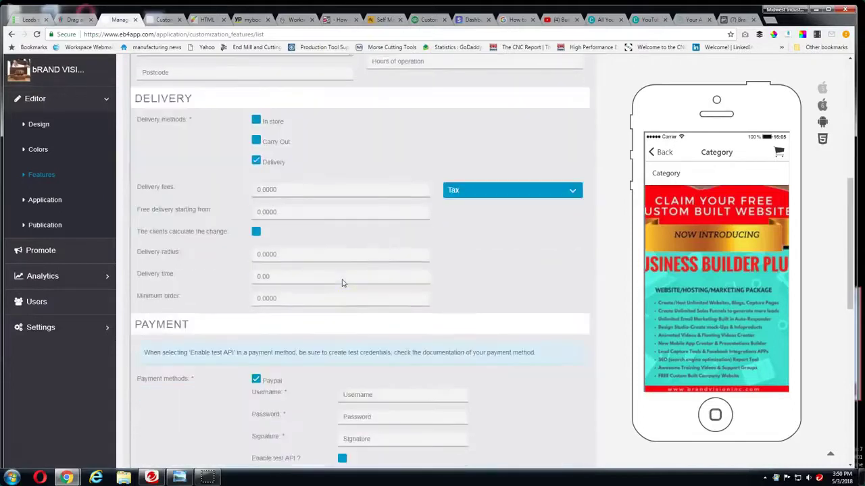
{"action": "scroll", "coordinate": [413, 285], "scroll_direction": "up", "scroll_amount": 4}
{"action": "scroll", "coordinate": [414, 270], "scroll_direction": "up", "scroll_amount": 6}
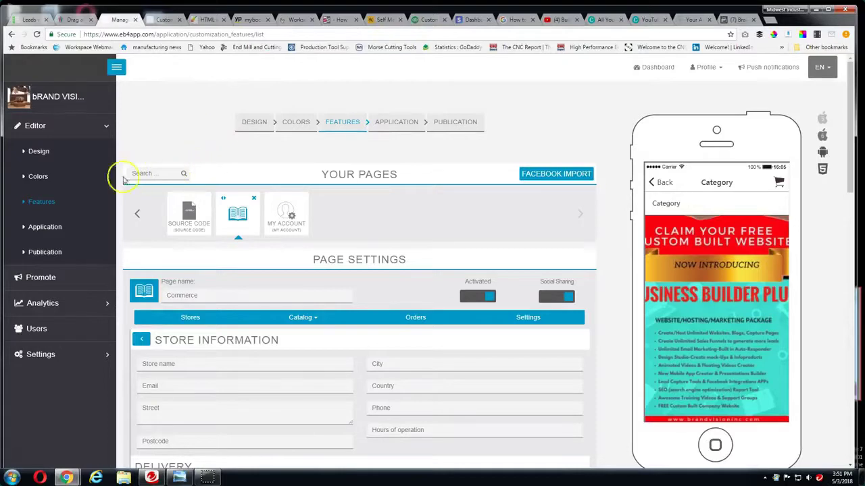
From Features > Add Pages, add the Calendar tile after the Commerce page
{"action": "left_click", "coordinate": [54, 201]}
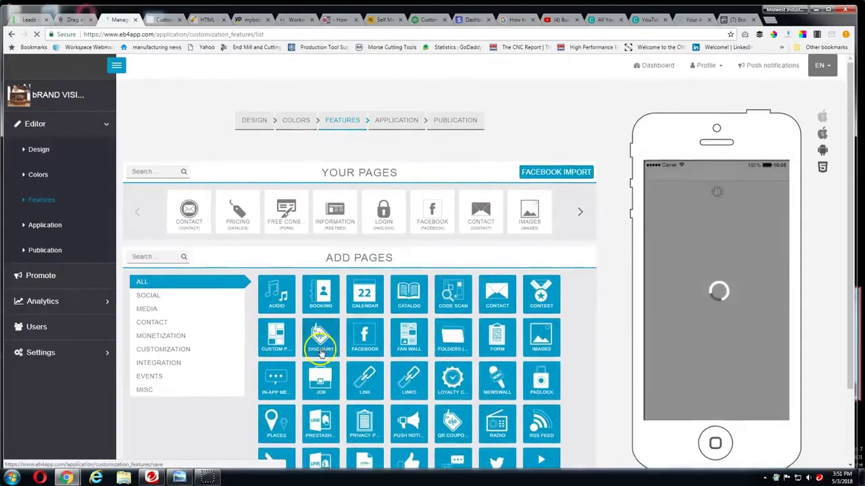
{"action": "scroll", "coordinate": [318, 343], "scroll_direction": "down", "scroll_amount": 2}
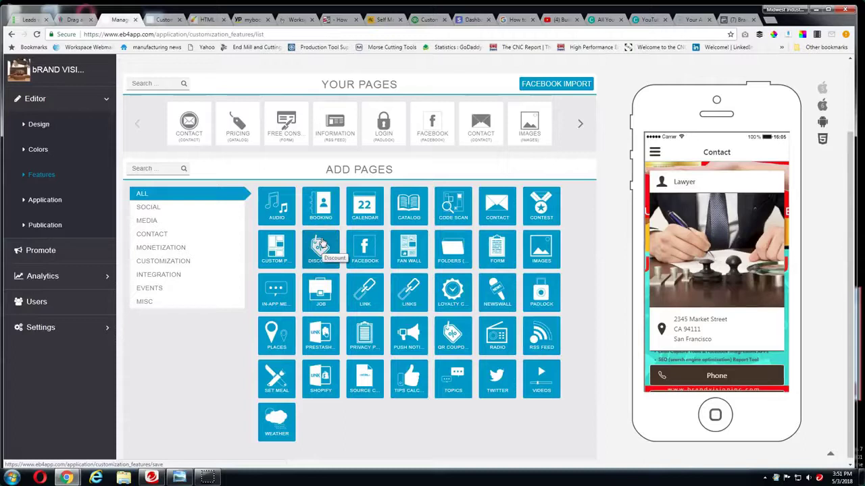
{"action": "left_click", "coordinate": [365, 213]}
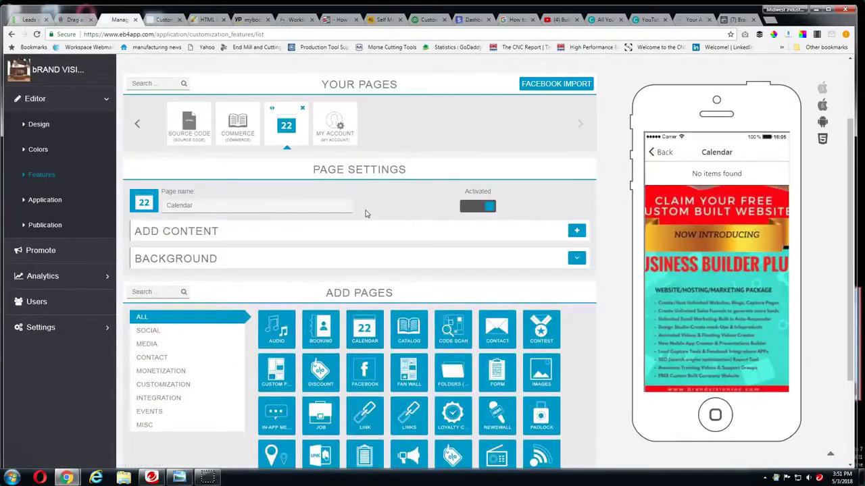
{"action": "scroll", "coordinate": [365, 214], "scroll_direction": "down", "scroll_amount": 3}
Add the Loyalty Card tile from Add Pages so it follows Calendar
{"action": "left_click", "coordinate": [405, 307]}
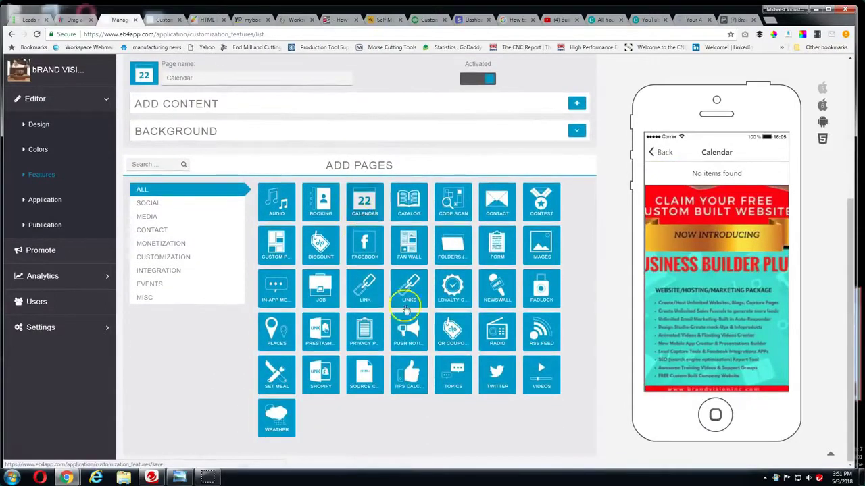
{"action": "left_click", "coordinate": [454, 294]}
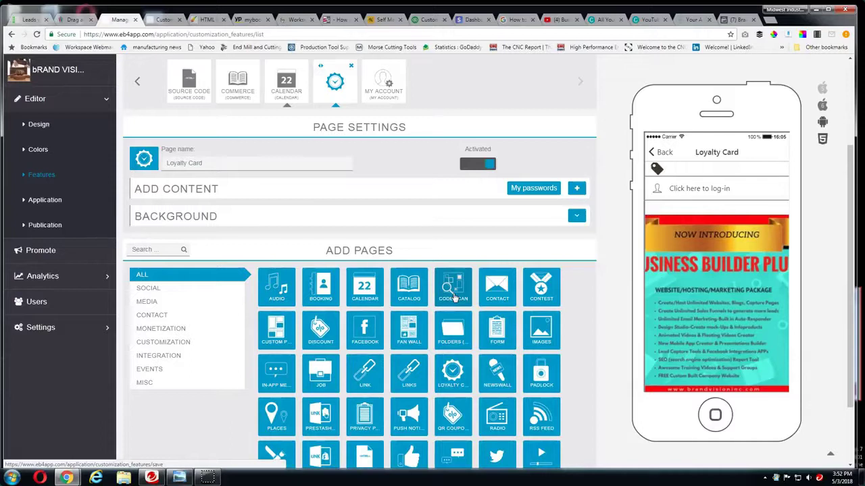
{"action": "scroll", "coordinate": [575, 335], "scroll_direction": "down", "scroll_amount": 1}
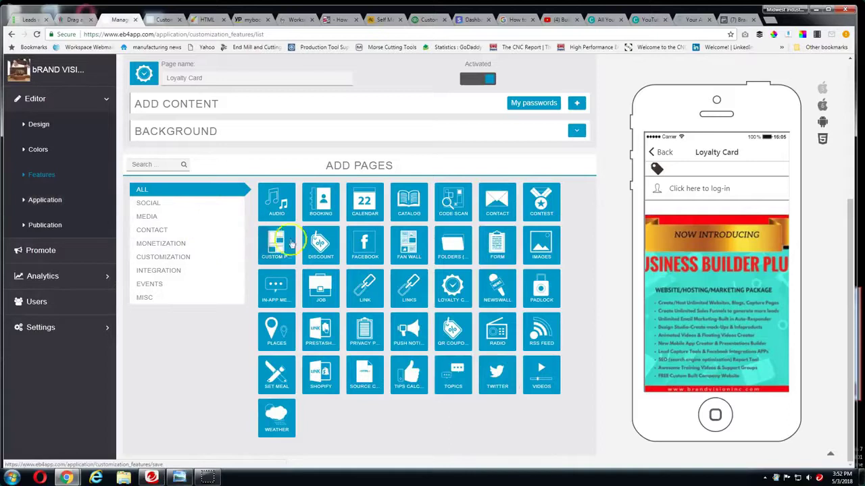
Set the 256 x 256 application icon to dynamic-website-designer.png from Downloads
{"action": "left_click", "coordinate": [48, 201]}
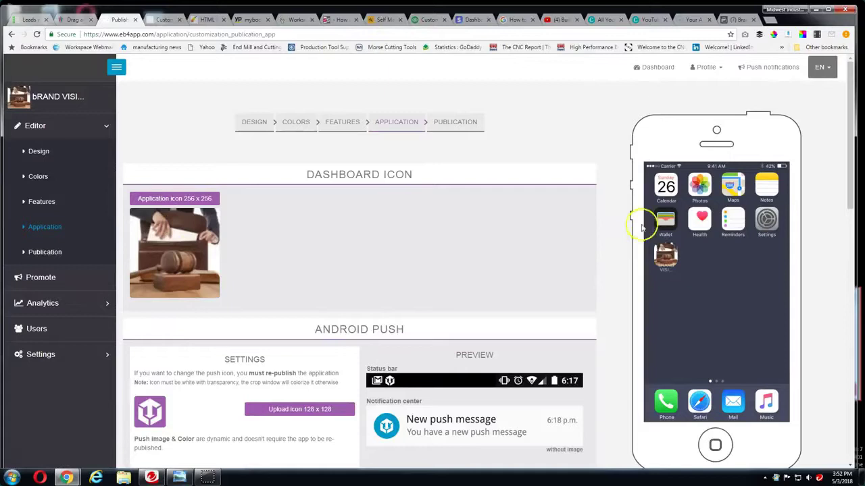
{"action": "left_click", "coordinate": [192, 197]}
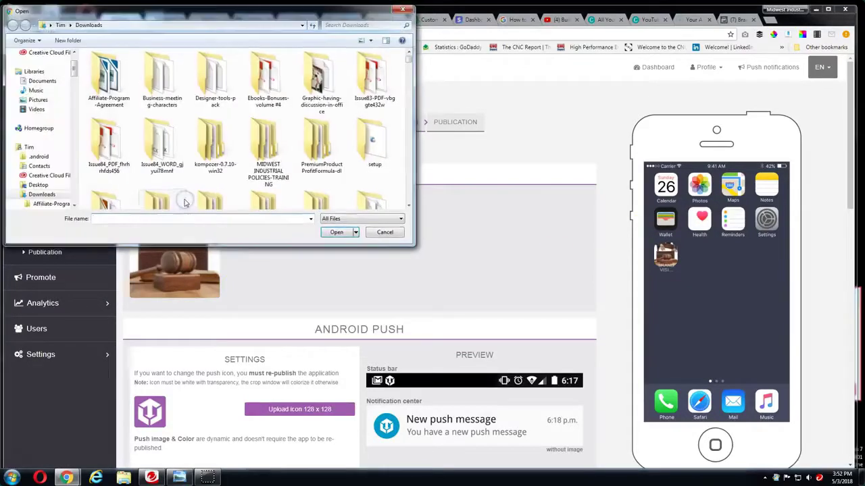
{"action": "left_click_drag", "start_coordinate": [408, 60], "coordinate": [404, 105]}
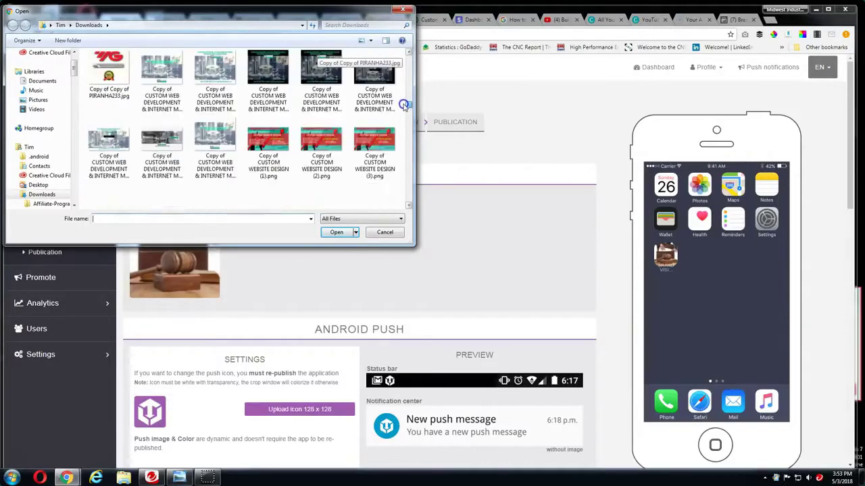
{"action": "scroll", "coordinate": [403, 110], "scroll_direction": "down", "scroll_amount": 10}
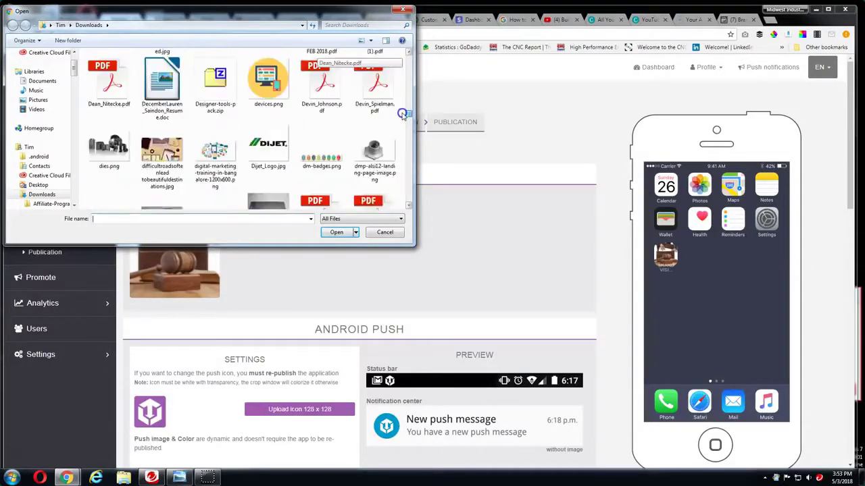
{"action": "scroll", "coordinate": [403, 118], "scroll_direction": "up", "scroll_amount": 3}
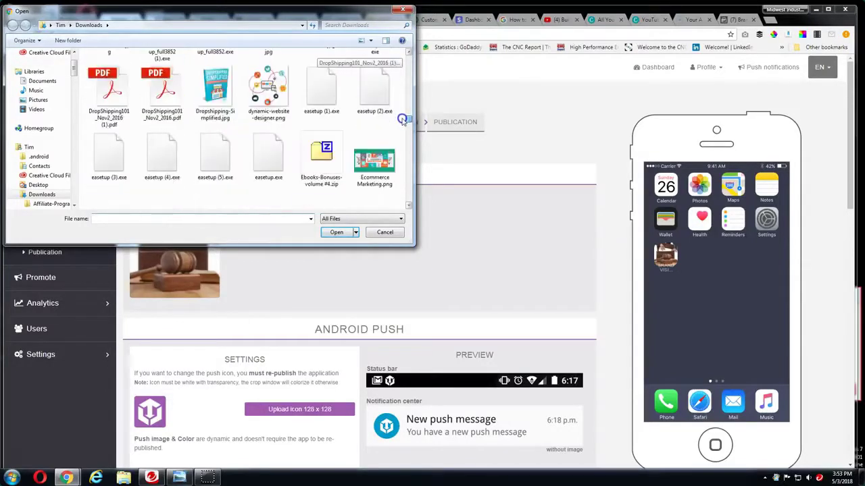
{"action": "scroll", "coordinate": [402, 118], "scroll_direction": "down", "scroll_amount": 10}
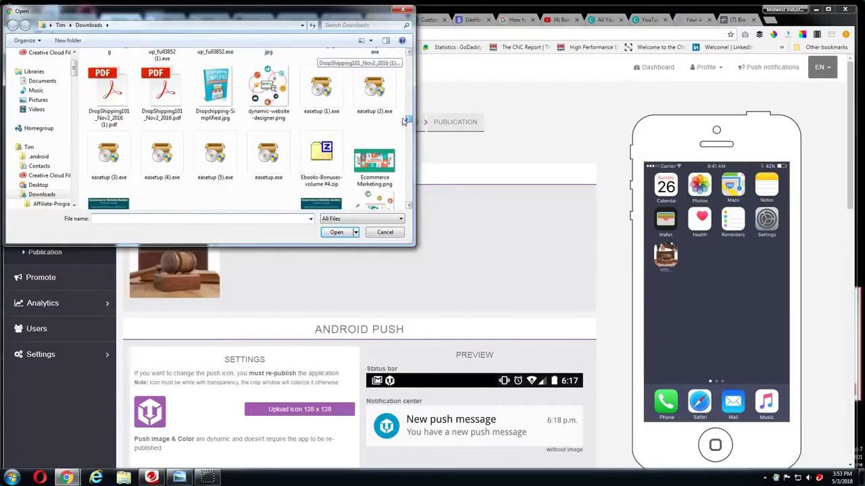
{"action": "left_click", "coordinate": [268, 93]}
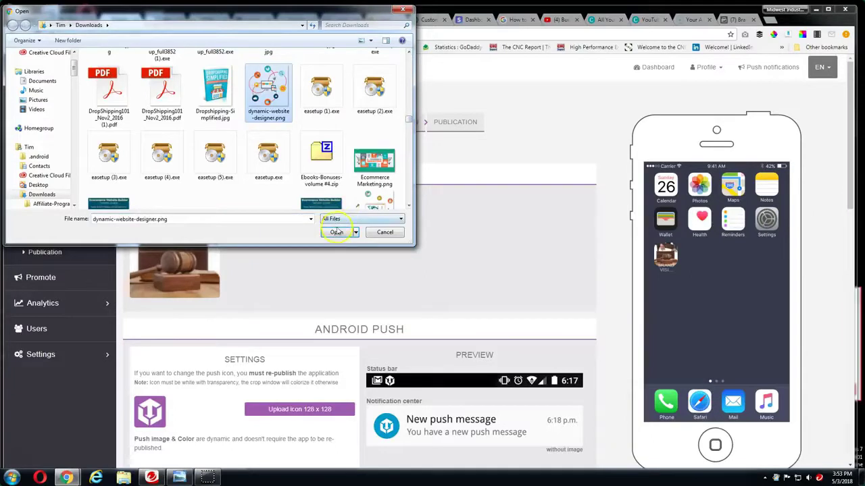
{"action": "left_click", "coordinate": [335, 232]}
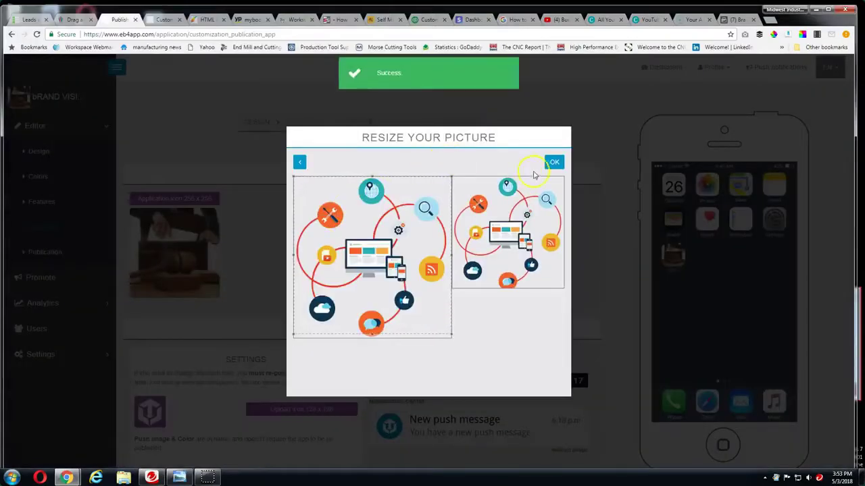
{"action": "left_click", "coordinate": [553, 162]}
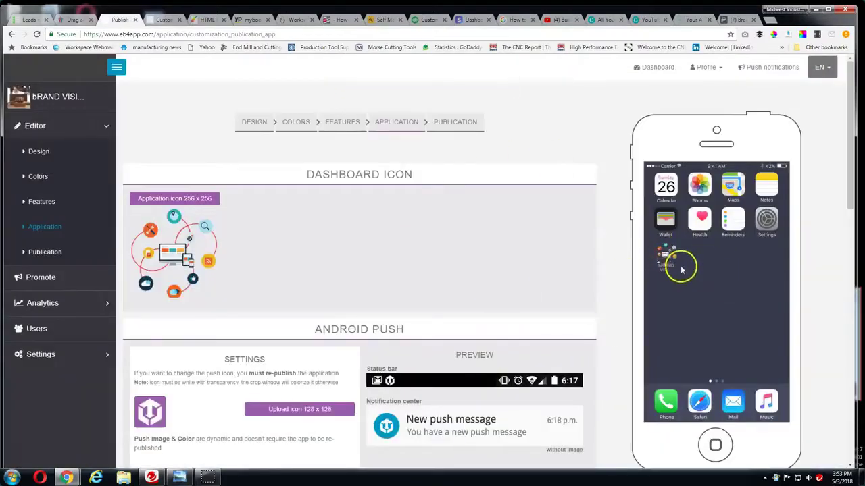
Save the Application page settings
{"action": "scroll", "coordinate": [345, 259], "scroll_direction": "down", "scroll_amount": 1}
{"action": "scroll", "coordinate": [345, 259], "scroll_direction": "down", "scroll_amount": 5}
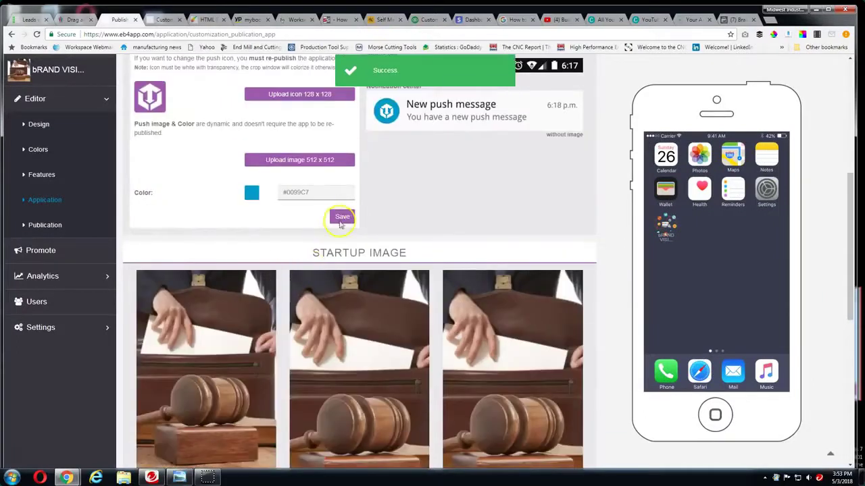
{"action": "left_click", "coordinate": [341, 218]}
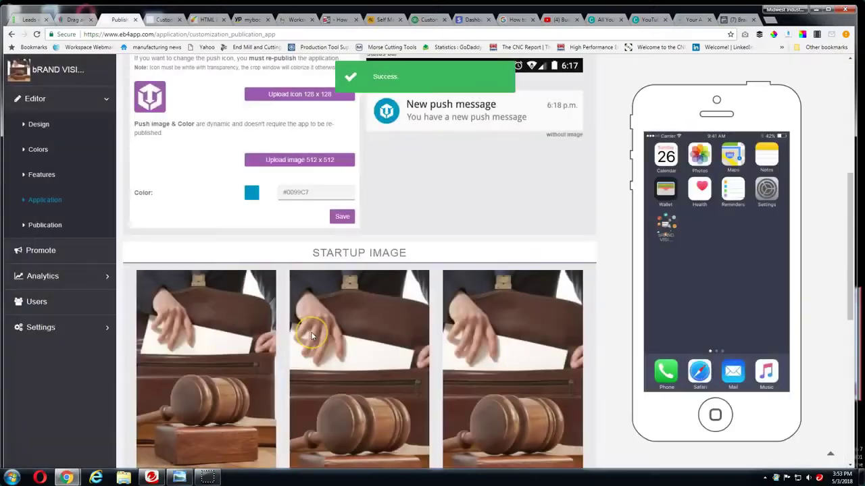
{"action": "scroll", "coordinate": [311, 335], "scroll_direction": "down", "scroll_amount": 5}
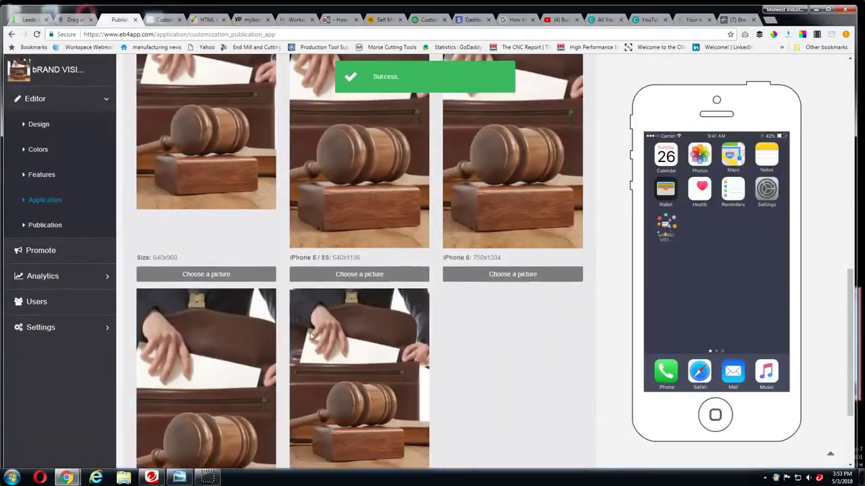
{"action": "scroll", "coordinate": [223, 324], "scroll_direction": "down", "scroll_amount": 2}
{"action": "scroll", "coordinate": [344, 341], "scroll_direction": "up", "scroll_amount": 5}
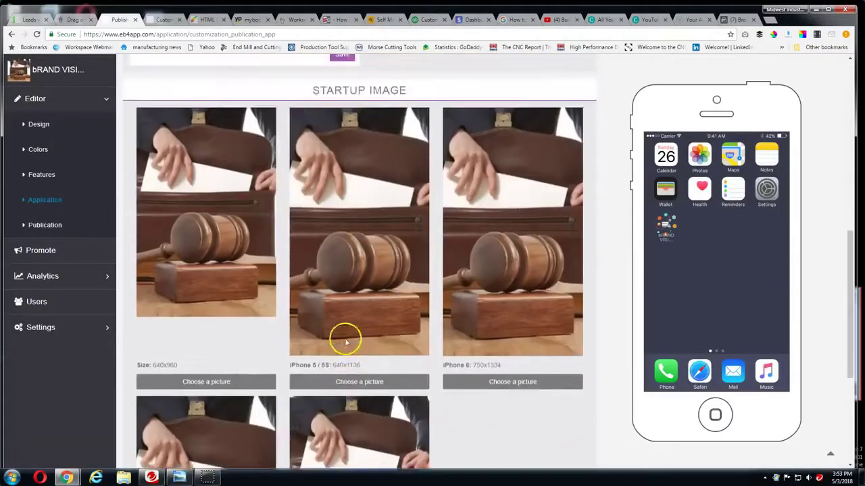
{"action": "scroll", "coordinate": [264, 330], "scroll_direction": "down", "scroll_amount": 2}
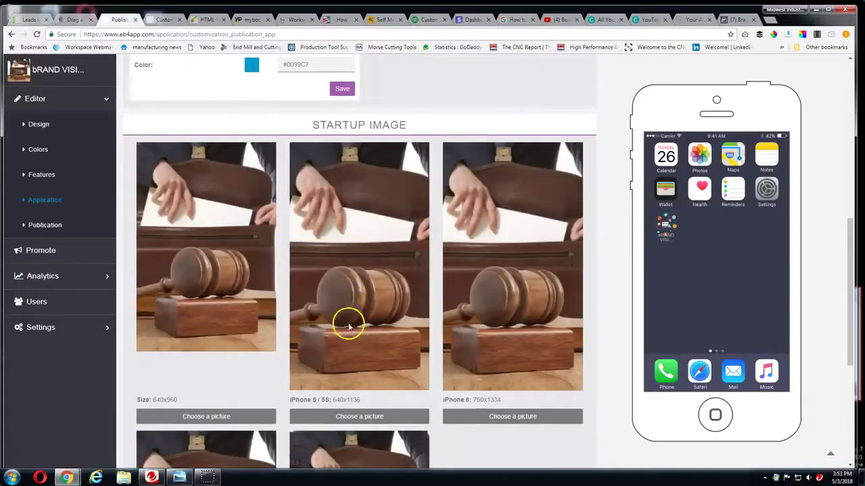
{"action": "scroll", "coordinate": [266, 307], "scroll_direction": "down", "scroll_amount": 2}
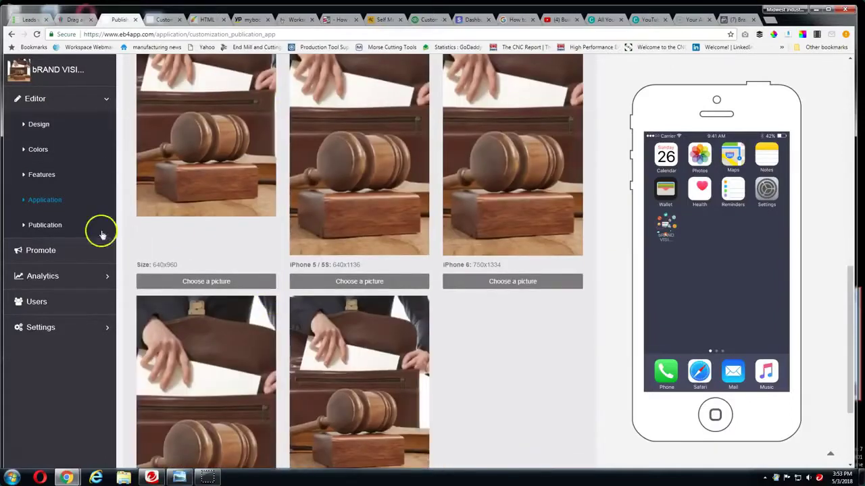
Open Publication > Settings > Domain and select the app's eb4app domain URL
{"action": "left_click", "coordinate": [33, 230]}
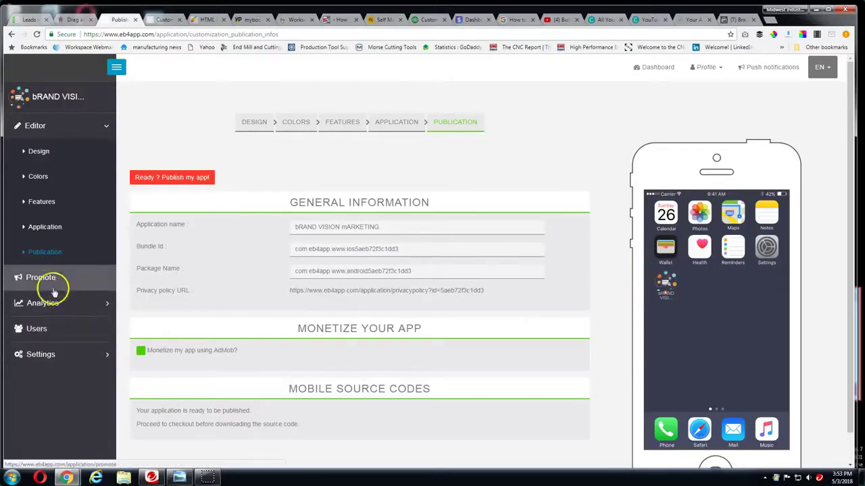
{"action": "left_click", "coordinate": [41, 355]}
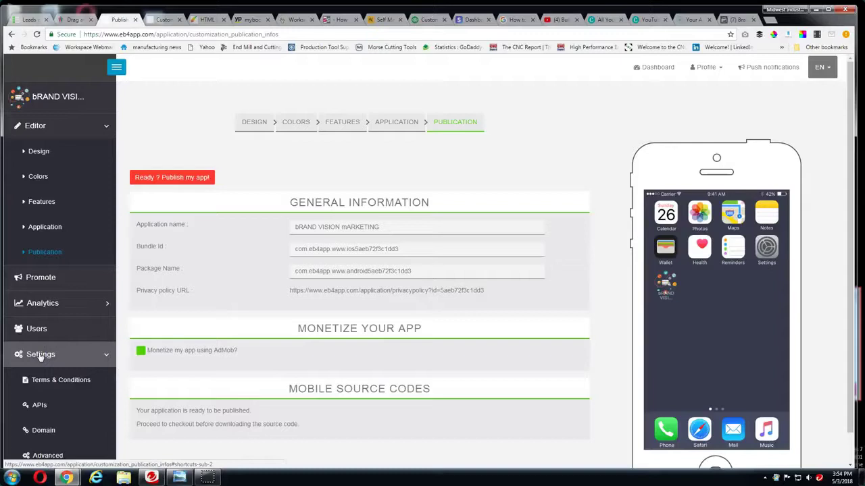
{"action": "left_click", "coordinate": [41, 355]}
{"action": "left_click", "coordinate": [52, 377]}
{"action": "left_click", "coordinate": [47, 397]}
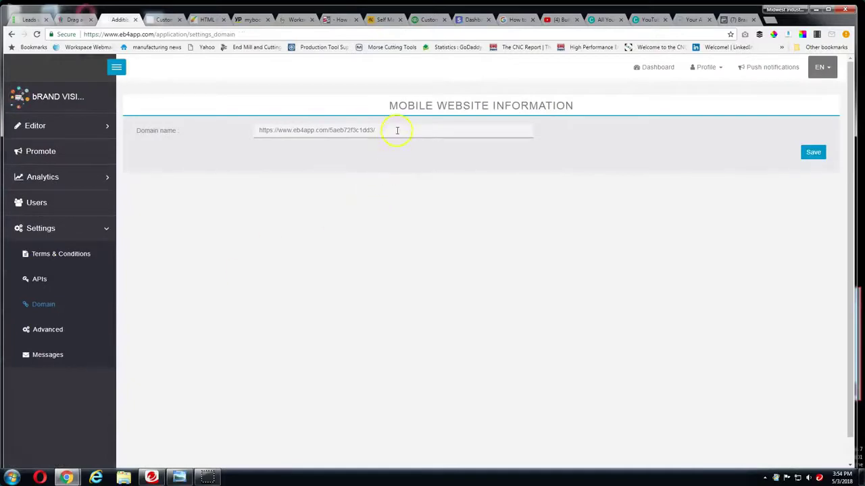
{"action": "left_click_drag", "start_coordinate": [398, 130], "coordinate": [223, 130]}
{"action": "key", "text": "ctrl+c"}
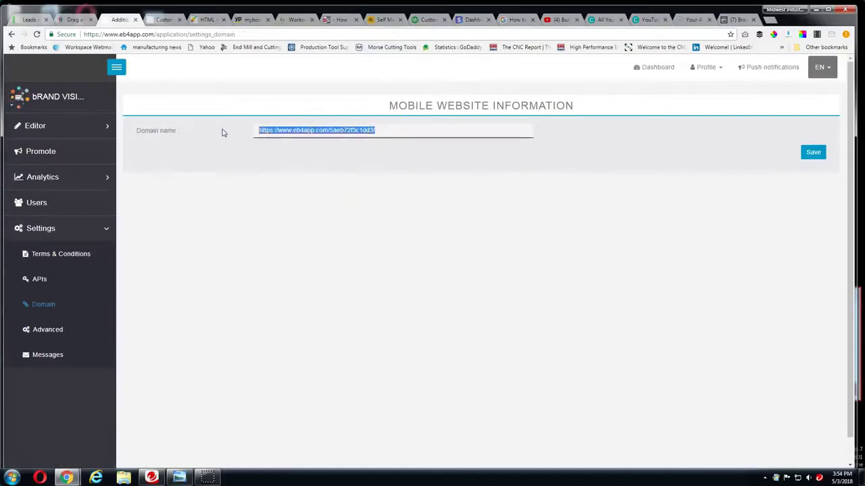
Load the app's mobile web version by pasting its address into a new browser tab
{"action": "left_click", "coordinate": [770, 19]}
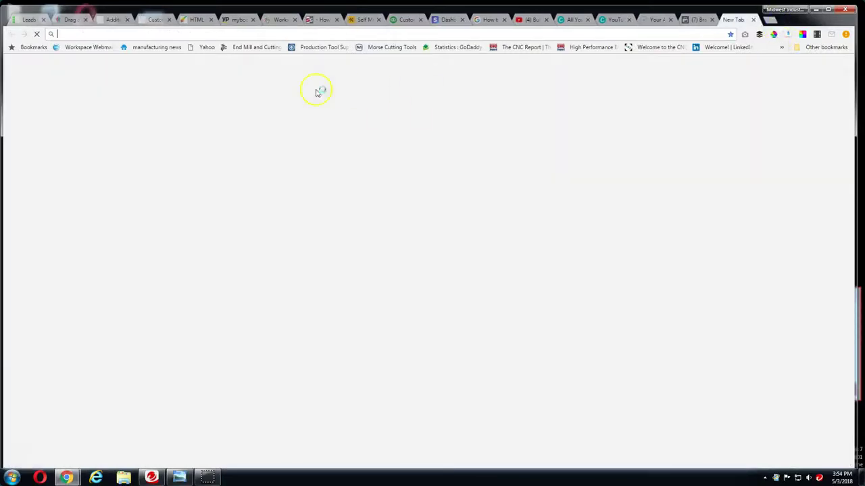
{"action": "key", "text": "ctrl+v"}
{"action": "key", "text": "Return"}
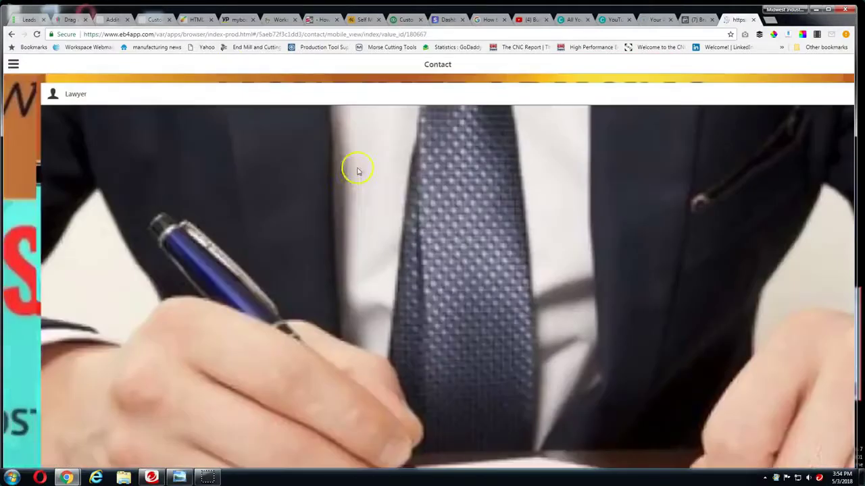
Scroll the Contact page, view the Source code page's TEDxDetroit video, then go back
{"action": "scroll", "coordinate": [379, 190], "scroll_direction": "down", "scroll_amount": 3}
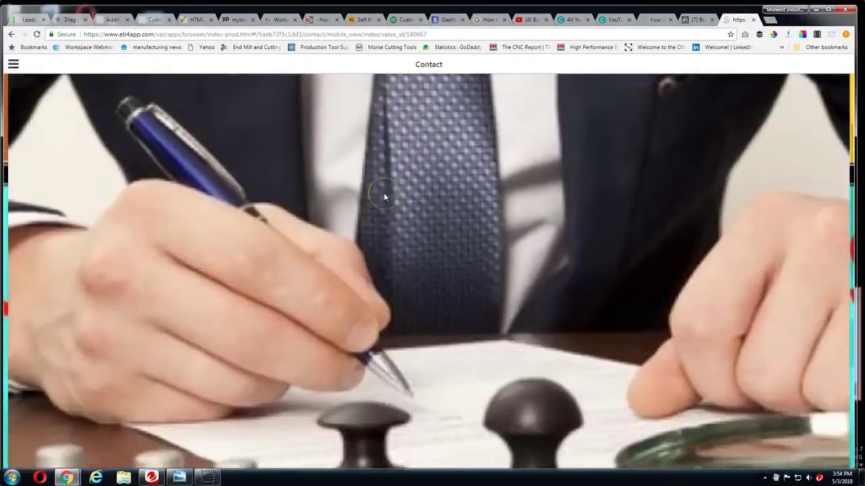
{"action": "scroll", "coordinate": [560, 185], "scroll_direction": "down", "scroll_amount": 5}
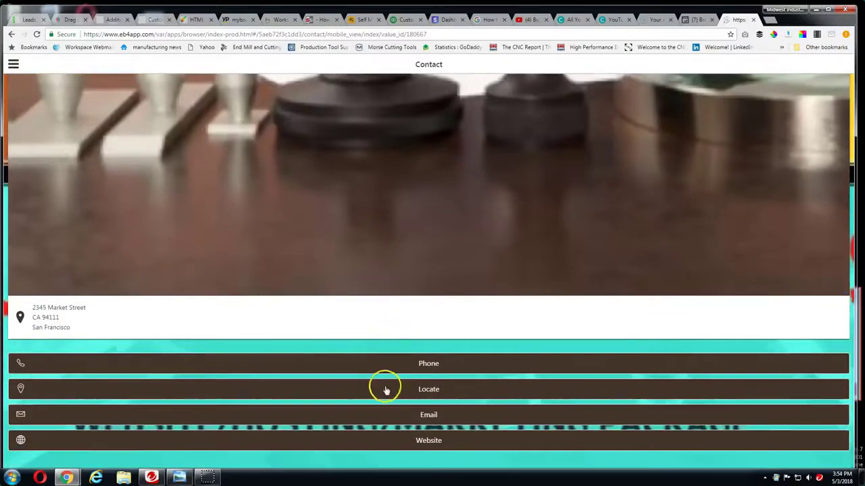
{"action": "scroll", "coordinate": [382, 388], "scroll_direction": "up", "scroll_amount": 3}
{"action": "scroll", "coordinate": [396, 352], "scroll_direction": "up", "scroll_amount": 5}
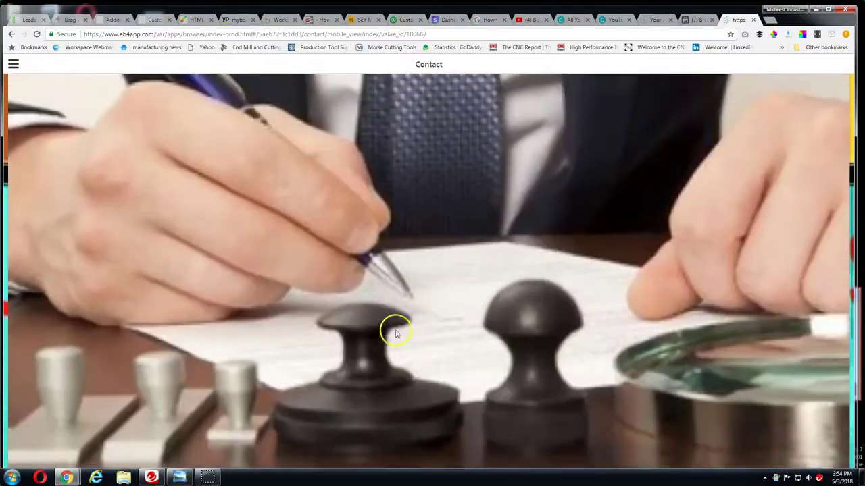
{"action": "scroll", "coordinate": [244, 272], "scroll_direction": "up", "scroll_amount": 1}
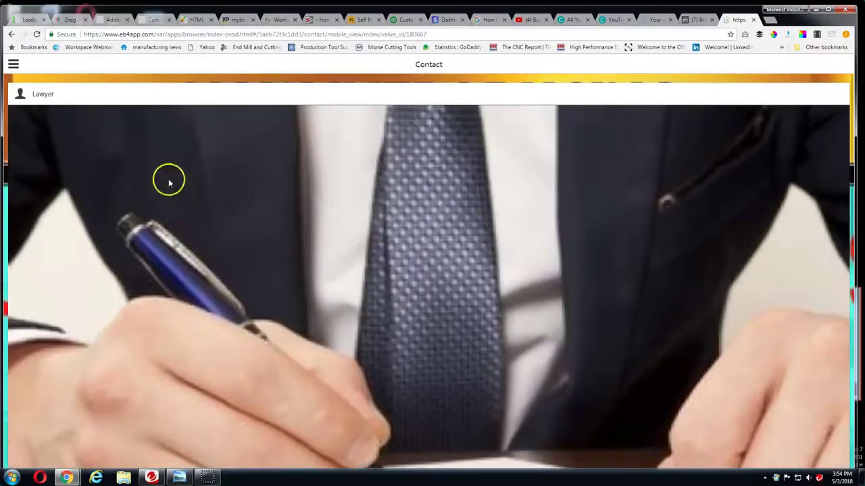
{"action": "left_click", "coordinate": [11, 64]}
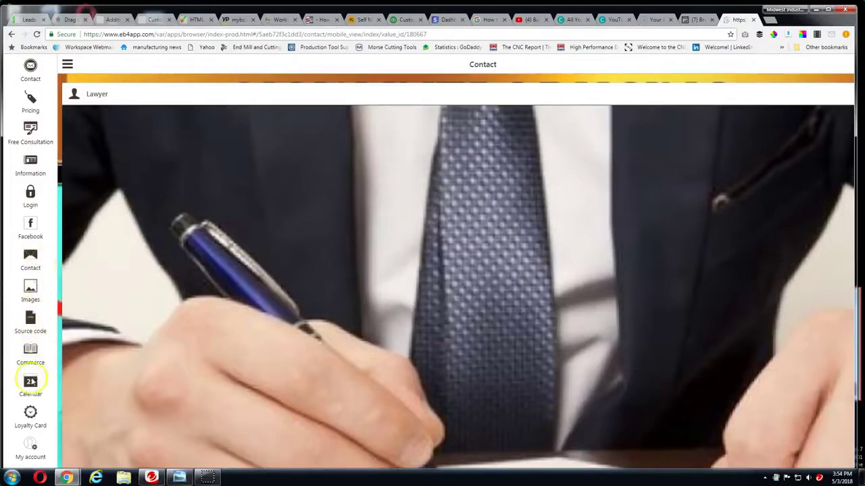
{"action": "left_click", "coordinate": [28, 324]}
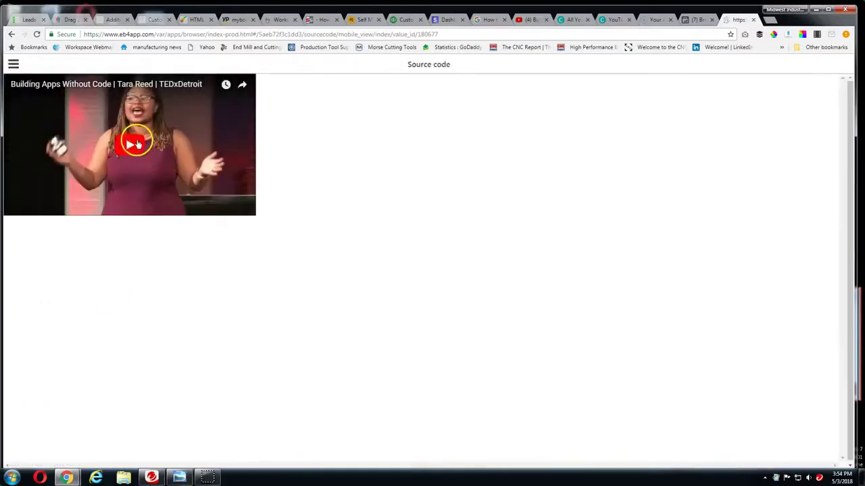
{"action": "left_click", "coordinate": [13, 34]}
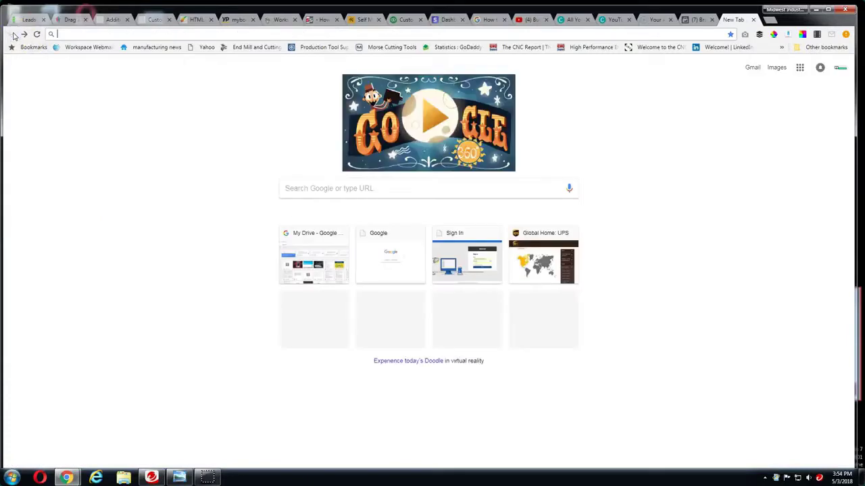
Check the eb4app Mobile Website Information tab, then move to the GoDaddy webmail message
{"action": "left_click", "coordinate": [115, 19]}
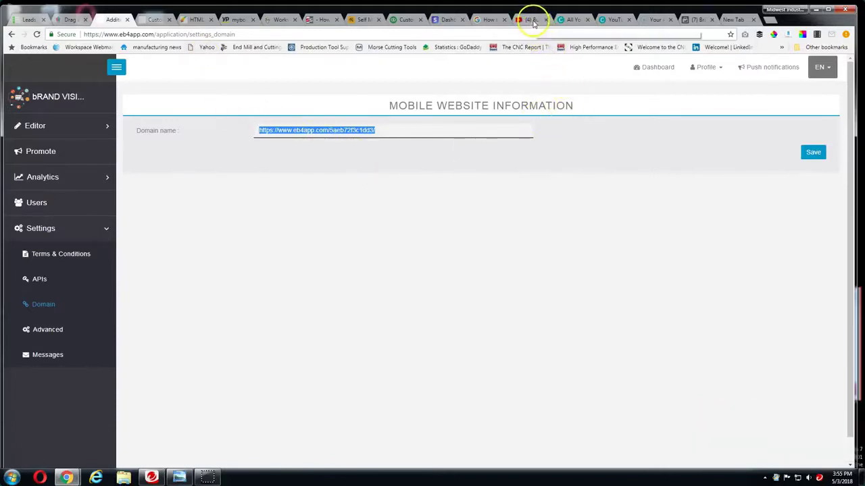
{"action": "left_click", "coordinate": [12, 477]}
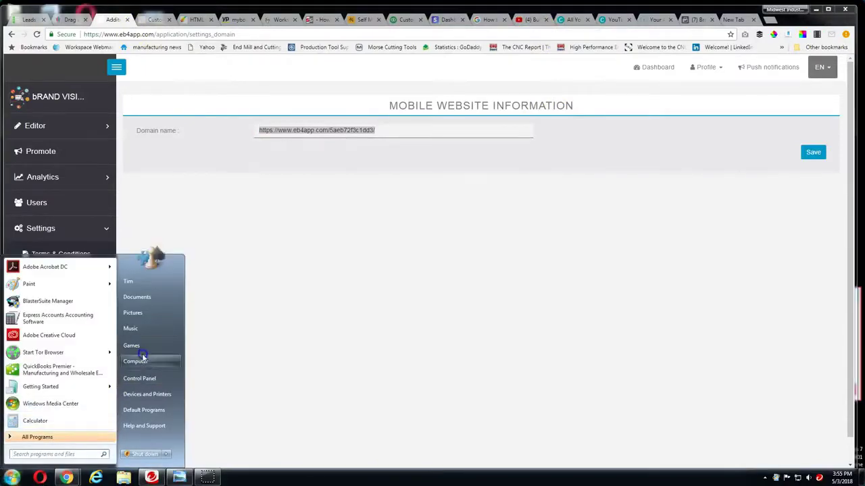
{"action": "left_click", "coordinate": [276, 20]}
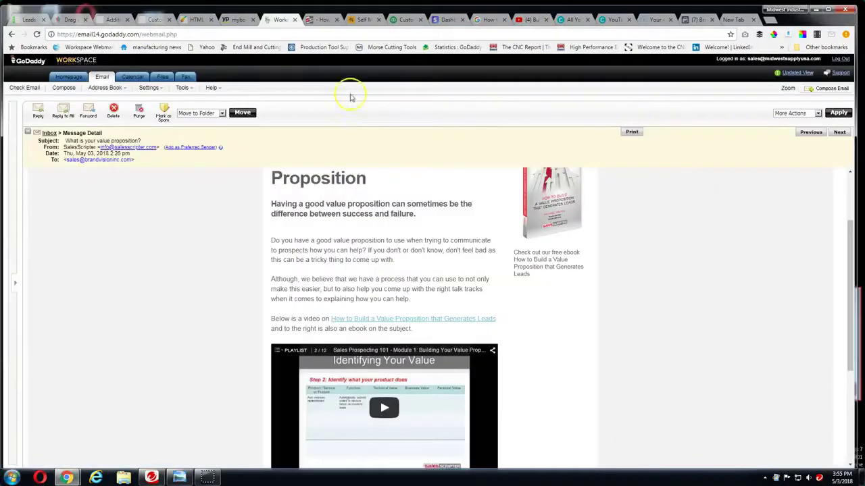
Go through the open browser tabs to the Builderall website templates and scroll them
{"action": "left_click", "coordinate": [197, 20]}
{"action": "left_click", "coordinate": [154, 19]}
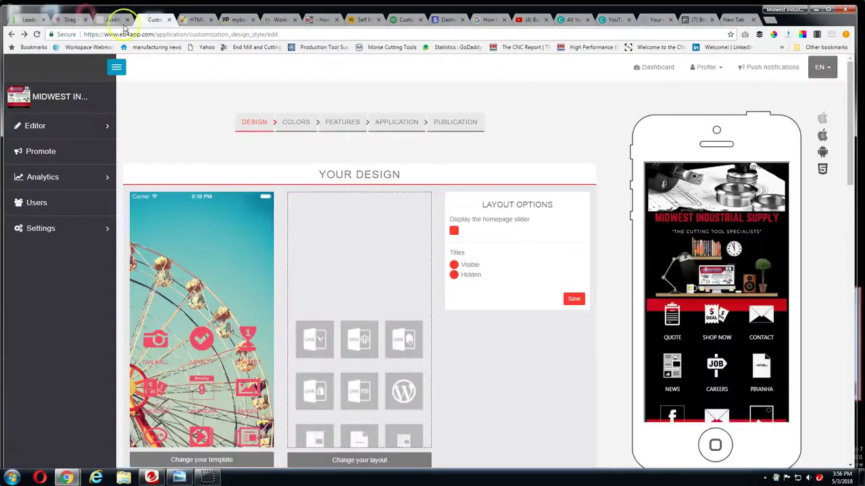
{"action": "left_click", "coordinate": [113, 19]}
{"action": "left_click", "coordinate": [70, 20]}
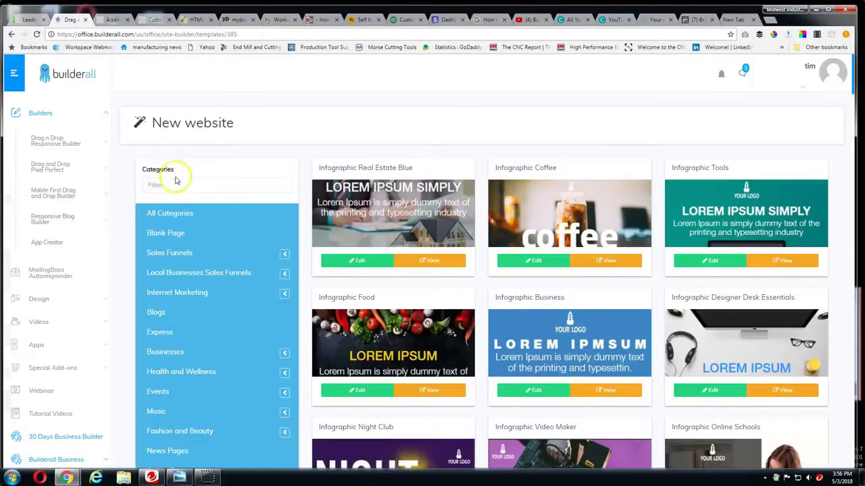
{"action": "scroll", "coordinate": [174, 169], "scroll_direction": "down", "scroll_amount": 5}
{"action": "scroll", "coordinate": [179, 181], "scroll_direction": "down", "scroll_amount": 3}
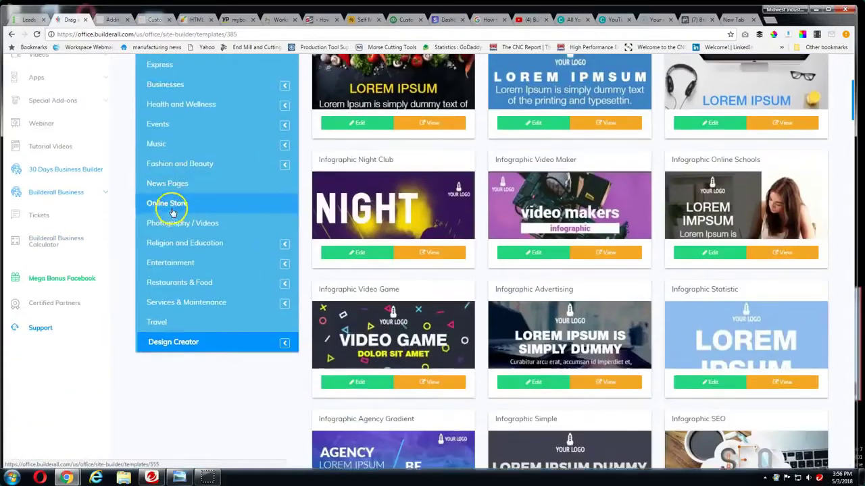
{"action": "scroll", "coordinate": [177, 212], "scroll_direction": "up", "scroll_amount": 4}
{"action": "scroll", "coordinate": [199, 193], "scroll_direction": "down", "scroll_amount": 3}
{"action": "scroll", "coordinate": [180, 187], "scroll_direction": "up", "scroll_amount": 4}
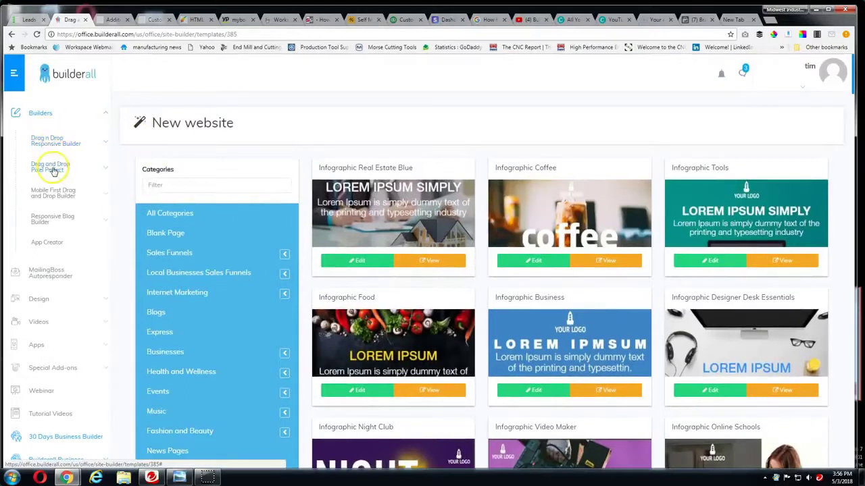
Under Drag and Drop Pixel Perfect, open My sites and choose websitefunnel.internetmarketersinstitute.com
{"action": "left_click", "coordinate": [53, 169]}
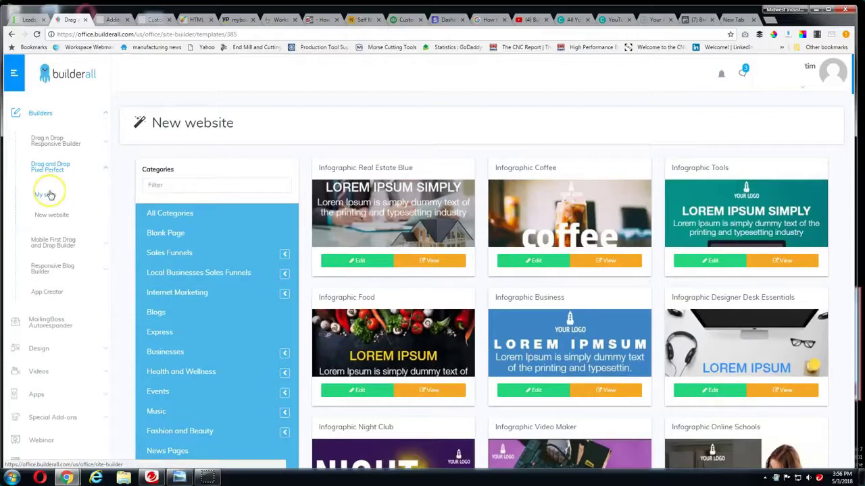
{"action": "left_click", "coordinate": [50, 196]}
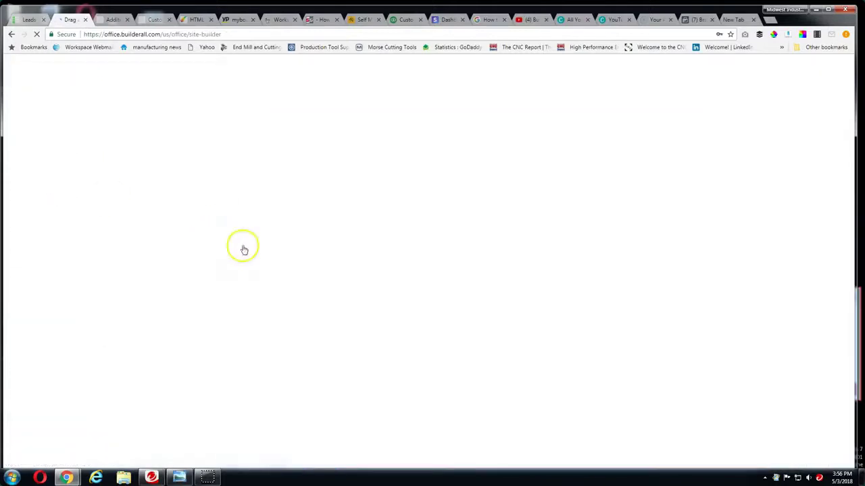
{"action": "scroll", "coordinate": [306, 299], "scroll_direction": "down", "scroll_amount": 5}
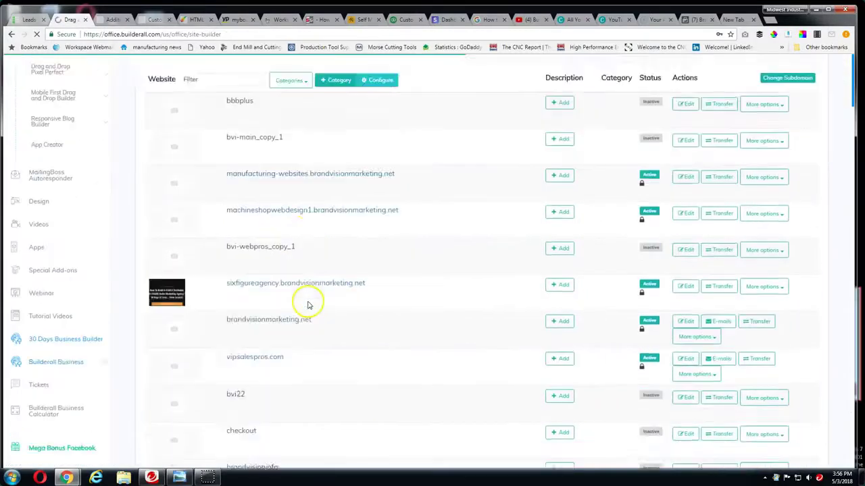
{"action": "scroll", "coordinate": [304, 297], "scroll_direction": "down", "scroll_amount": 3}
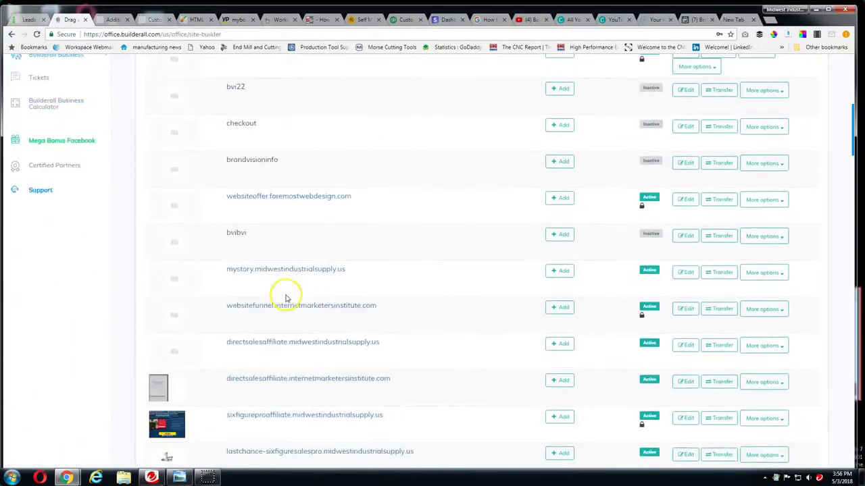
{"action": "left_click", "coordinate": [300, 220]}
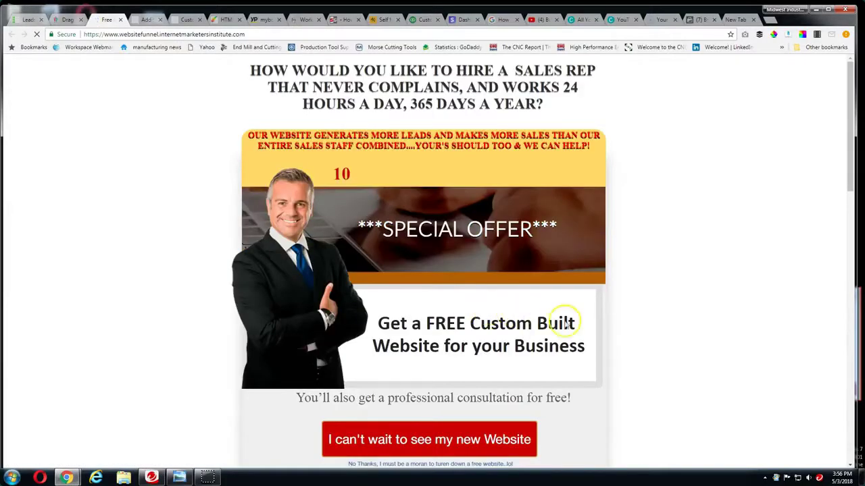
Play the funnel page's embedded Business Builder Plus offer video and open it on YouTube
{"action": "scroll", "coordinate": [588, 324], "scroll_direction": "down", "scroll_amount": 5}
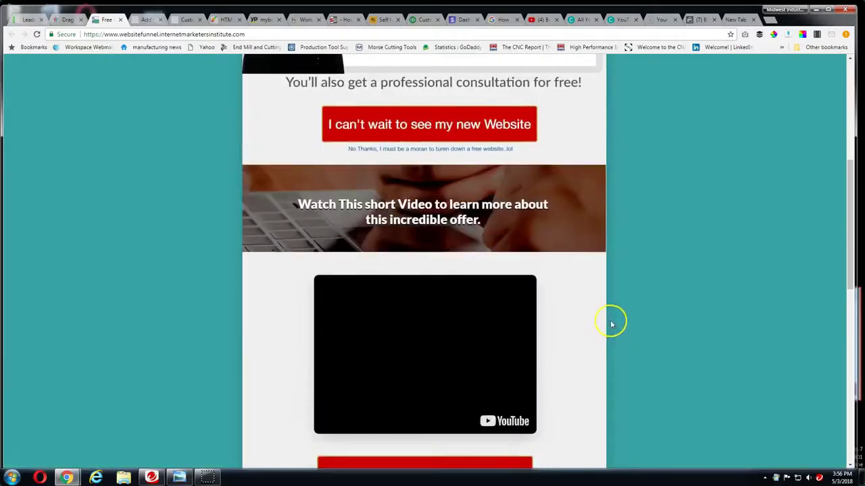
{"action": "scroll", "coordinate": [612, 322], "scroll_direction": "down", "scroll_amount": 1}
{"action": "scroll", "coordinate": [489, 313], "scroll_direction": "up", "scroll_amount": 6}
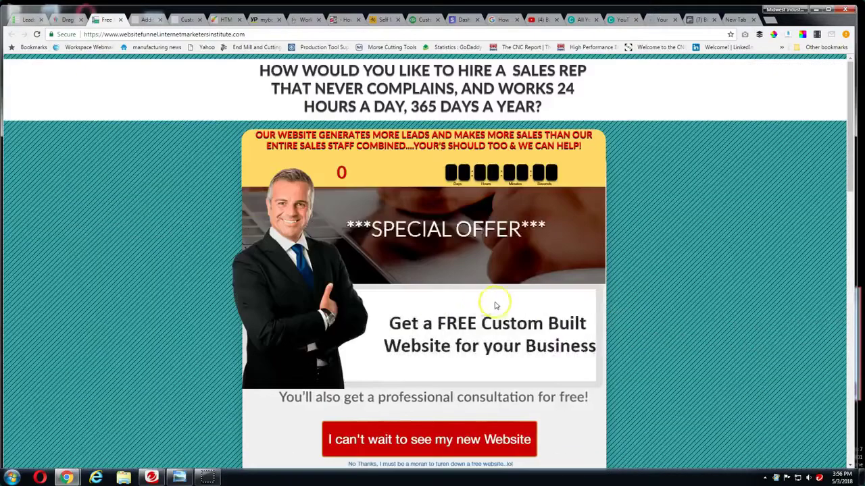
{"action": "scroll", "coordinate": [544, 314], "scroll_direction": "down", "scroll_amount": 6}
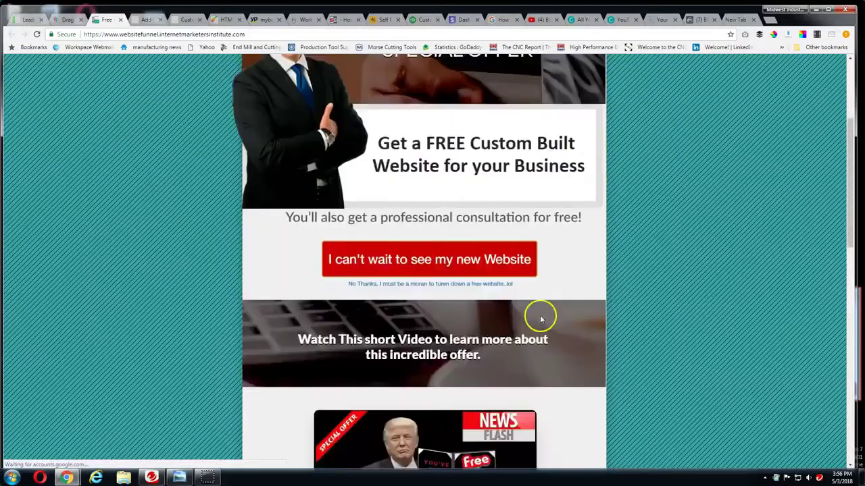
{"action": "left_click", "coordinate": [425, 269]}
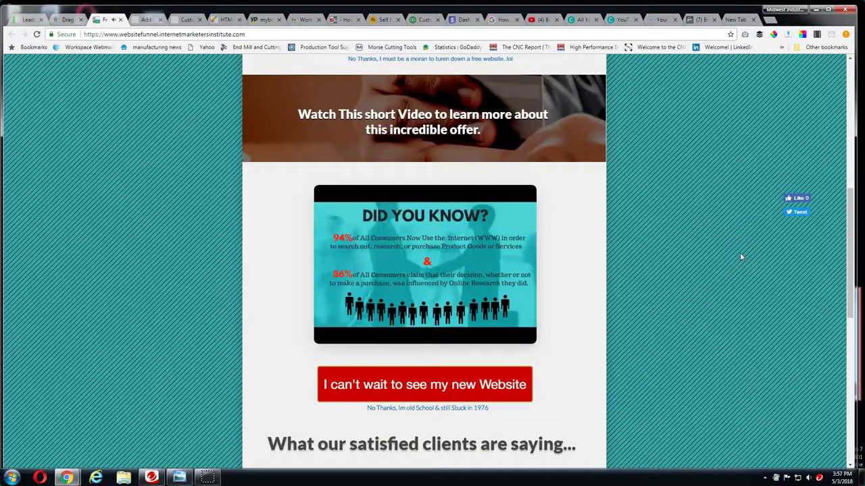
{"action": "left_click", "coordinate": [478, 297]}
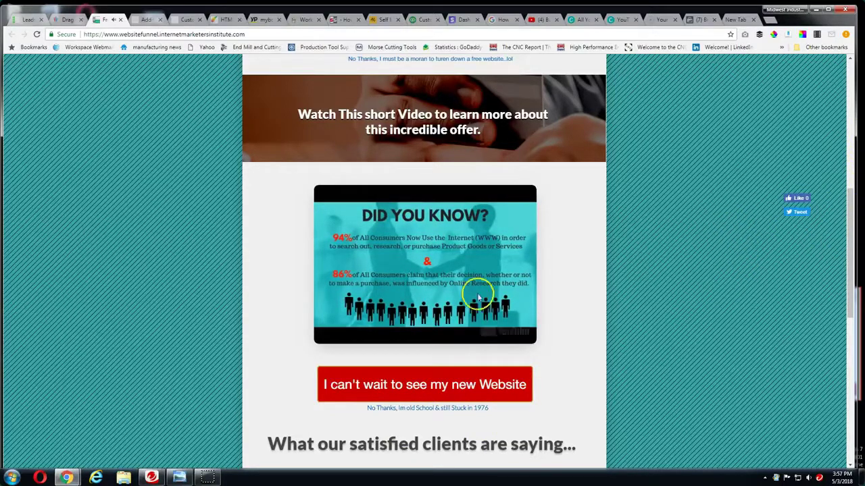
{"action": "left_click", "coordinate": [494, 333]}
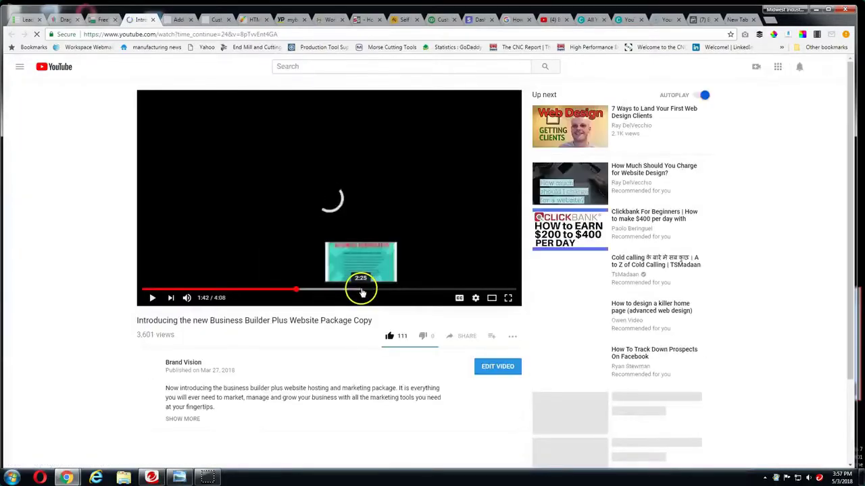
Jump the Business Builder Plus video forward to about 2:17 and let it play
{"action": "left_click", "coordinate": [335, 291]}
{"action": "left_click", "coordinate": [348, 291]}
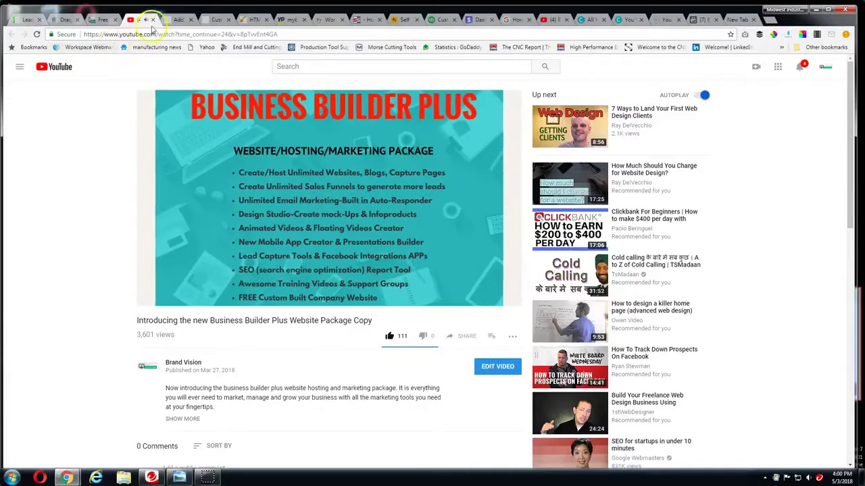
Return to the websitefunnel page's 'Watch This short Video' offer section
{"action": "left_click", "coordinate": [103, 19]}
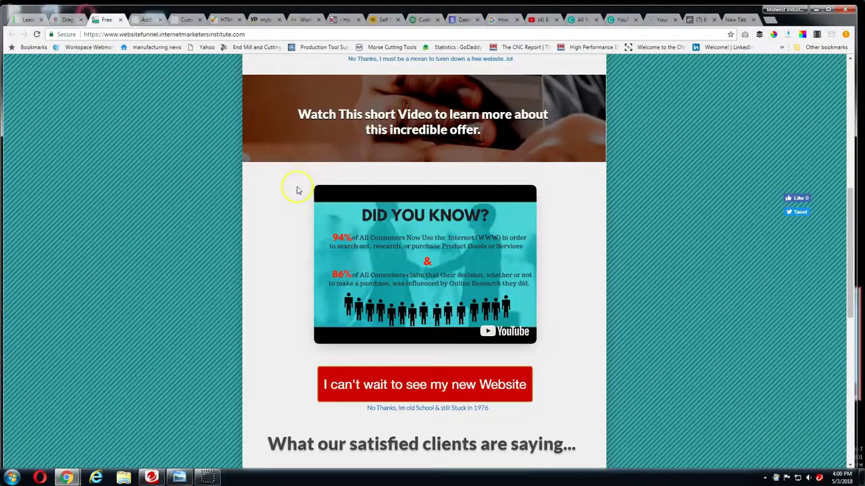